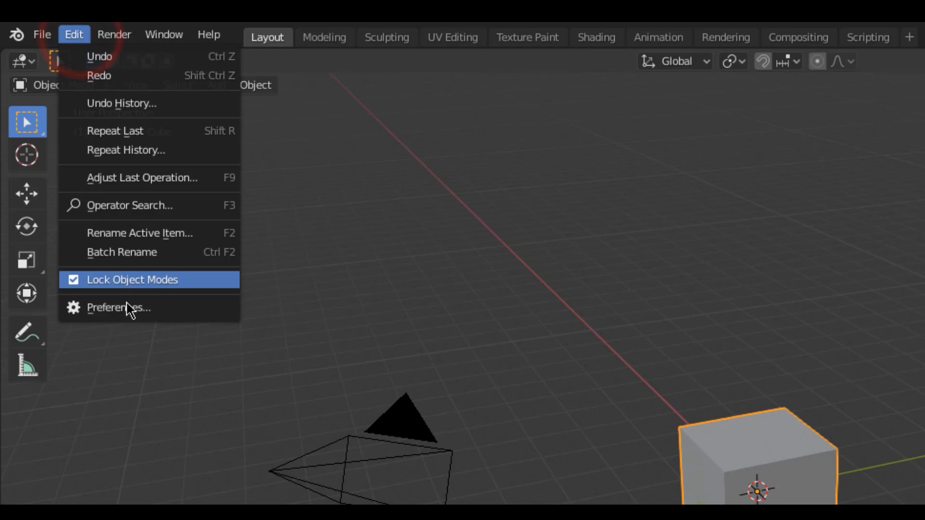
Open the Preferences, and look through the interaction modes available for the cube.
{"action": "left_click", "coordinate": [129, 308]}
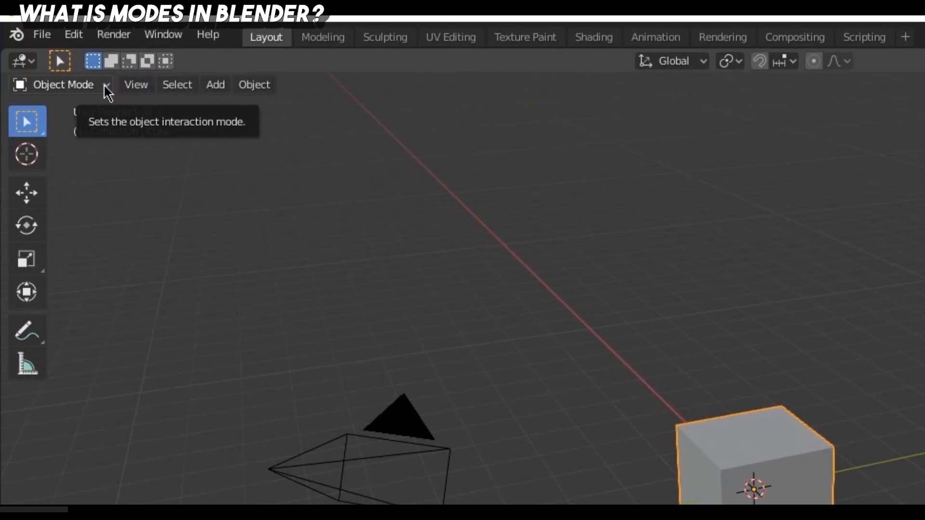
{"action": "left_click", "coordinate": [105, 86]}
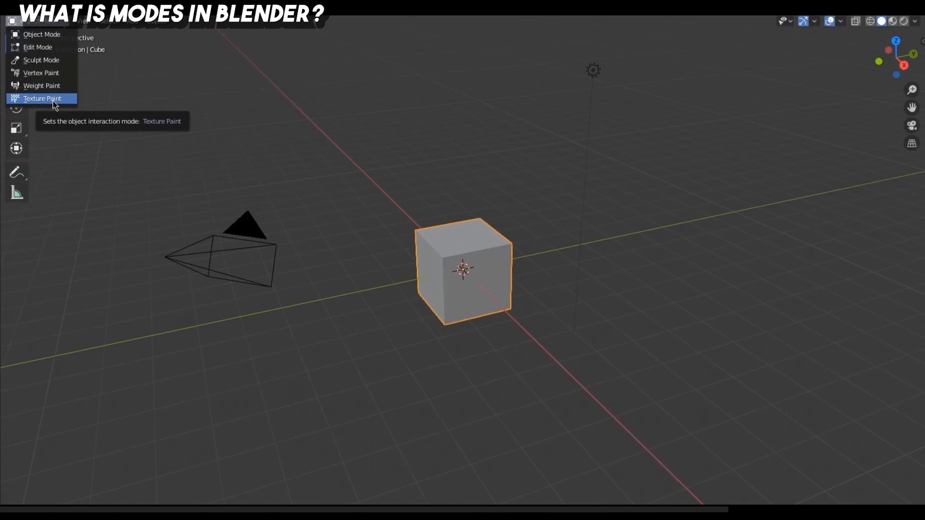
{"action": "left_click", "coordinate": [55, 37]}
{"action": "left_click", "coordinate": [26, 7]}
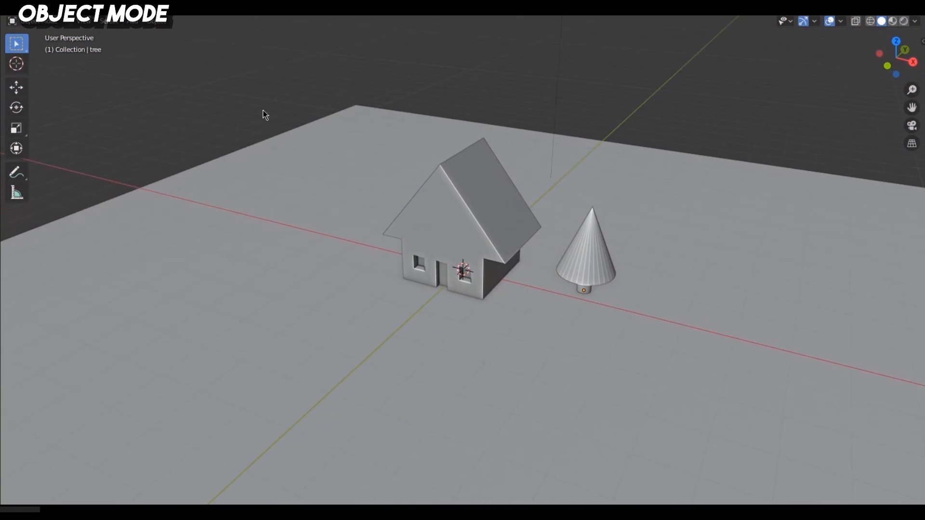
Duplicate the tree twice, placing one copy on the opposite side of the house and the other near the original tree.
{"action": "middle_click_drag", "start_coordinate": [434, 129], "coordinate": [538, 194]}
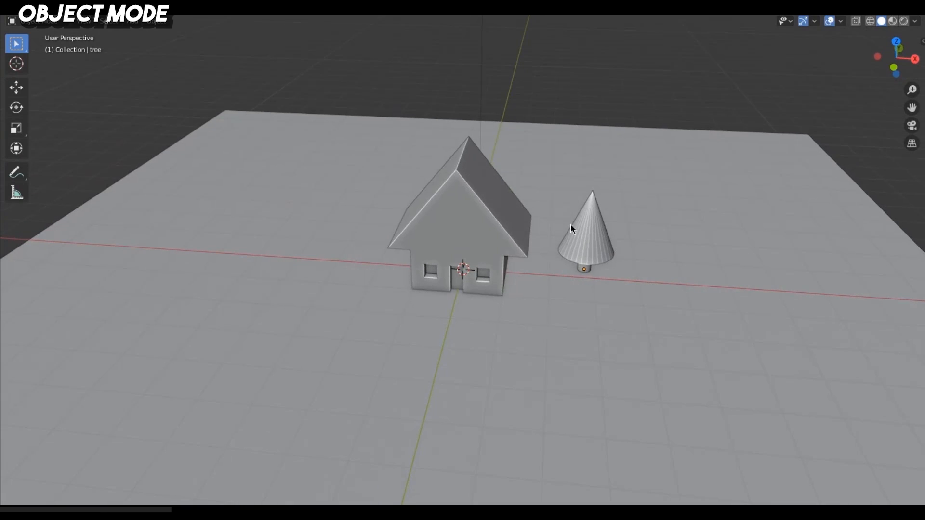
{"action": "left_click", "coordinate": [601, 246]}
{"action": "key", "text": "shift+d"}
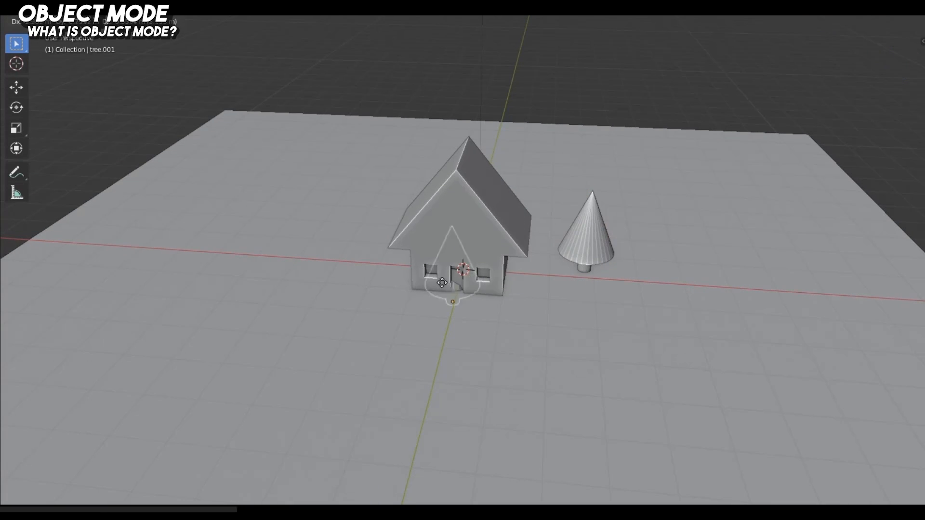
{"action": "left_click", "coordinate": [361, 263]}
{"action": "key", "text": "shift+d"}
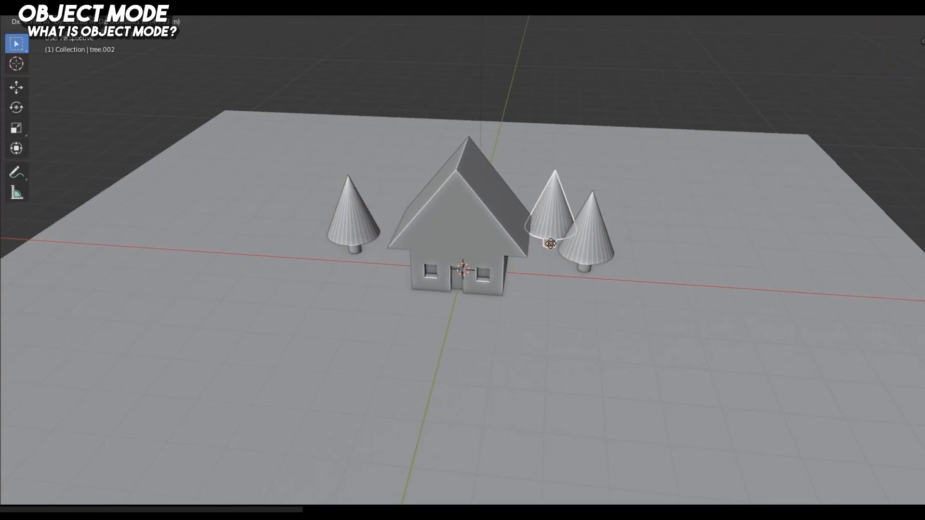
{"action": "left_click", "coordinate": [558, 256]}
Rotate the house about the Z axis.
{"action": "middle_click_drag", "start_coordinate": [501, 262], "coordinate": [499, 239]}
{"action": "left_click", "coordinate": [499, 239]}
{"action": "key", "text": "r"}
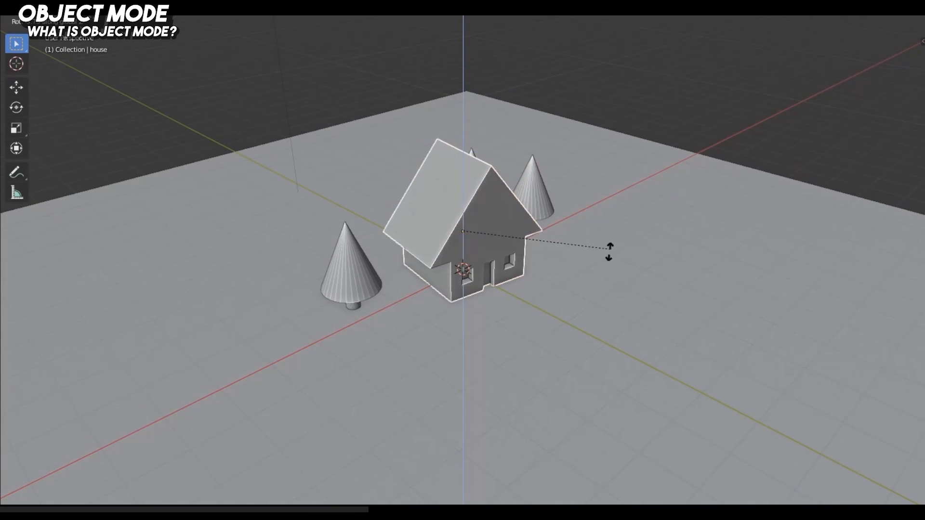
{"action": "left_click", "coordinate": [585, 276]}
Duplicate the tree four more times, grouping the copies around the single tree on the other side of the house.
{"action": "middle_click_drag", "start_coordinate": [586, 276], "coordinate": [585, 243]}
{"action": "left_click", "coordinate": [584, 236]}
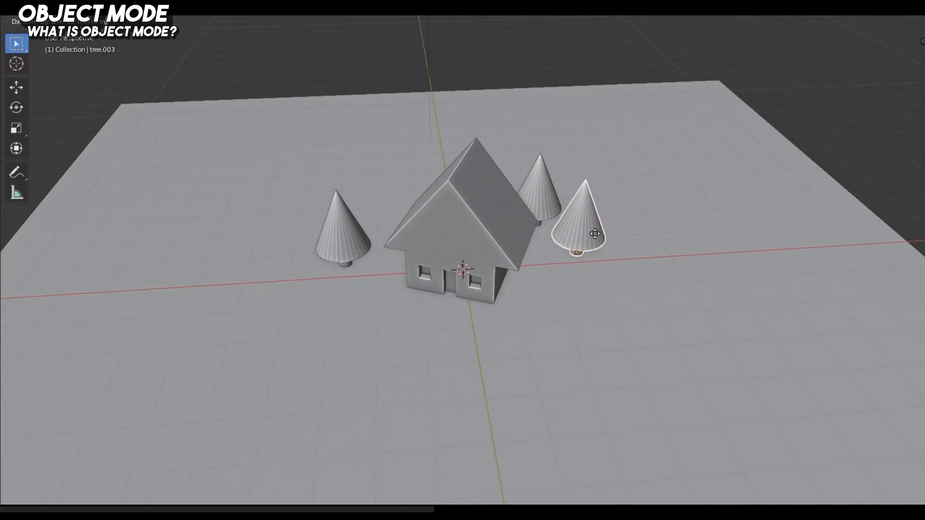
{"action": "key", "text": "shift+d"}
{"action": "left_click", "coordinate": [382, 221]}
{"action": "key", "text": "shift+d"}
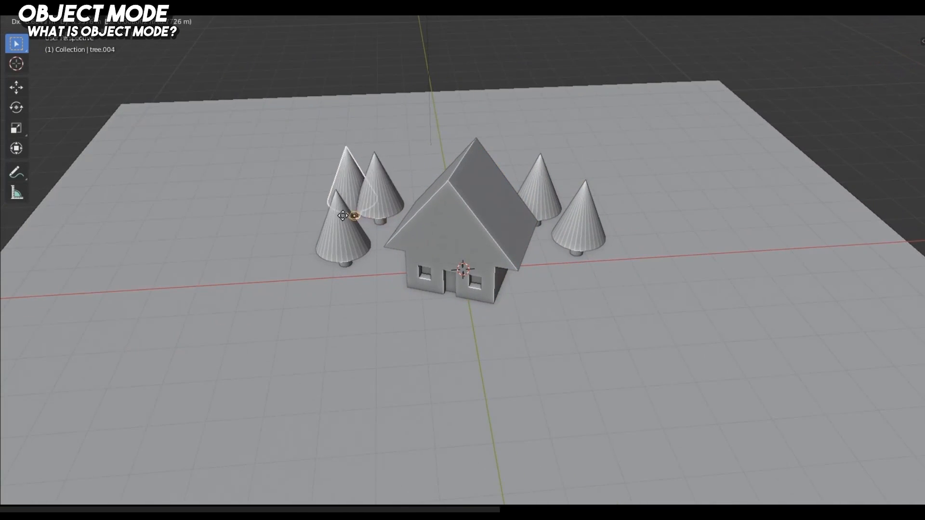
{"action": "left_click", "coordinate": [288, 266]}
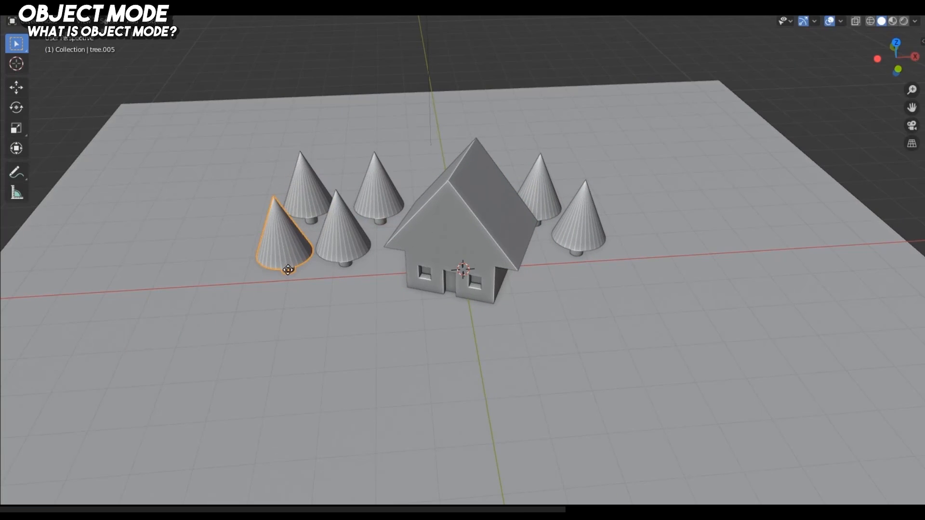
{"action": "key", "text": "shift+d"}
{"action": "left_click", "coordinate": [349, 197]}
{"action": "middle_click_drag", "start_coordinate": [349, 197], "coordinate": [378, 154]}
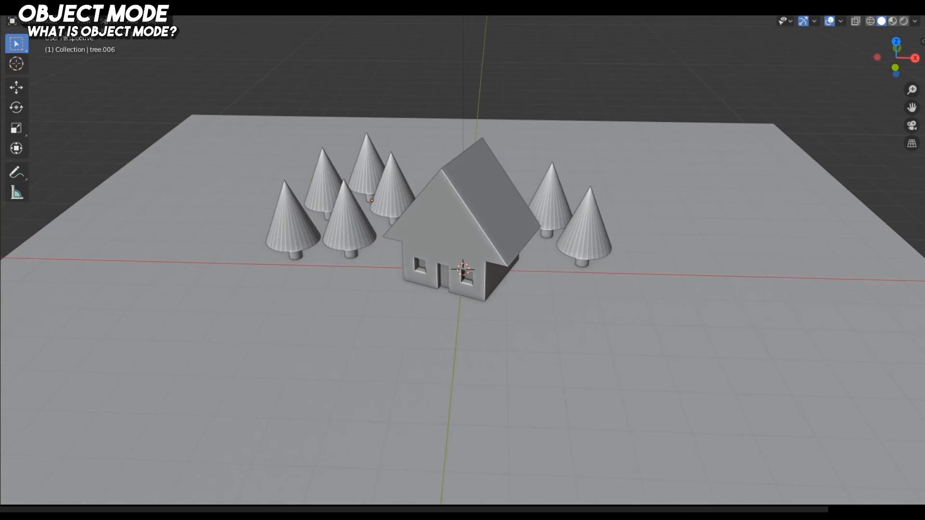
{"action": "key", "text": "F4"}
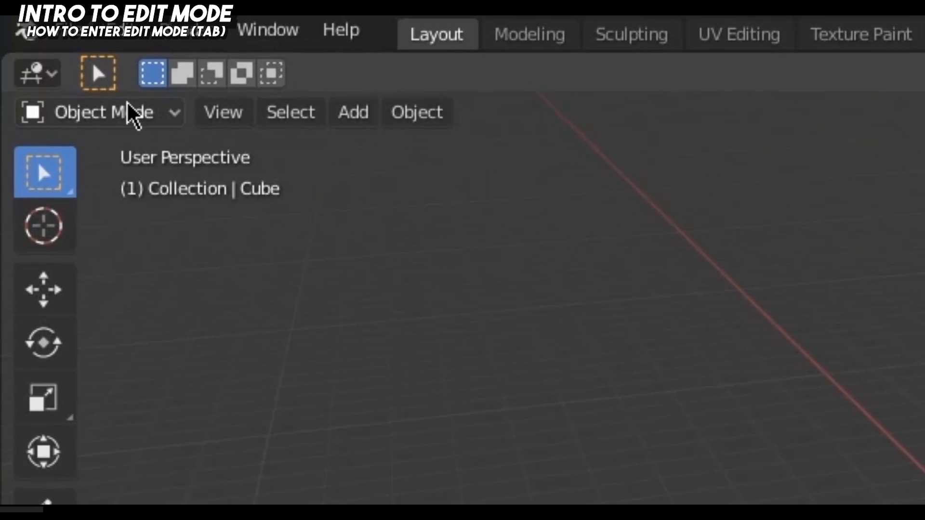
Switch the cube to Edit Mode, and toggle between Object Mode and Edit Mode twice, ending in Edit Mode.
{"action": "left_click", "coordinate": [130, 115]}
{"action": "left_click", "coordinate": [128, 192]}
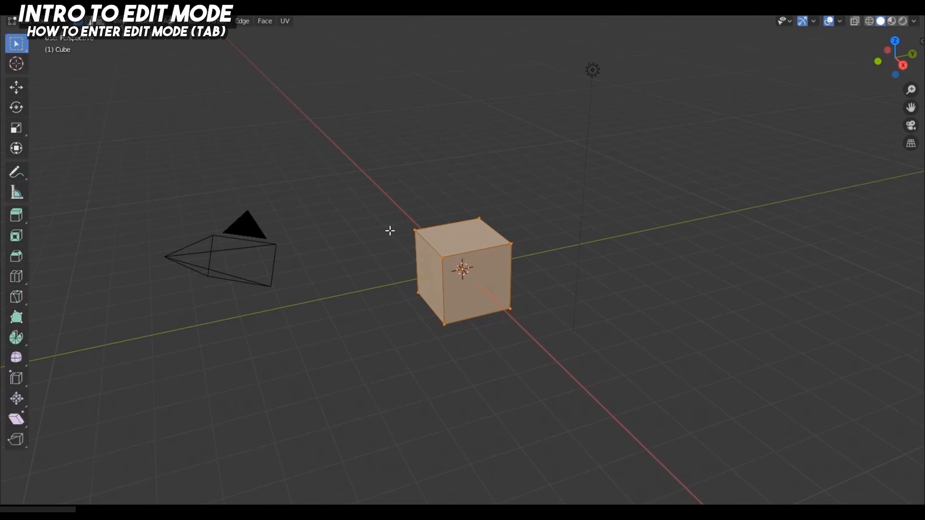
{"action": "key", "text": "Tab"}
{"action": "key", "text": "Tab"}
{"action": "key", "text": "Tab"}
{"action": "key", "text": "Tab"}
Try to move one top corner vertex of the cube inward.
{"action": "scroll", "coordinate": [399, 254], "scroll_direction": "up", "scroll_amount": 2}
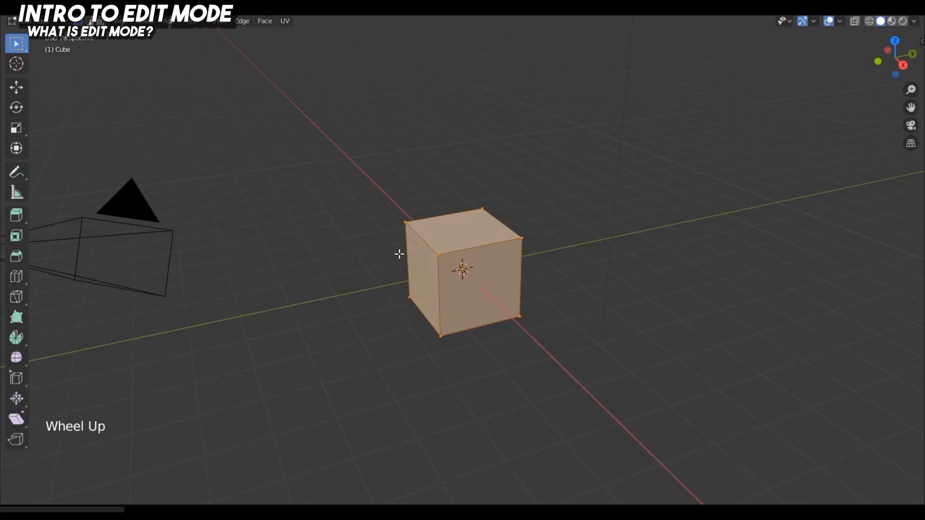
{"action": "scroll", "coordinate": [399, 254], "scroll_direction": "up", "scroll_amount": 1}
{"action": "middle_click", "coordinate": [516, 233]}
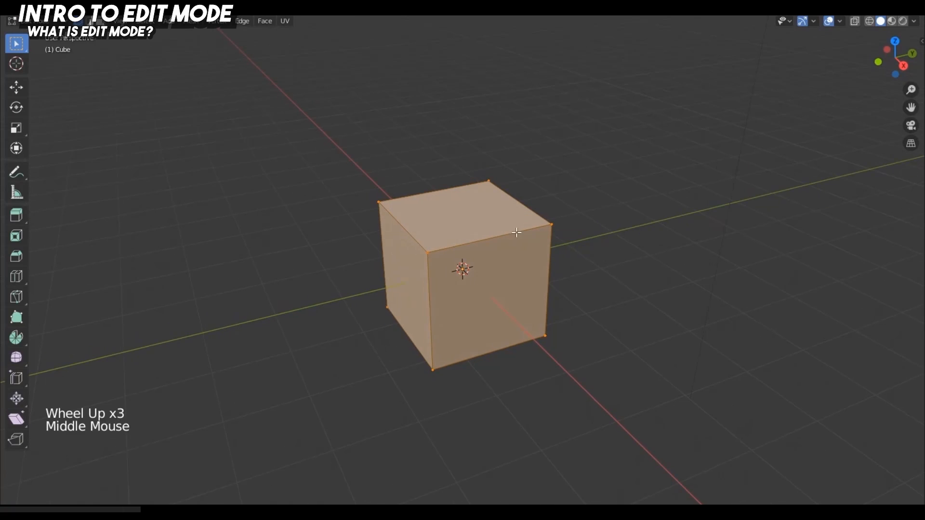
{"action": "right_click", "coordinate": [559, 222]}
{"action": "key", "text": "g"}
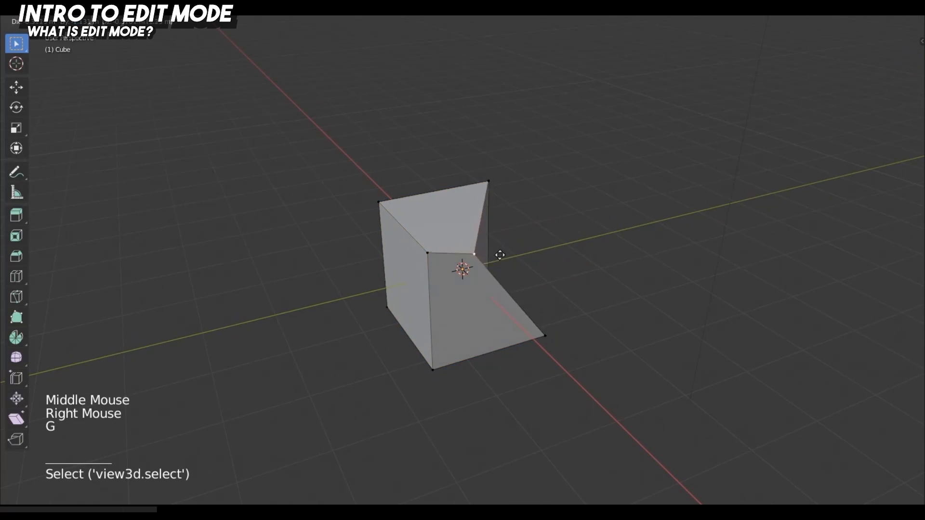
{"action": "right_click", "coordinate": [531, 236]}
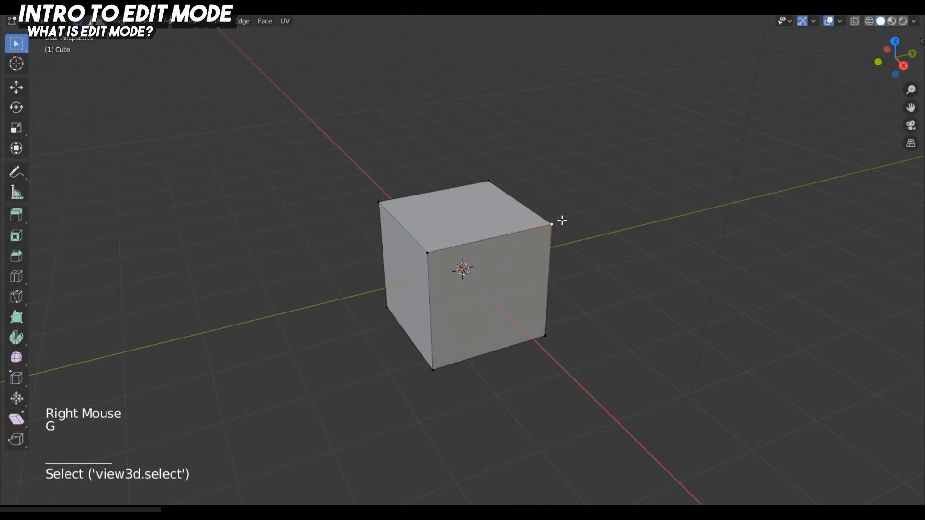
Clear the vertex selection, and select the cube's top and side faces individually in face select mode.
{"action": "left_click", "coordinate": [591, 215]}
{"action": "key", "text": "a"}
{"action": "key", "text": "a"}
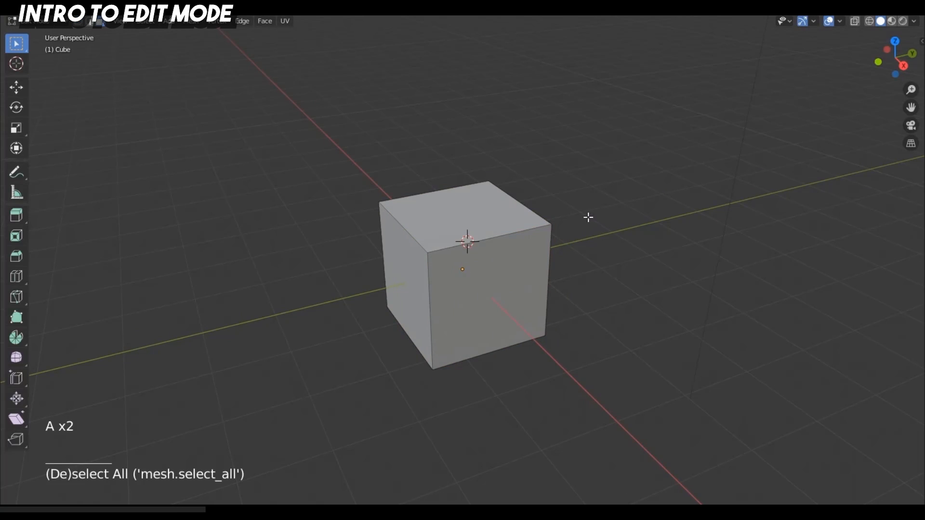
{"action": "right_click", "coordinate": [465, 221]}
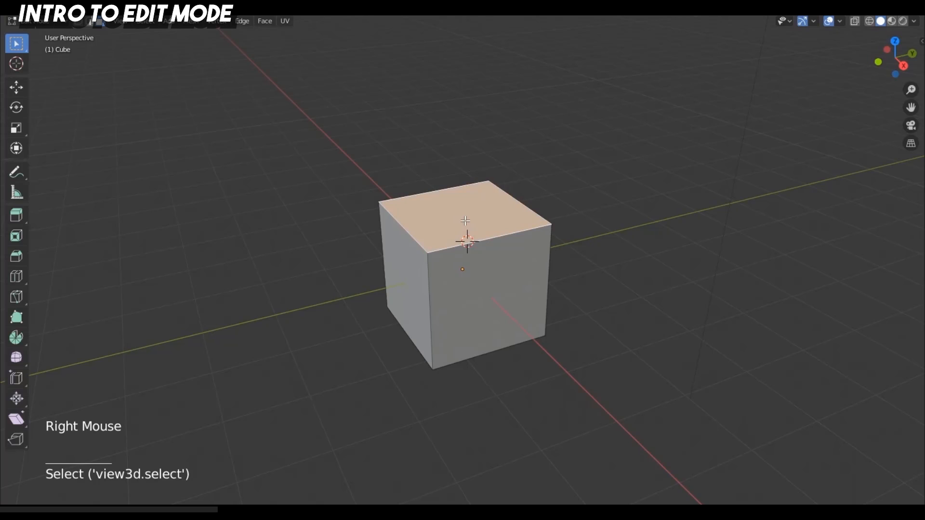
{"action": "right_click", "coordinate": [410, 259]}
{"action": "right_click", "coordinate": [414, 260]}
{"action": "right_click", "coordinate": [420, 249]}
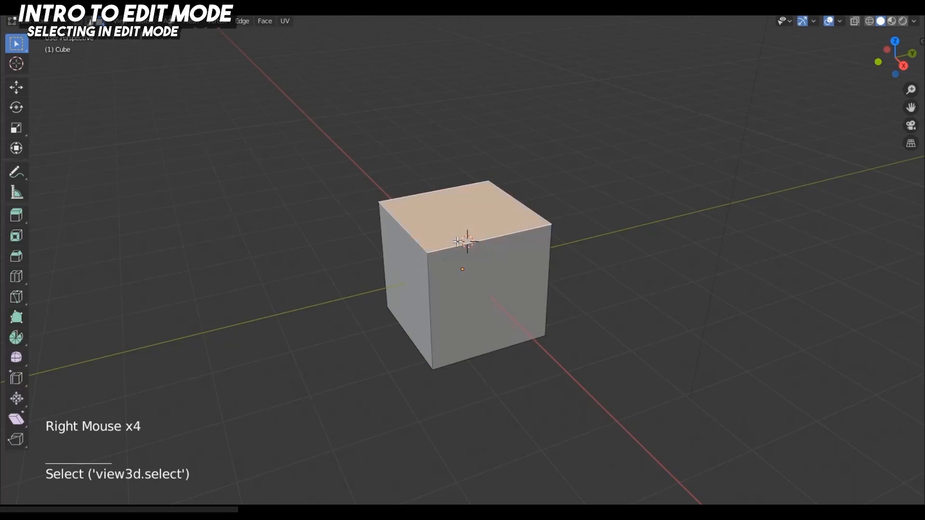
Switch to edge select mode and select single edges of the cube, ending with a front edge of the top face.
{"action": "key", "text": "2"}
{"action": "right_click", "coordinate": [419, 265]}
{"action": "right_click", "coordinate": [473, 248]}
Switch to vertex select mode and select corner vertices of the cube's top face one at a time.
{"action": "key", "text": "1"}
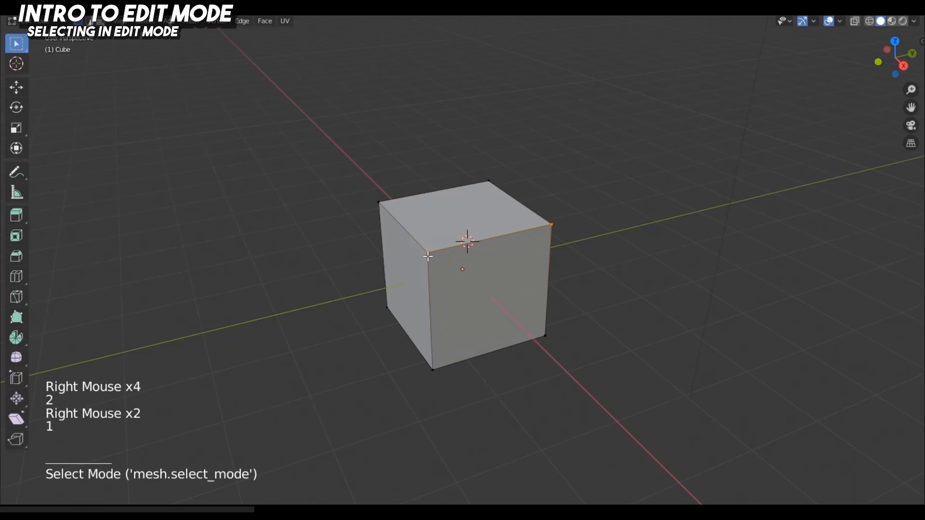
{"action": "right_click", "coordinate": [427, 254]}
{"action": "scroll", "coordinate": [416, 260], "scroll_direction": "up", "scroll_amount": 2}
{"action": "middle_click_drag", "start_coordinate": [411, 268], "coordinate": [463, 282]}
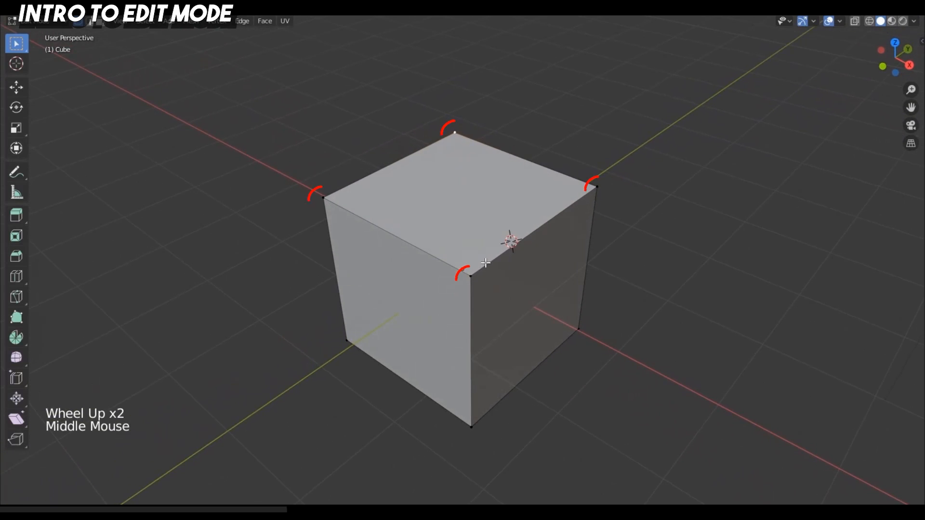
{"action": "right_click", "coordinate": [602, 187]}
{"action": "right_click", "coordinate": [477, 277]}
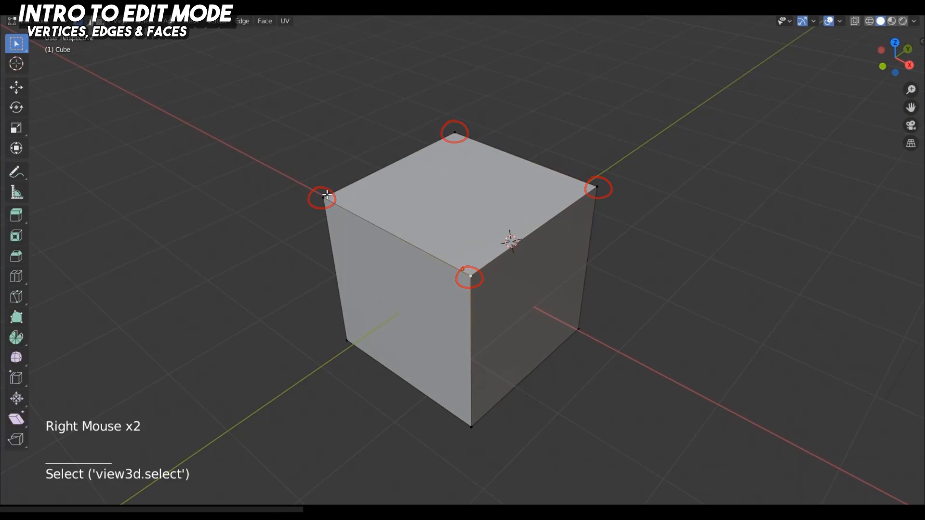
Select all four top vertices of the cube together, and select single top edges in edge select mode.
{"action": "right_click", "coordinate": [323, 197]}
{"action": "right_click", "coordinate": [470, 275], "text": "shift"}
{"action": "right_click", "coordinate": [470, 275], "text": "shift"}
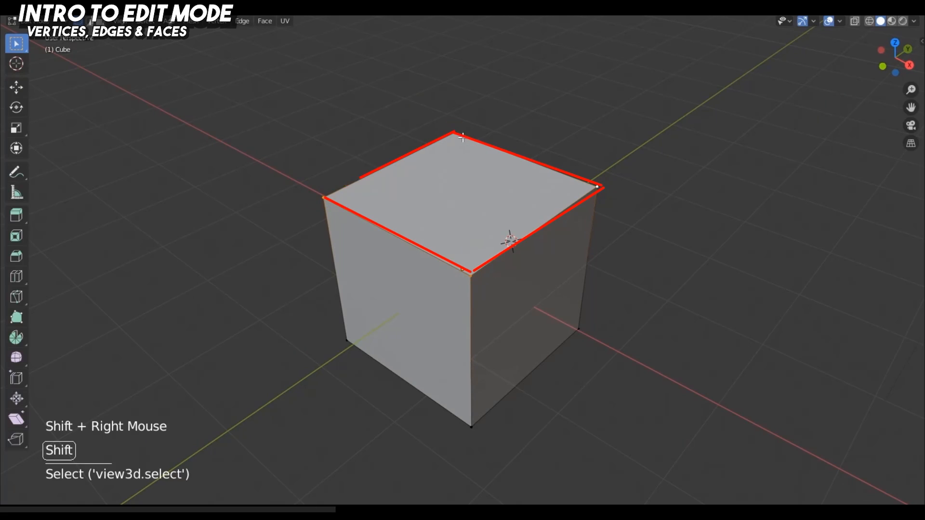
{"action": "right_click", "coordinate": [461, 137], "text": "shift"}
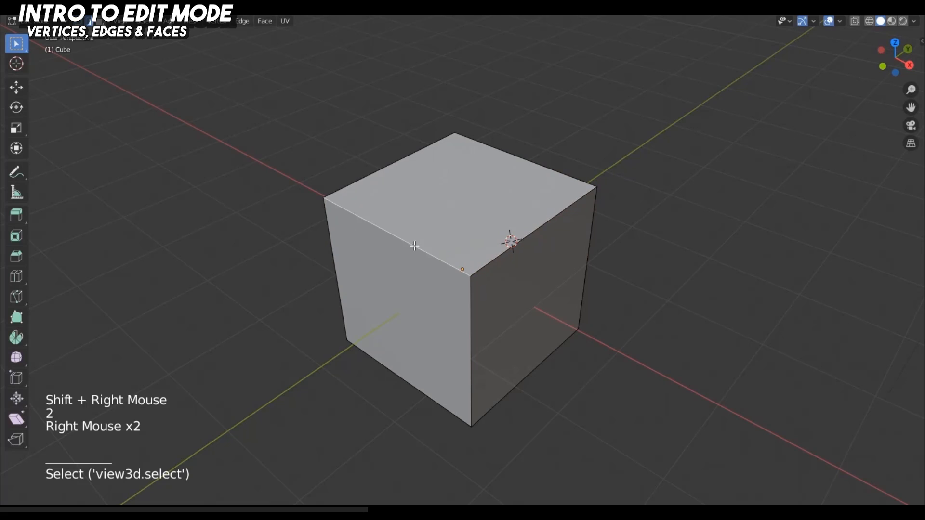
{"action": "right_click", "coordinate": [384, 168]}
{"action": "right_click", "coordinate": [509, 154]}
Switch to face select mode and select the cube's top and two visible side faces one after another.
{"action": "key", "text": "3"}
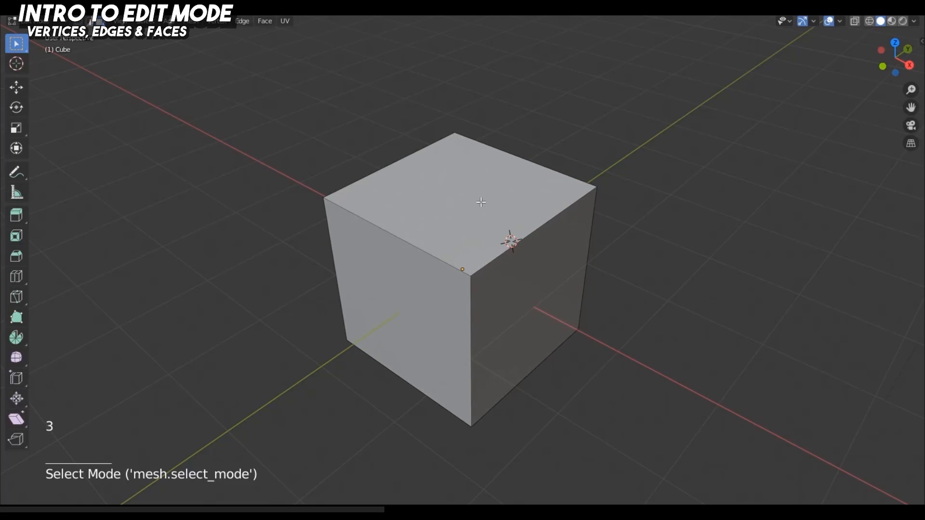
{"action": "right_click", "coordinate": [506, 236]}
{"action": "right_click", "coordinate": [407, 267]}
{"action": "right_click", "coordinate": [516, 273]}
{"action": "right_click", "coordinate": [476, 213]}
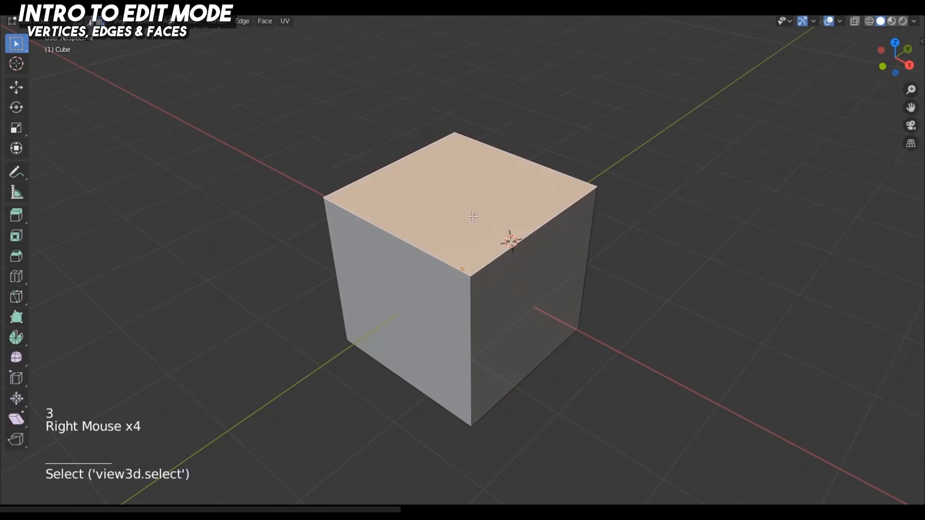
{"action": "right_click", "coordinate": [377, 284]}
{"action": "right_click", "coordinate": [503, 188]}
{"action": "right_click", "coordinate": [404, 272]}
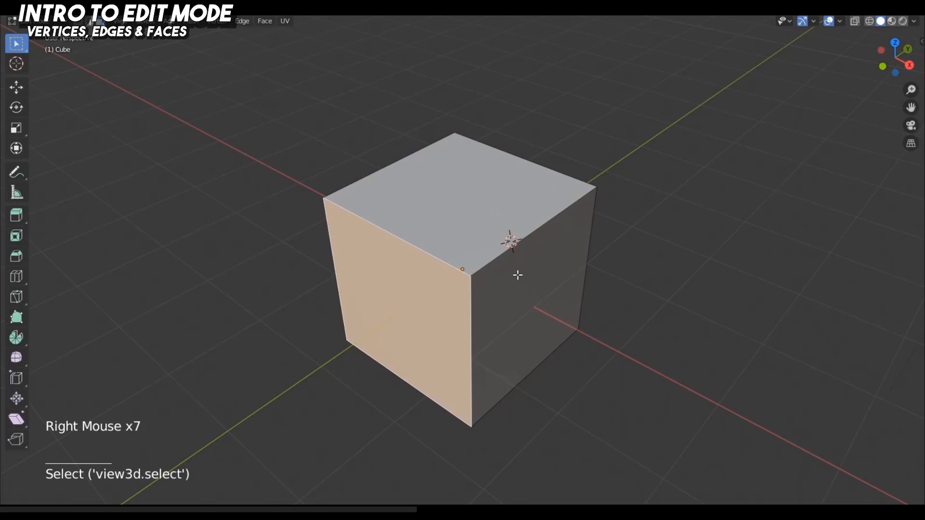
{"action": "right_click", "coordinate": [518, 275]}
{"action": "right_click", "coordinate": [506, 233]}
{"action": "right_click", "coordinate": [508, 238]}
In edge select mode, try moving three different edges of the cube's top face one by one.
{"action": "key", "text": "2"}
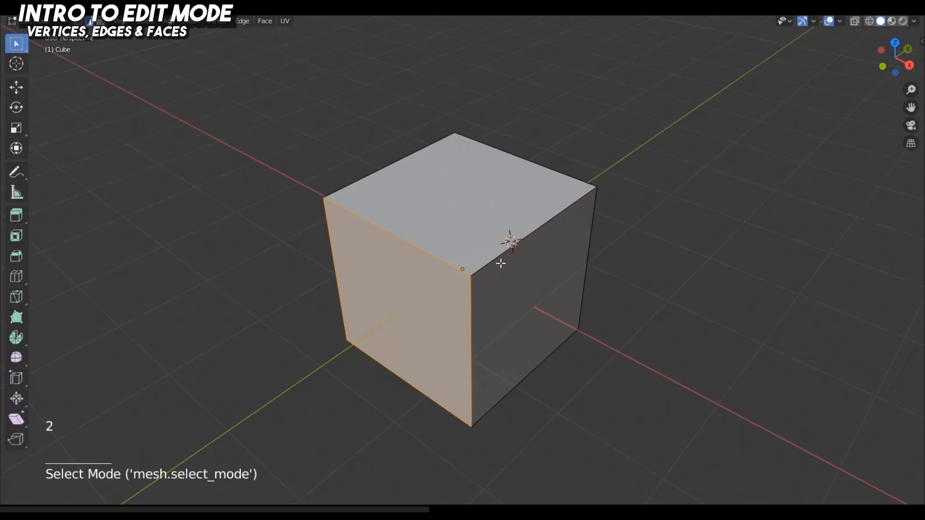
{"action": "right_click", "coordinate": [551, 166]}
{"action": "key", "text": "g"}
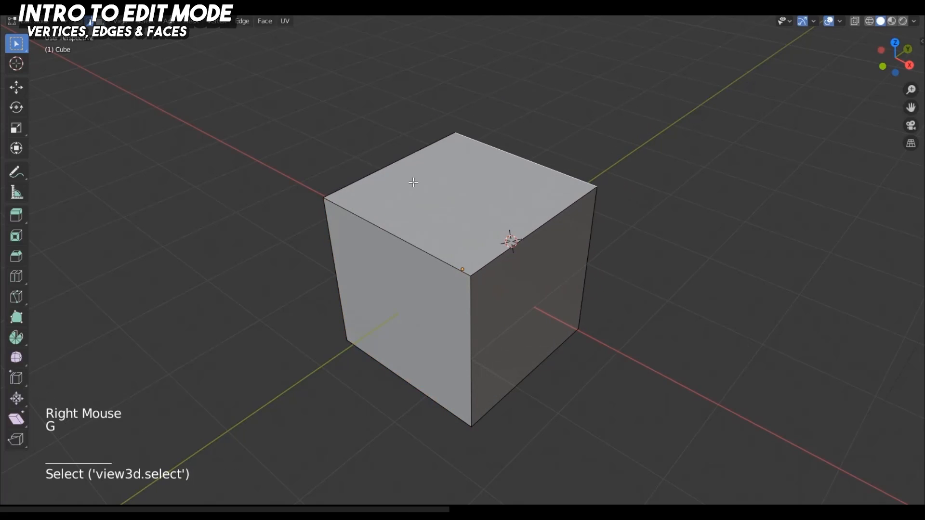
{"action": "right_click", "coordinate": [410, 163]}
{"action": "key", "text": "g"}
{"action": "right_click", "coordinate": [420, 175]}
{"action": "right_click", "coordinate": [398, 245]}
{"action": "key", "text": "g"}
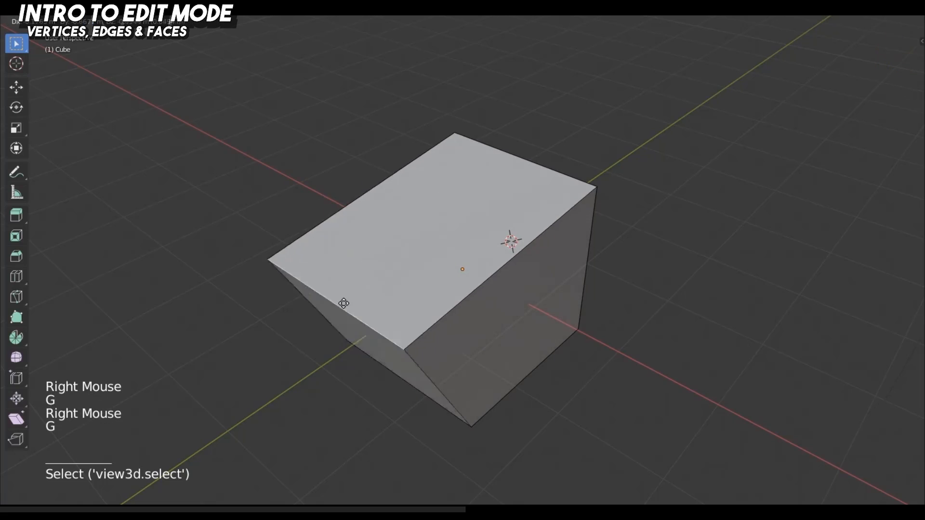
{"action": "right_click", "coordinate": [450, 230]}
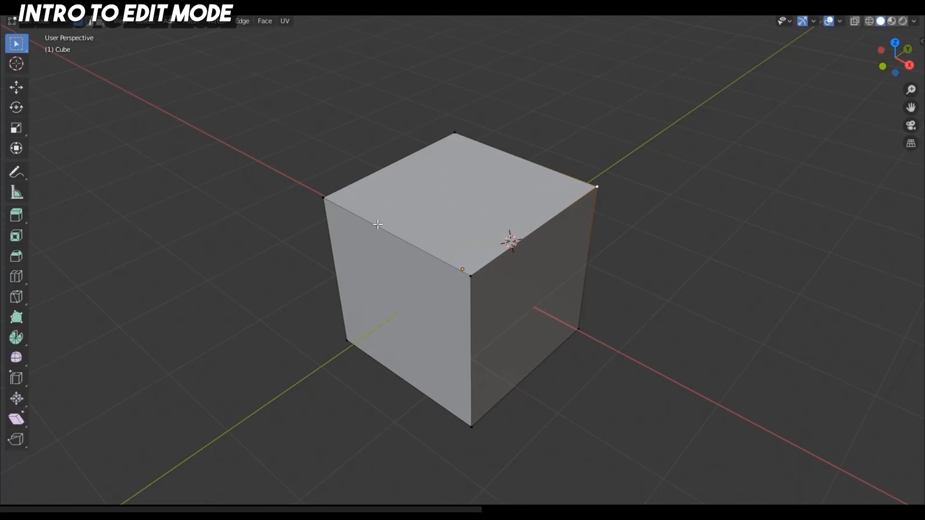
Select a top corner vertex, a top edge and the top face in their matching select modes, and return to vertex select mode.
{"action": "right_click", "coordinate": [324, 198]}
{"action": "key", "text": "2"}
{"action": "right_click", "coordinate": [379, 165]}
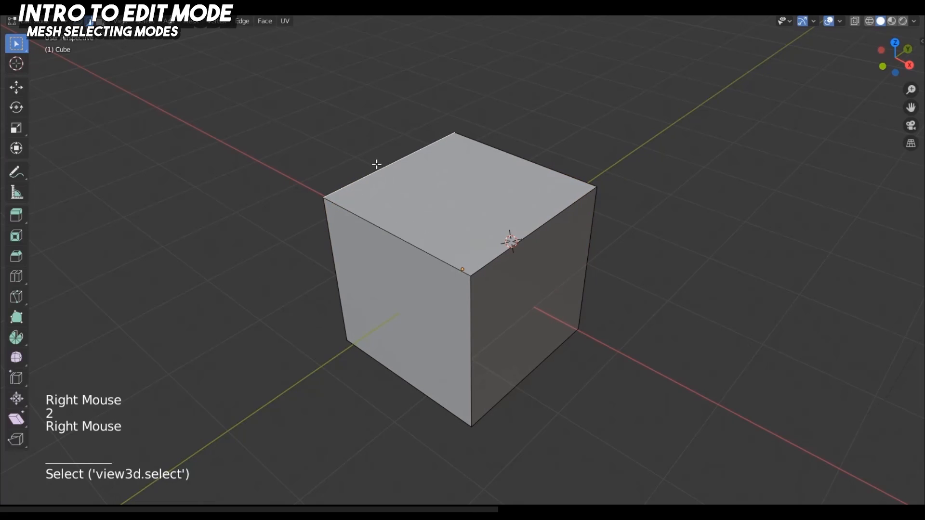
{"action": "key", "text": "3"}
{"action": "right_click", "coordinate": [472, 184]}
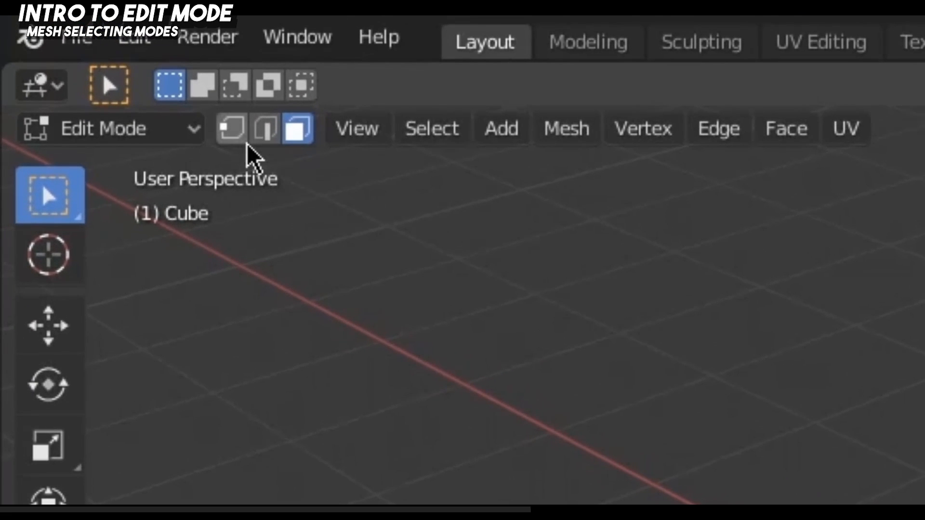
{"action": "left_click", "coordinate": [236, 132]}
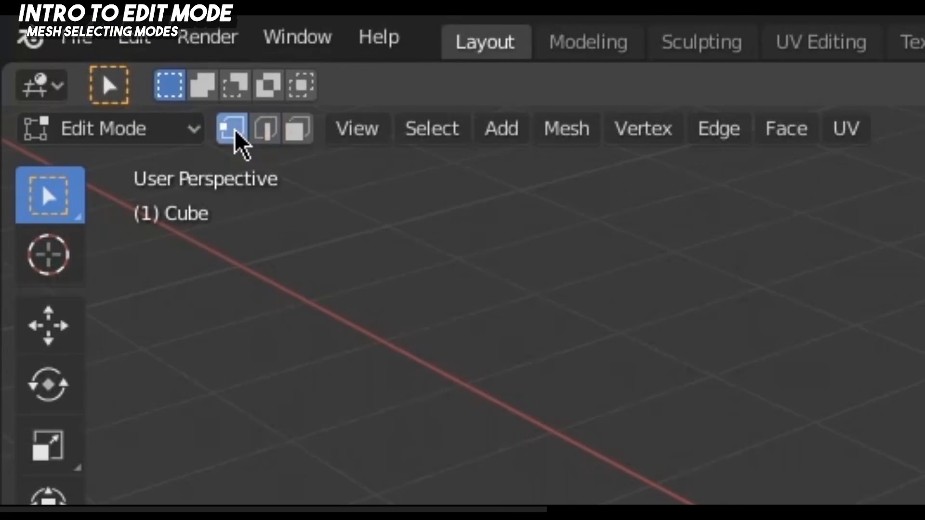
Switch through edge and face select modes, and return to vertex select mode.
{"action": "left_click", "coordinate": [263, 132]}
{"action": "left_click", "coordinate": [289, 133]}
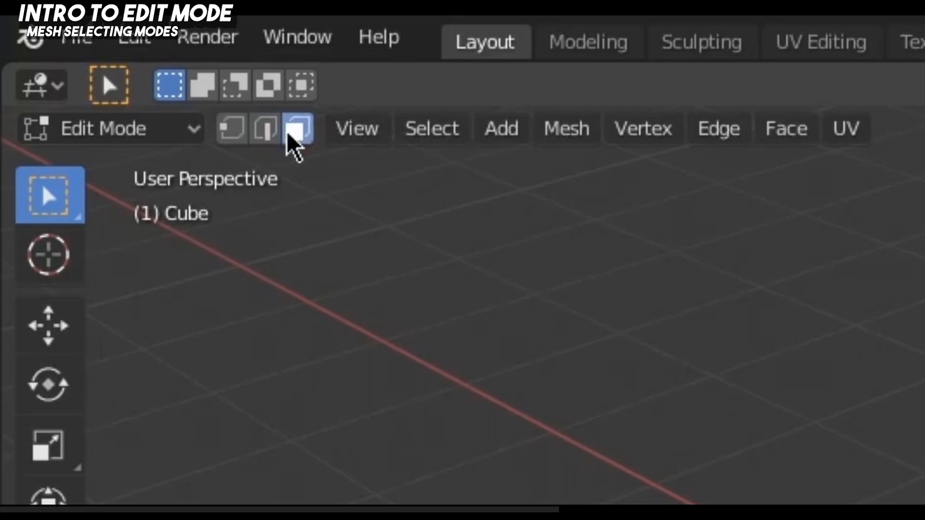
{"action": "left_click", "coordinate": [235, 133]}
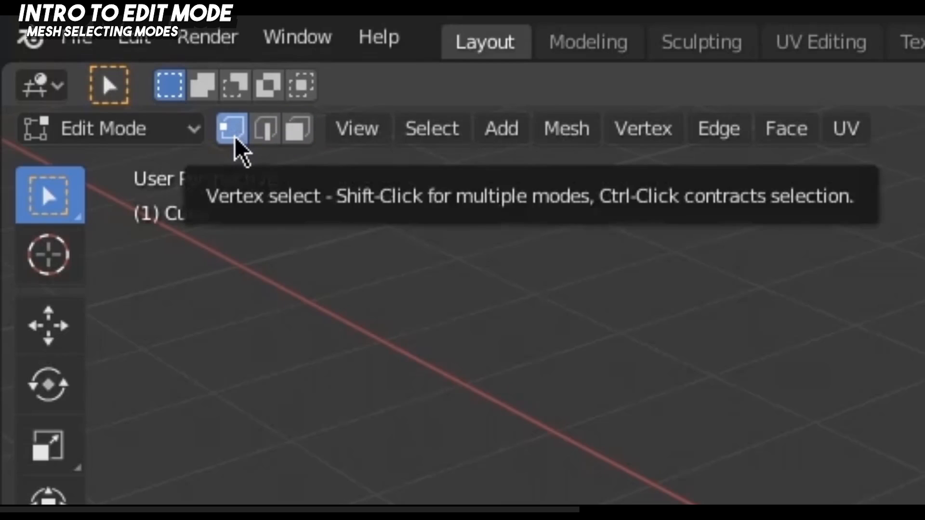
Enable edge and face selection alongside vertex selection, and turn both additional modes off again.
{"action": "left_click", "coordinate": [267, 138], "text": "shift"}
{"action": "left_click", "coordinate": [294, 137], "text": "shift"}
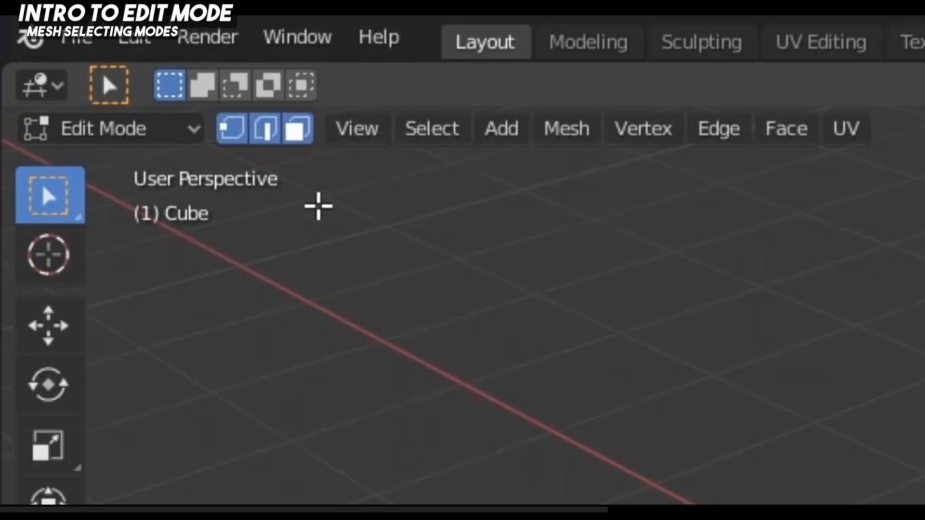
{"action": "left_click", "coordinate": [299, 141], "text": "shift"}
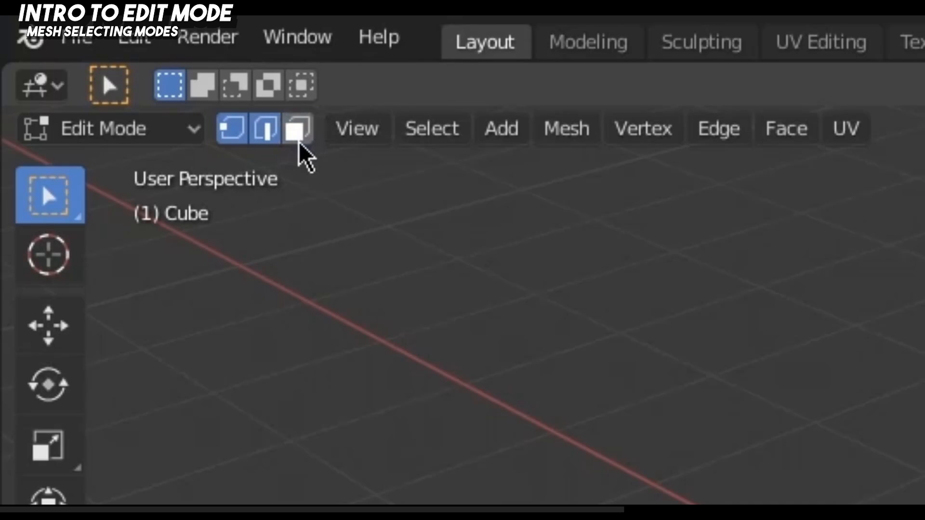
{"action": "left_click", "coordinate": [272, 141], "text": "shift"}
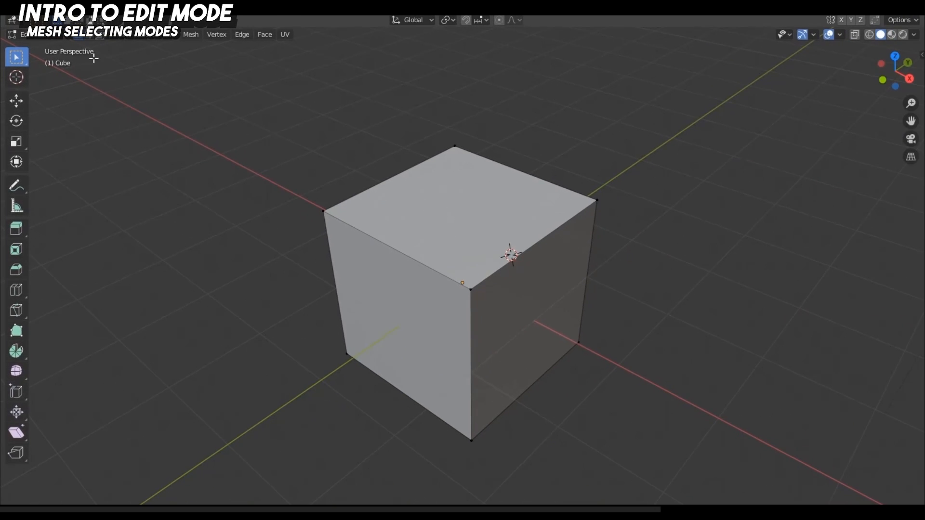
Cycle three times through edge, face and vertex select modes, ending in vertex select.
{"action": "key", "text": "2"}
{"action": "key", "text": "3"}
{"action": "key", "text": "1"}
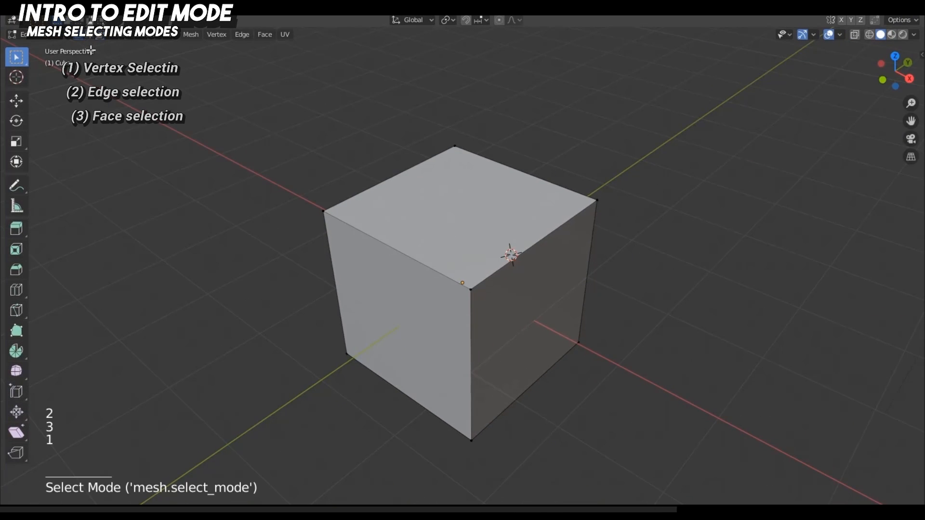
{"action": "key", "text": "2"}
{"action": "key", "text": "3"}
{"action": "key", "text": "1"}
{"action": "key", "text": "2"}
{"action": "key", "text": "3"}
{"action": "key", "text": "1"}
Select single top corner vertices of the cube, and in edge select mode pick its top edges and front vertical edge one by one.
{"action": "right_click", "coordinate": [324, 211]}
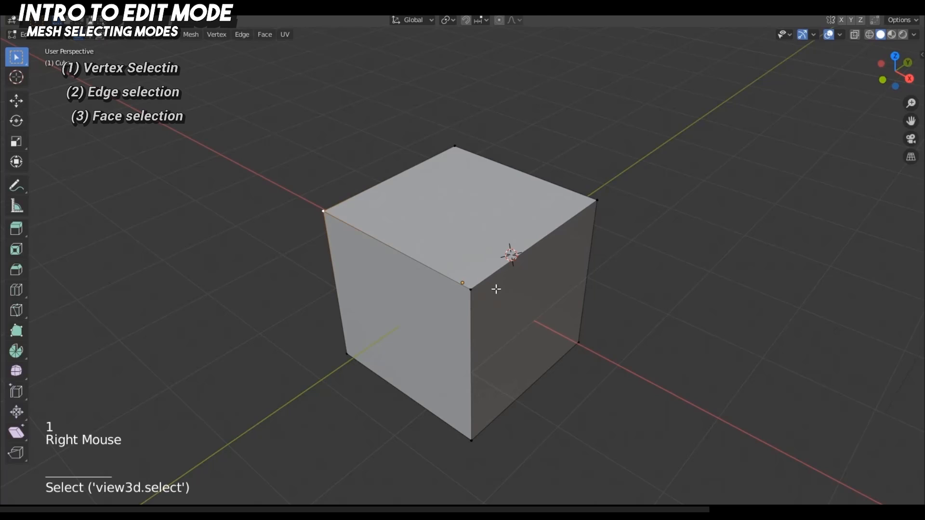
{"action": "right_click", "coordinate": [434, 141]}
{"action": "key", "text": "2"}
{"action": "right_click", "coordinate": [386, 172]}
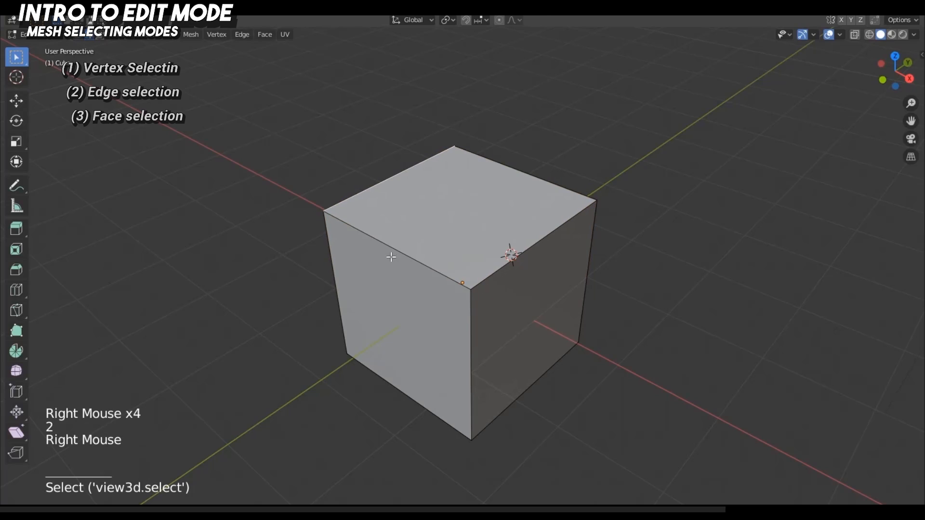
{"action": "right_click", "coordinate": [391, 257]}
{"action": "right_click", "coordinate": [471, 314]}
{"action": "right_click", "coordinate": [527, 249]}
In face select mode, select the cube's top face and two visible side faces one by one, ending on the top face.
{"action": "key", "text": "3"}
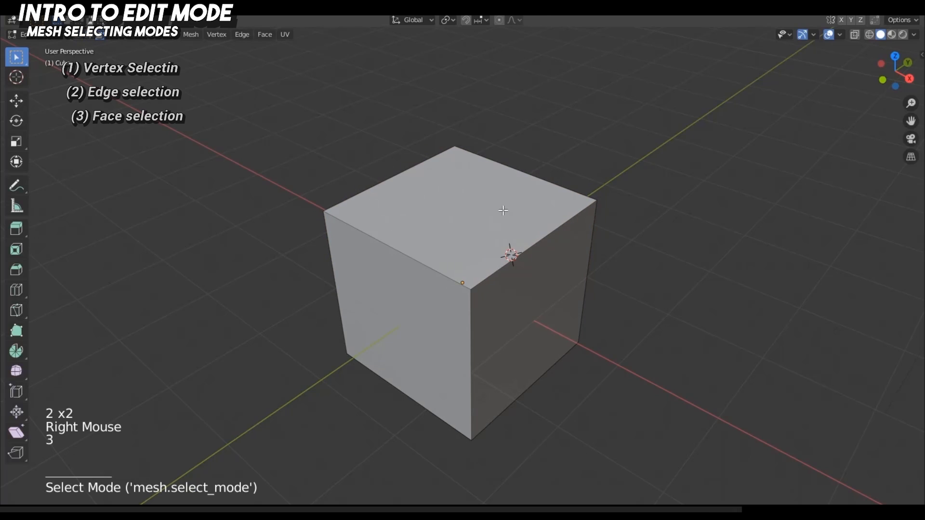
{"action": "right_click", "coordinate": [478, 195]}
{"action": "right_click", "coordinate": [376, 279]}
{"action": "right_click", "coordinate": [512, 296]}
{"action": "right_click", "coordinate": [482, 219]}
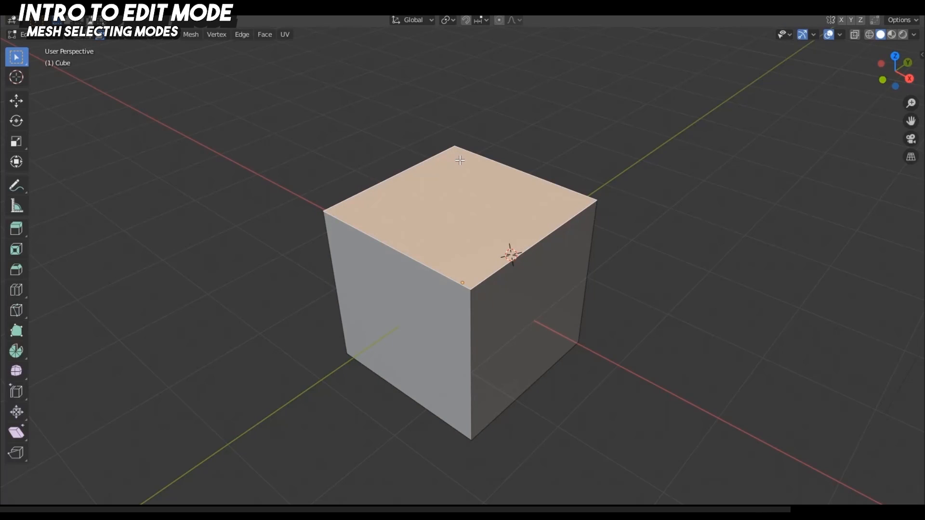
Extrude the cube's two visible side faces outward one after the other, and undo both extrusions.
{"action": "right_click", "coordinate": [571, 269]}
{"action": "key", "text": "e"}
{"action": "left_click", "coordinate": [685, 304]}
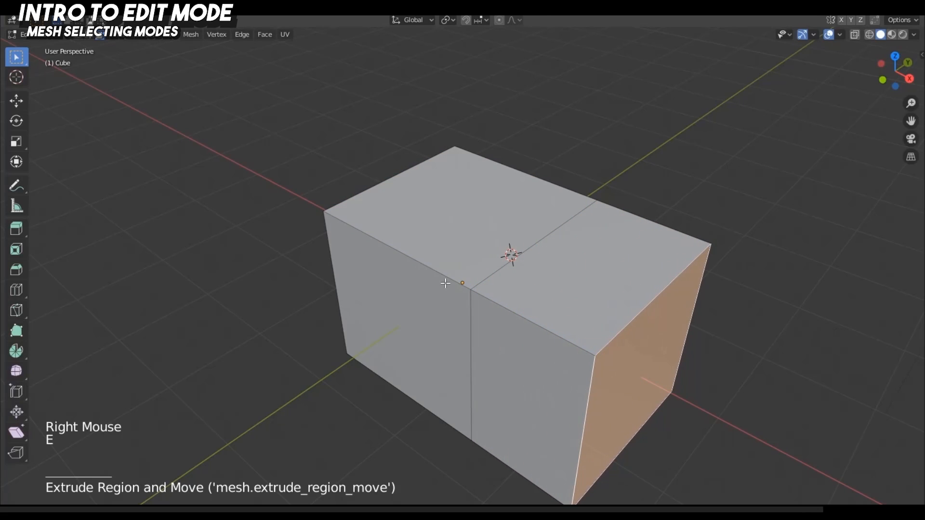
{"action": "right_click", "coordinate": [424, 308]}
{"action": "key", "text": "e"}
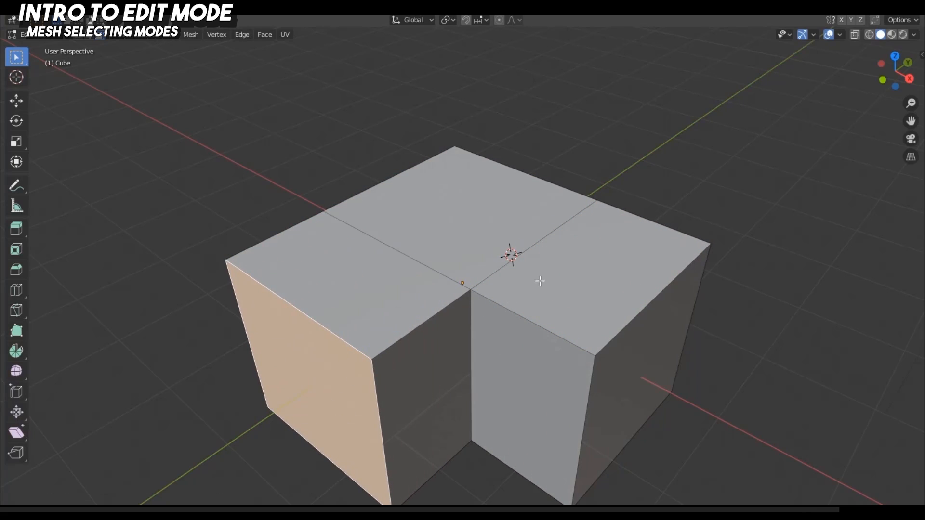
{"action": "key", "text": "ctrl+z"}
{"action": "key", "text": "ctrl+z"}
{"action": "key", "text": "ctrl+z"}
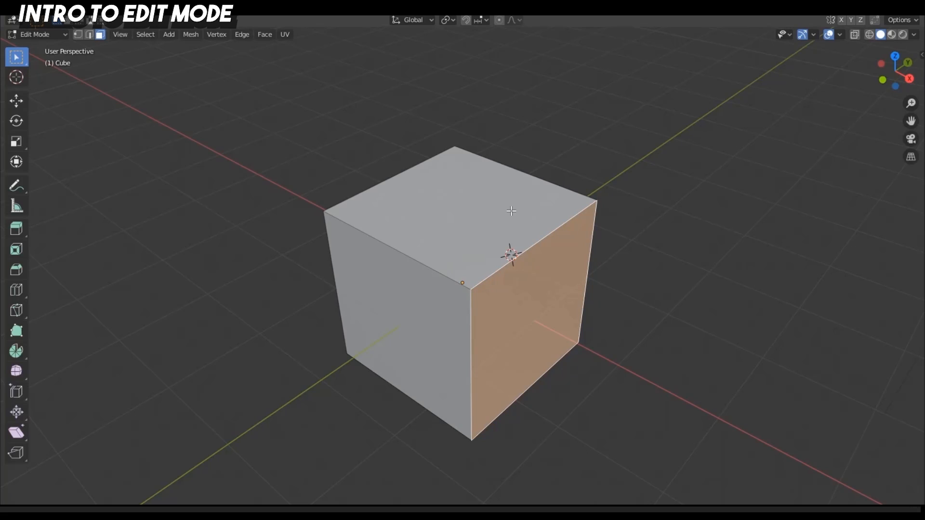
In edge select mode, try moving the top face's rear-right edge and front-left edge, and deselect everything.
{"action": "left_click", "coordinate": [595, 256]}
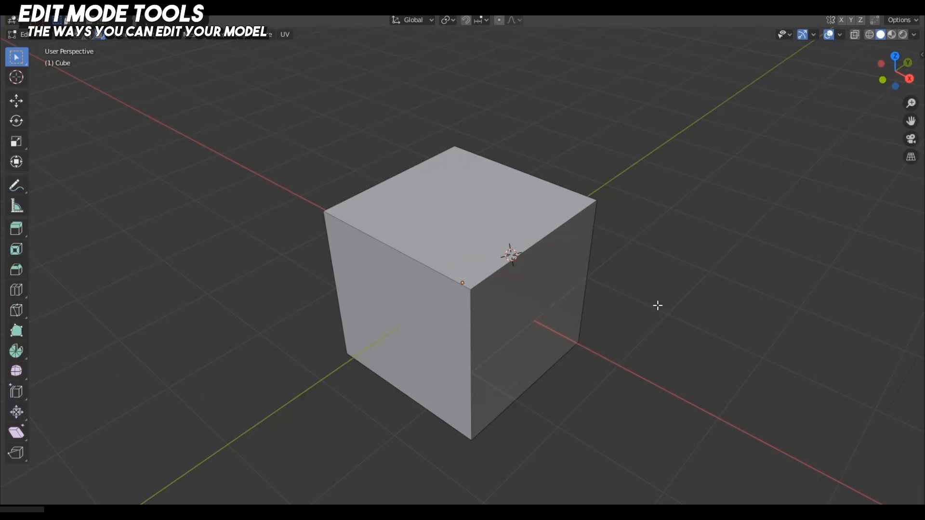
{"action": "key", "text": "2"}
{"action": "right_click", "coordinate": [548, 182]}
{"action": "key", "text": "g"}
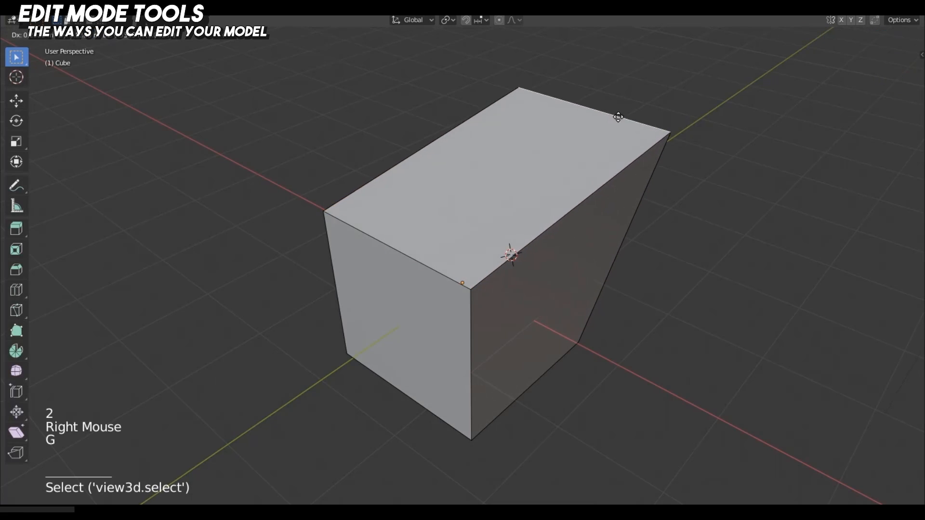
{"action": "left_click", "coordinate": [618, 117]}
{"action": "right_click", "coordinate": [404, 242]}
{"action": "key", "text": "g"}
{"action": "key", "text": "a"}
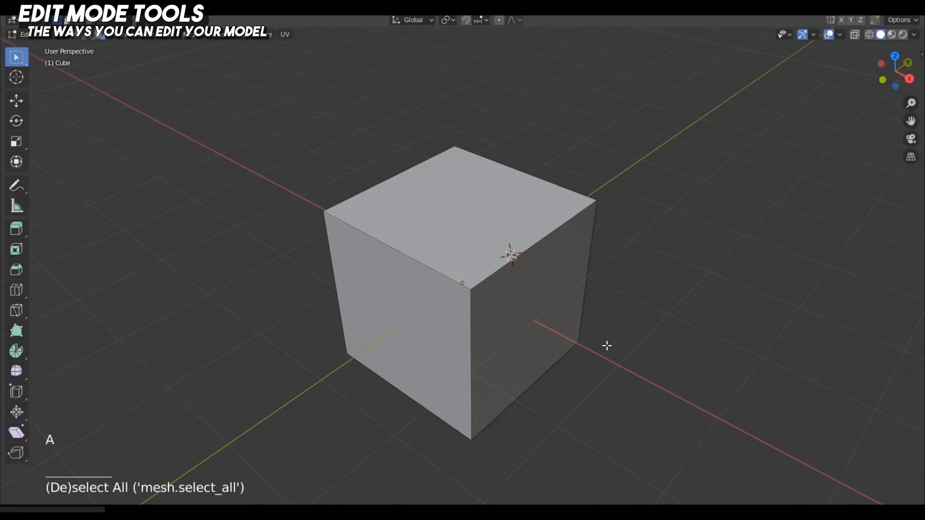
Extrude the cube's front-right side face outward, and start an inset on the original top face.
{"action": "right_click", "coordinate": [542, 340]}
{"action": "key", "text": "e"}
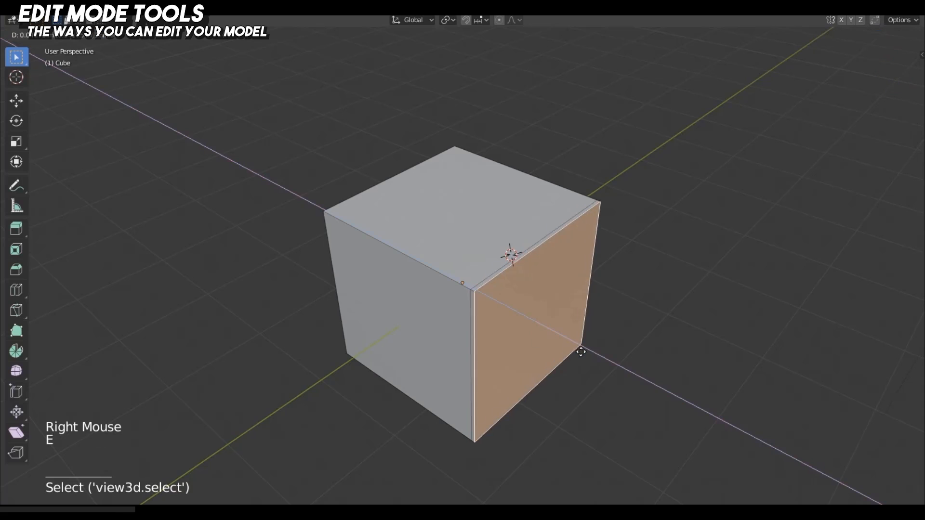
{"action": "left_click", "coordinate": [712, 388]}
{"action": "right_click", "coordinate": [458, 231]}
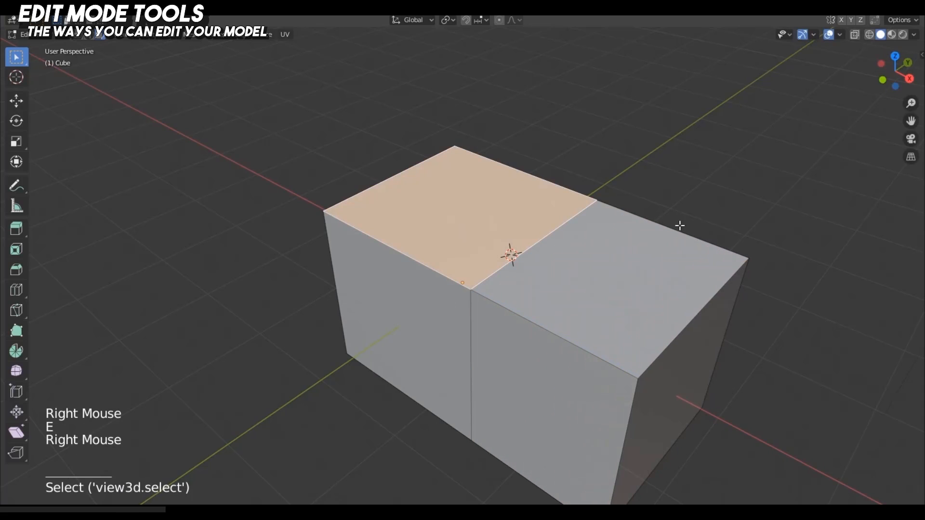
{"action": "key", "text": "i"}
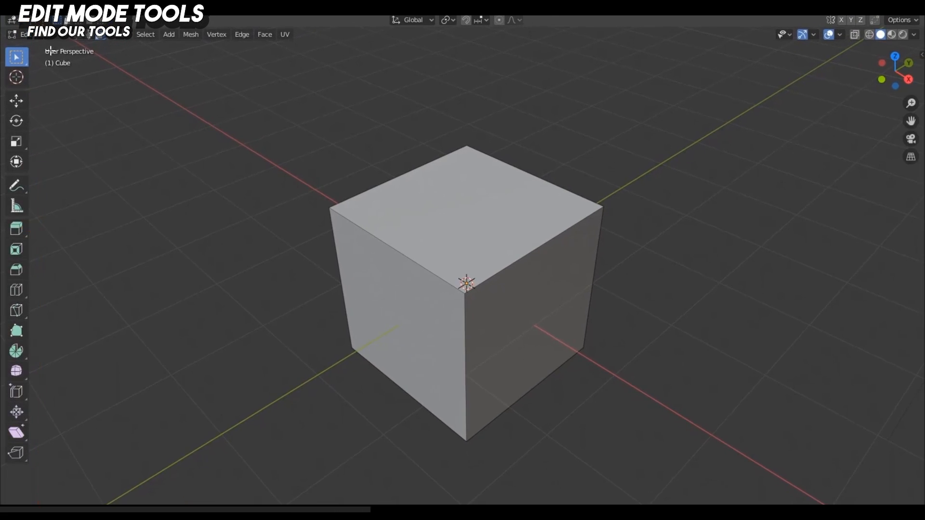
Switch the cube to Texture Paint and Object Mode, and return to Edit Mode.
{"action": "left_click", "coordinate": [49, 35]}
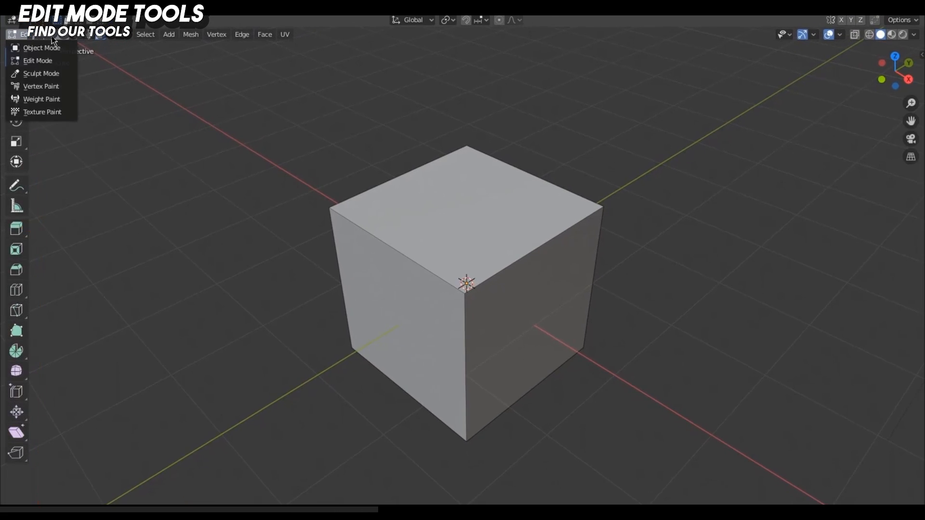
{"action": "left_click", "coordinate": [40, 112]}
{"action": "left_click", "coordinate": [38, 35]}
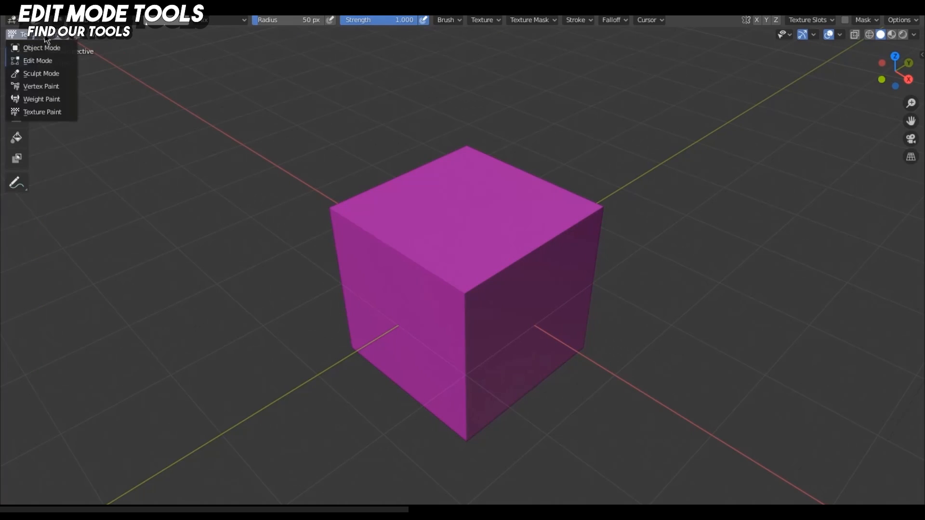
{"action": "left_click", "coordinate": [41, 46]}
{"action": "left_click", "coordinate": [39, 35]}
{"action": "left_click", "coordinate": [42, 60]}
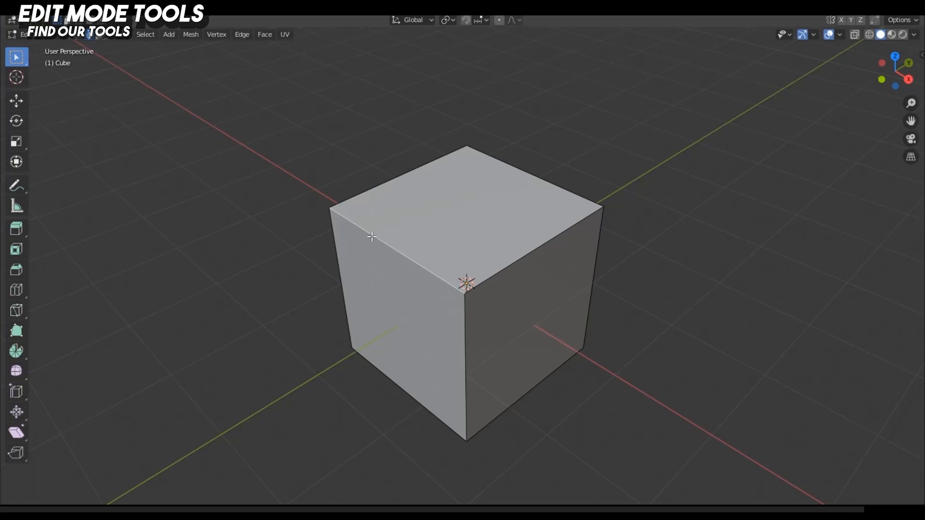
Try rotating the front-left top edge, and move the cube's top face along the Z axis.
{"action": "key", "text": "r"}
{"action": "key", "text": "Escape"}
{"action": "left_click", "coordinate": [462, 228]}
{"action": "key", "text": "g"}
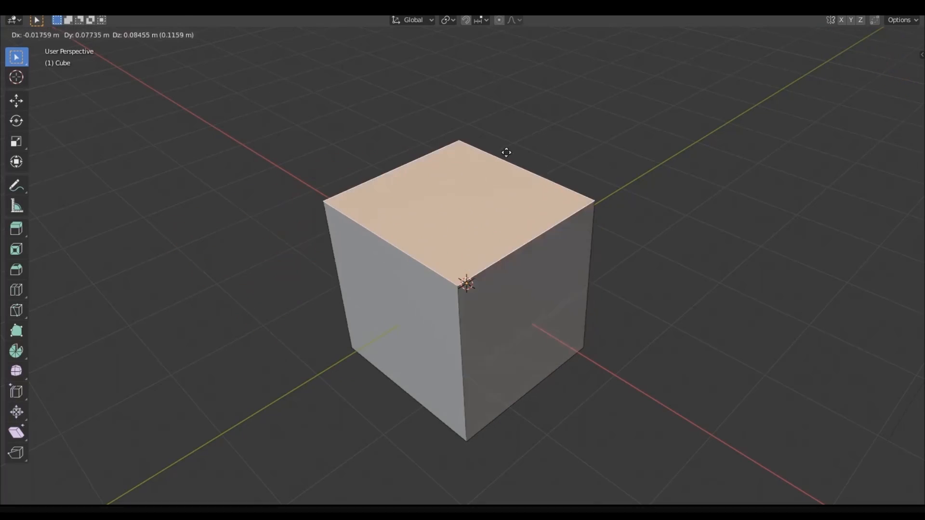
{"action": "key", "text": "z"}
{"action": "left_click", "coordinate": [506, 162]}
Try rotating and scaling the top face, and undo its move and selection.
{"action": "key", "text": "r"}
{"action": "key", "text": "Escape"}
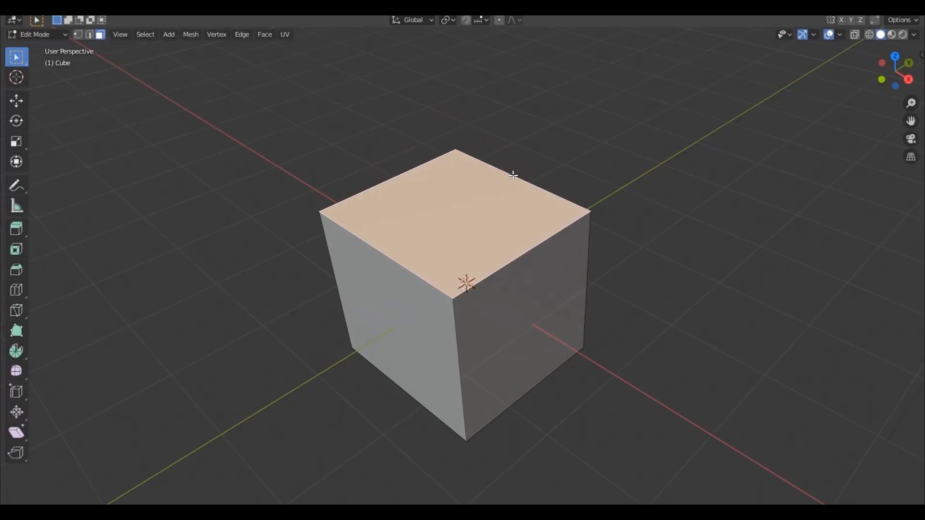
{"action": "key", "text": "s"}
{"action": "key", "text": "Escape"}
{"action": "key", "text": "ctrl+z"}
{"action": "key", "text": "ctrl+z"}
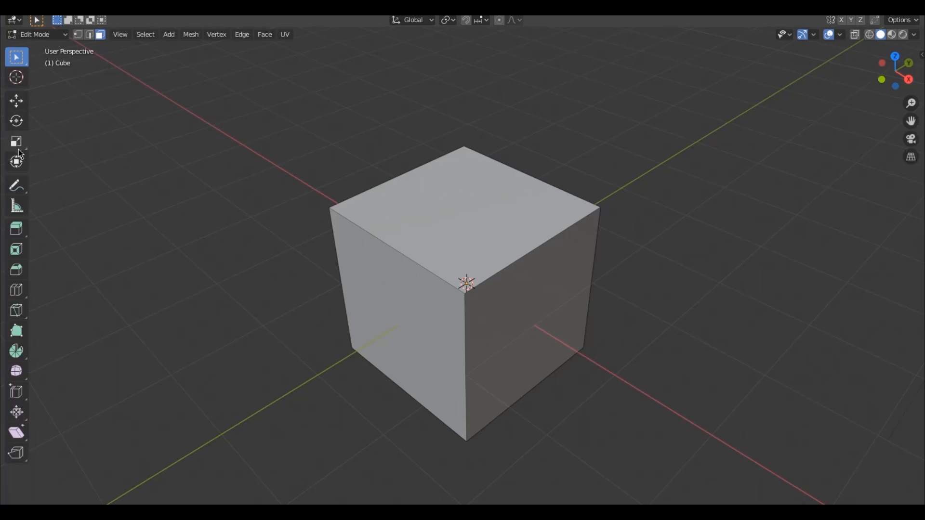
Restore the top face selection, and try the Move, Rotate, Scale and Transform tools before returning to Select Box.
{"action": "key", "text": "ctrl+shift+z"}
{"action": "left_click", "coordinate": [17, 102]}
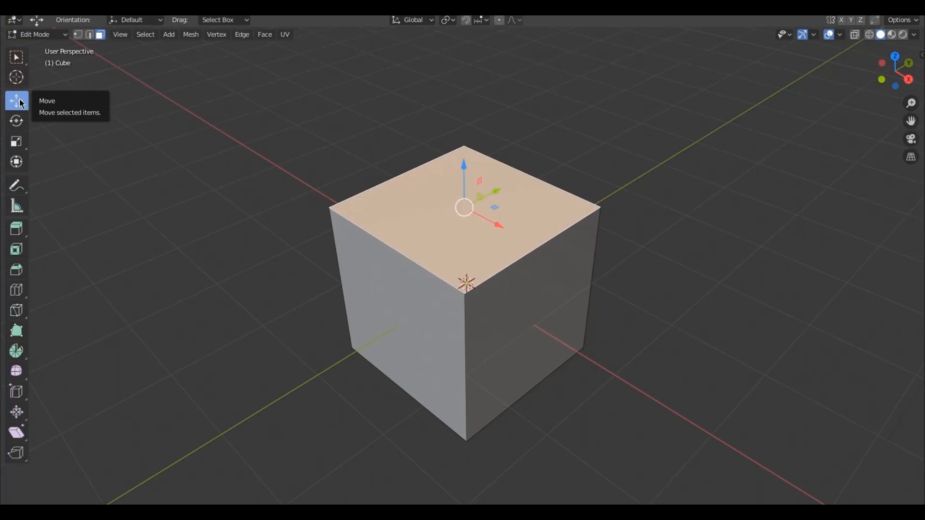
{"action": "left_click", "coordinate": [18, 126]}
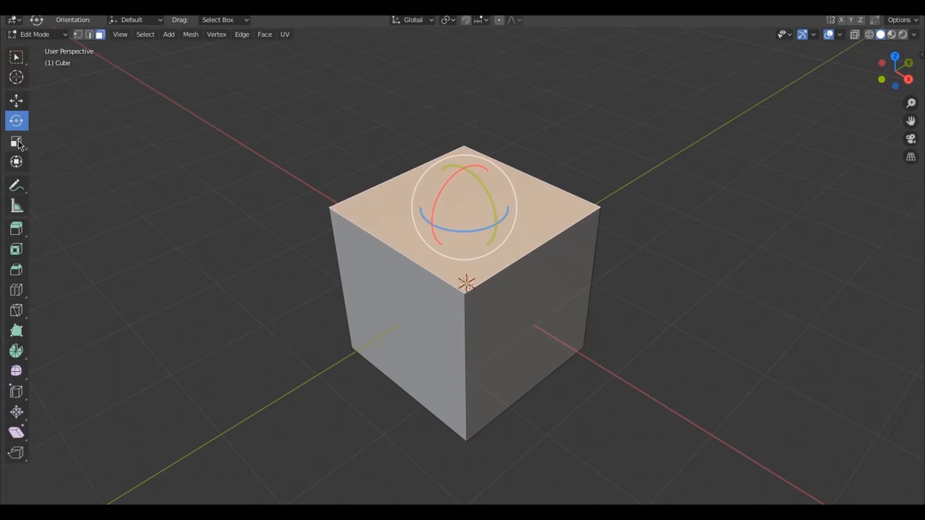
{"action": "left_click", "coordinate": [19, 144]}
{"action": "left_click", "coordinate": [17, 161]}
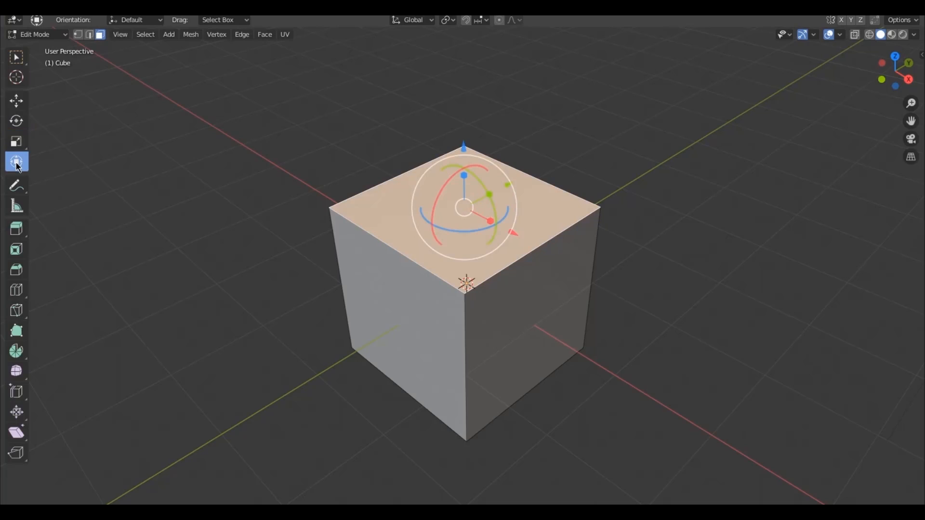
{"action": "key", "text": "w"}
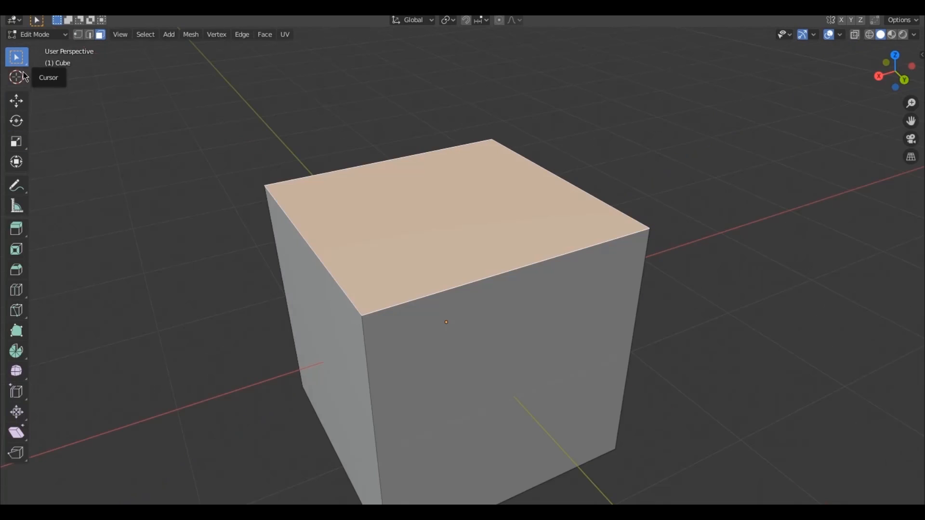
Activate the Move tool for the cube's selected top face.
{"action": "left_click", "coordinate": [17, 101]}
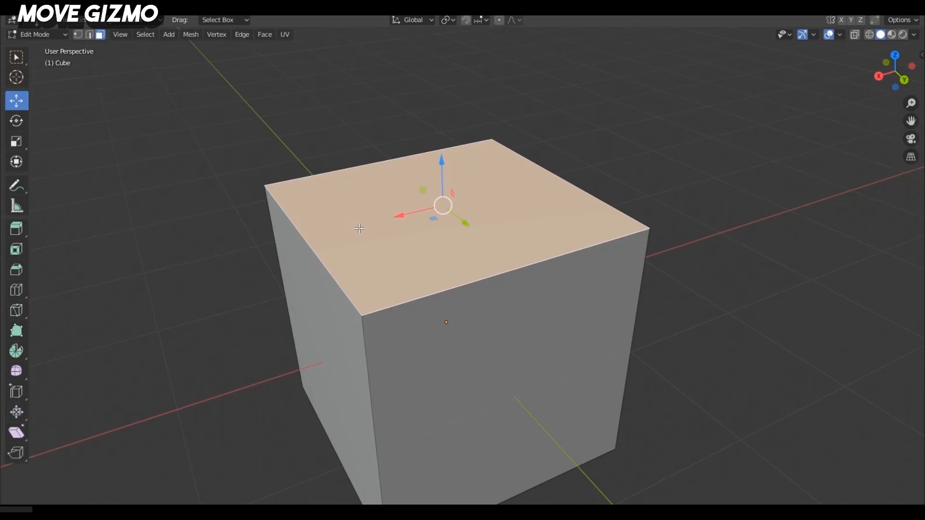
{"action": "middle_click_drag", "start_coordinate": [359, 228], "coordinate": [435, 210]}
{"action": "scroll", "coordinate": [434, 210], "scroll_direction": "up", "scroll_amount": 3}
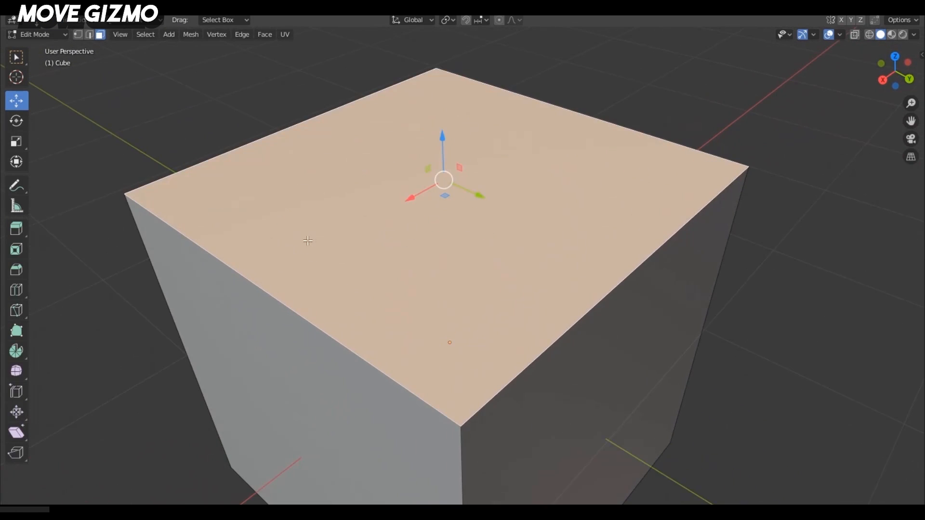
{"action": "scroll", "coordinate": [404, 221], "scroll_direction": "down", "scroll_amount": 1}
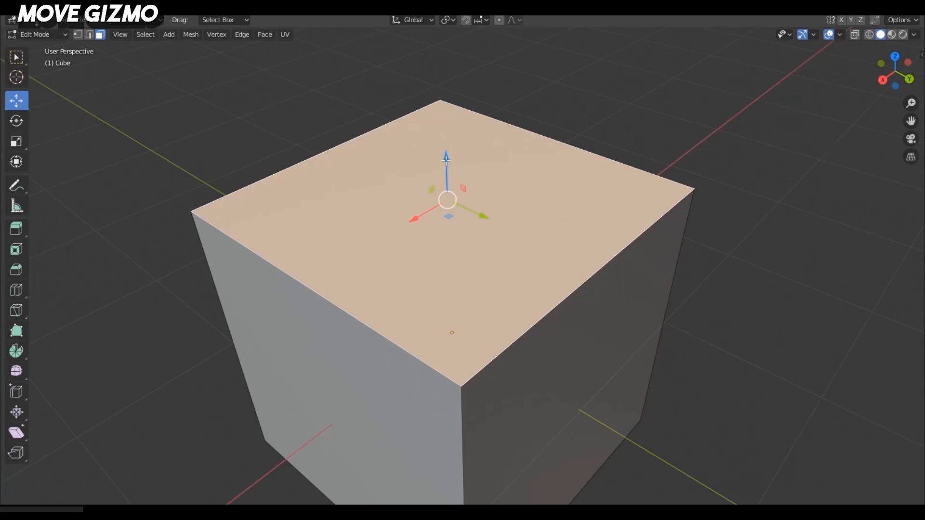
With the Move gizmo, try moving the top face along Z, within the XY plane and freely.
{"action": "left_click_drag", "start_coordinate": [446, 161], "coordinate": [440, 123]}
{"action": "key", "text": "Escape"}
{"action": "left_click_drag", "start_coordinate": [448, 218], "coordinate": [498, 236]}
{"action": "key", "text": "Escape"}
{"action": "mouse_move", "coordinate": [451, 209]}
{"action": "left_mouse_down"}
{"action": "mouse_move", "coordinate": [437, 215]}
{"action": "mouse_move", "coordinate": [458, 194]}
{"action": "mouse_move", "coordinate": [450, 196]}
{"action": "mouse_move", "coordinate": [463, 201]}
{"action": "left_mouse_up"}
{"action": "key", "text": "Escape"}
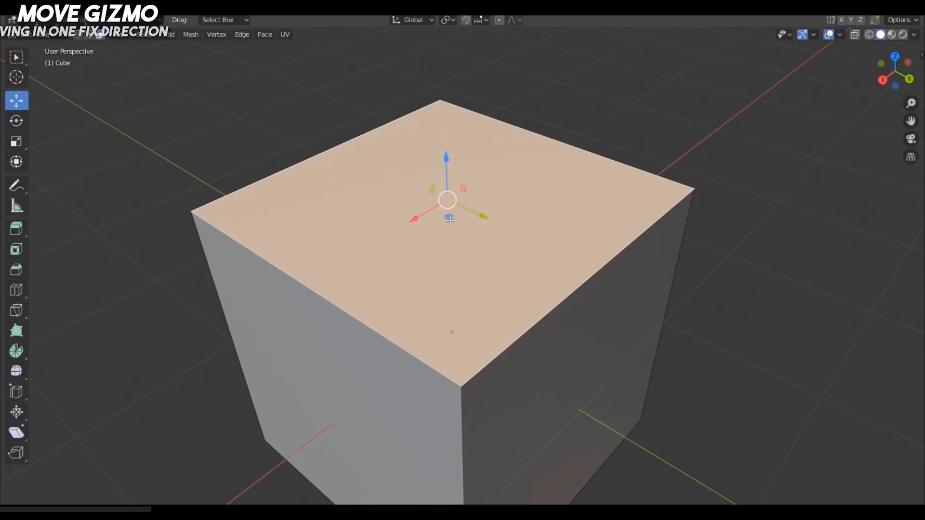
Try moving the top face in one fixed direction with the Move gizmo's axis arrows, cancelling each move.
{"action": "left_click_drag", "start_coordinate": [445, 161], "coordinate": [443, 123]}
{"action": "key", "text": "Escape"}
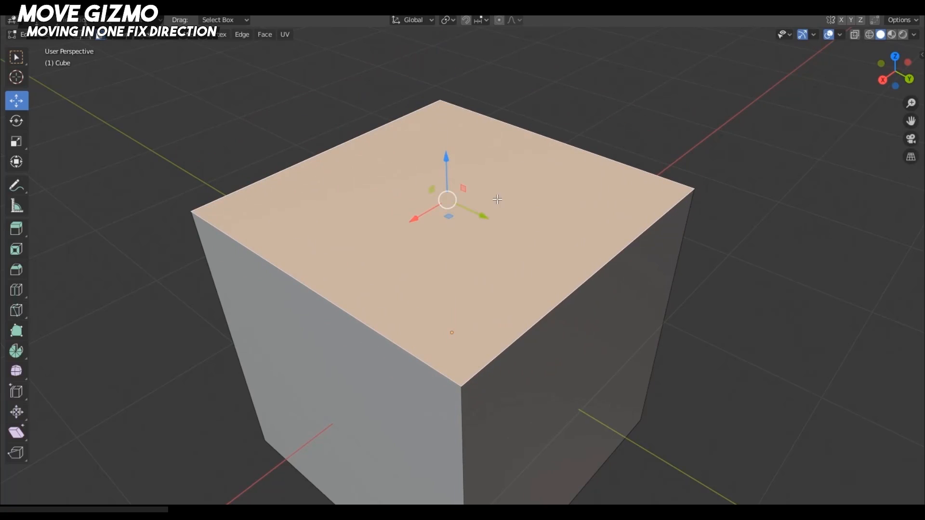
{"action": "left_click_drag", "start_coordinate": [447, 160], "coordinate": [383, 223]}
{"action": "key", "text": "Escape"}
{"action": "key", "text": "Escape"}
{"action": "mouse_move", "coordinate": [465, 224]}
{"action": "middle_mouse_down"}
{"action": "mouse_move", "coordinate": [530, 233]}
{"action": "mouse_move", "coordinate": [465, 225]}
{"action": "middle_mouse_up"}
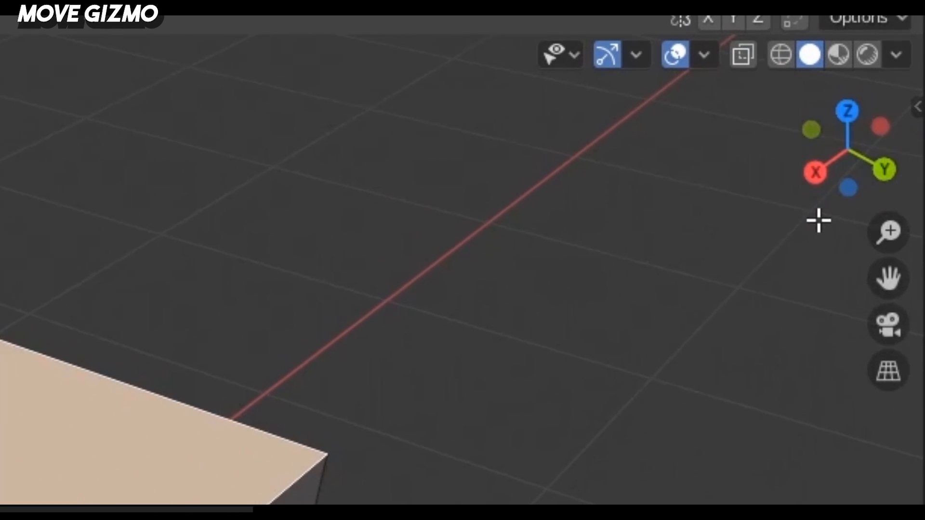
Try moving the top face in two fixed directions with the Move gizmo's XY plane handle, cancelling each move.
{"action": "mouse_move", "coordinate": [776, 270]}
{"action": "middle_mouse_down"}
{"action": "mouse_move", "coordinate": [454, 306]}
{"action": "mouse_move", "coordinate": [658, 335]}
{"action": "mouse_move", "coordinate": [832, 333]}
{"action": "mouse_move", "coordinate": [771, 214]}
{"action": "mouse_move", "coordinate": [603, 172]}
{"action": "mouse_move", "coordinate": [691, 298]}
{"action": "mouse_move", "coordinate": [826, 232]}
{"action": "mouse_move", "coordinate": [766, 265]}
{"action": "middle_mouse_up"}
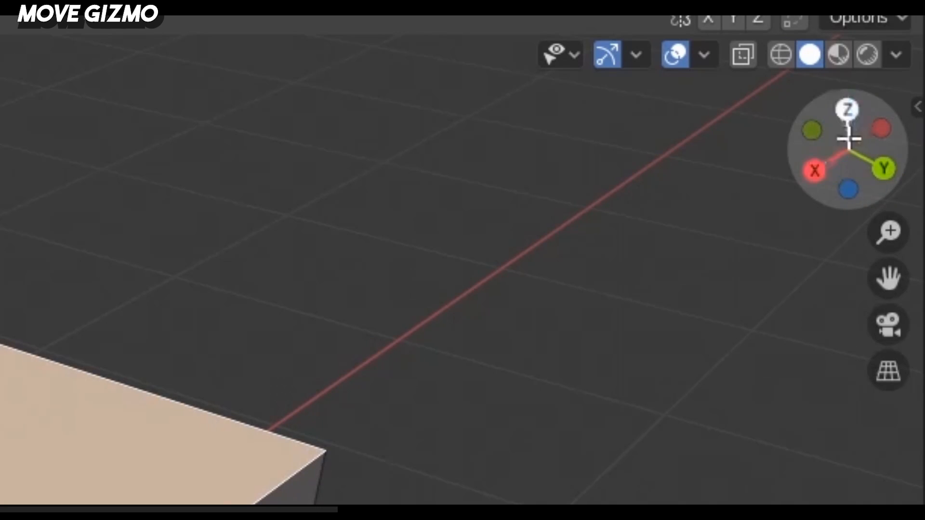
{"action": "left_click_drag", "start_coordinate": [851, 112], "coordinate": [857, 246]}
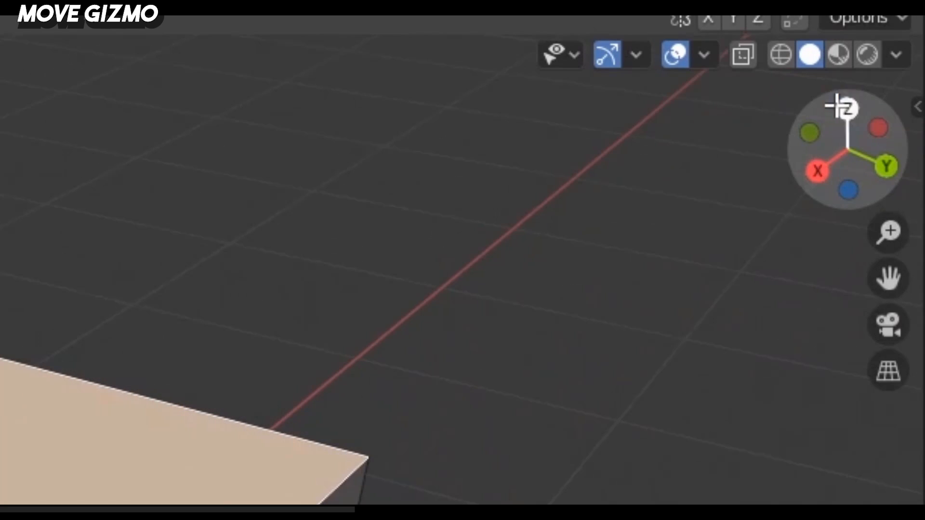
{"action": "left_click_drag", "start_coordinate": [801, 183], "coordinate": [559, 280]}
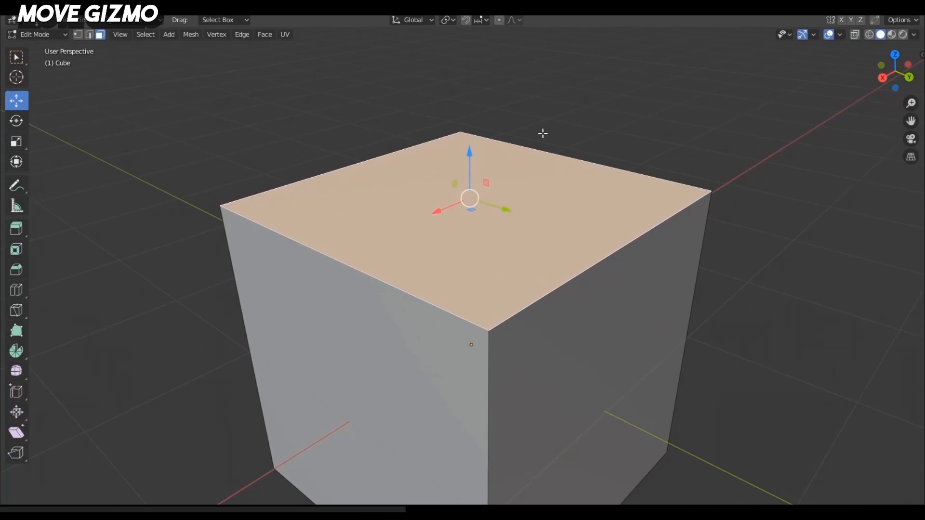
{"action": "middle_click_drag", "start_coordinate": [543, 134], "coordinate": [588, 159]}
{"action": "middle_click_drag", "start_coordinate": [512, 244], "coordinate": [531, 285]}
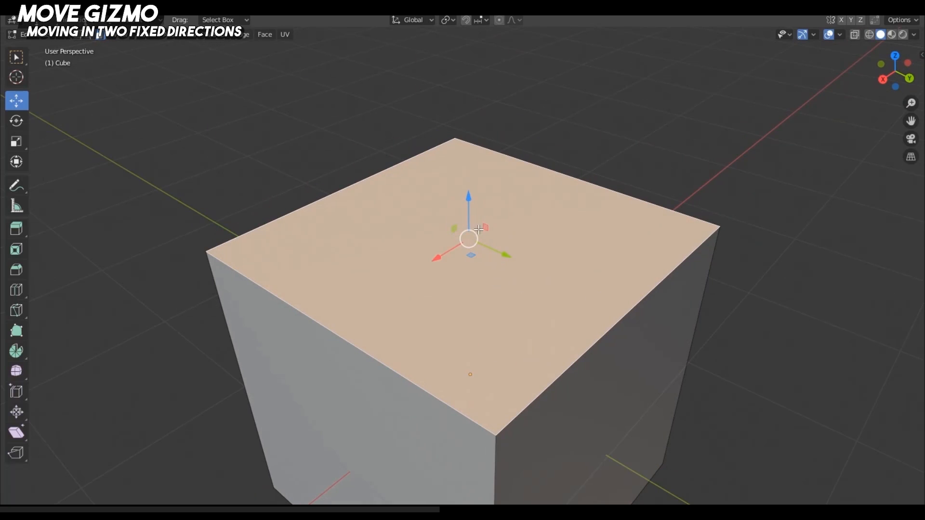
{"action": "middle_click_drag", "start_coordinate": [478, 312], "coordinate": [494, 296]}
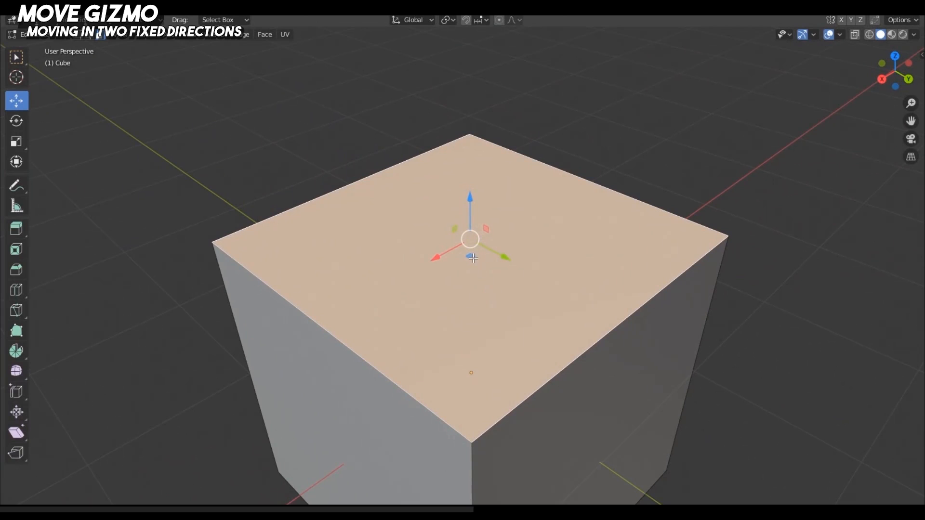
{"action": "mouse_move", "coordinate": [472, 258]}
{"action": "left_mouse_down"}
{"action": "mouse_move", "coordinate": [442, 238]}
{"action": "mouse_move", "coordinate": [377, 261]}
{"action": "mouse_move", "coordinate": [434, 351]}
{"action": "mouse_move", "coordinate": [548, 325]}
{"action": "mouse_move", "coordinate": [554, 239]}
{"action": "mouse_move", "coordinate": [407, 232]}
{"action": "mouse_move", "coordinate": [391, 332]}
{"action": "mouse_move", "coordinate": [523, 302]}
{"action": "mouse_move", "coordinate": [522, 244]}
{"action": "mouse_move", "coordinate": [471, 259]}
{"action": "left_mouse_up"}
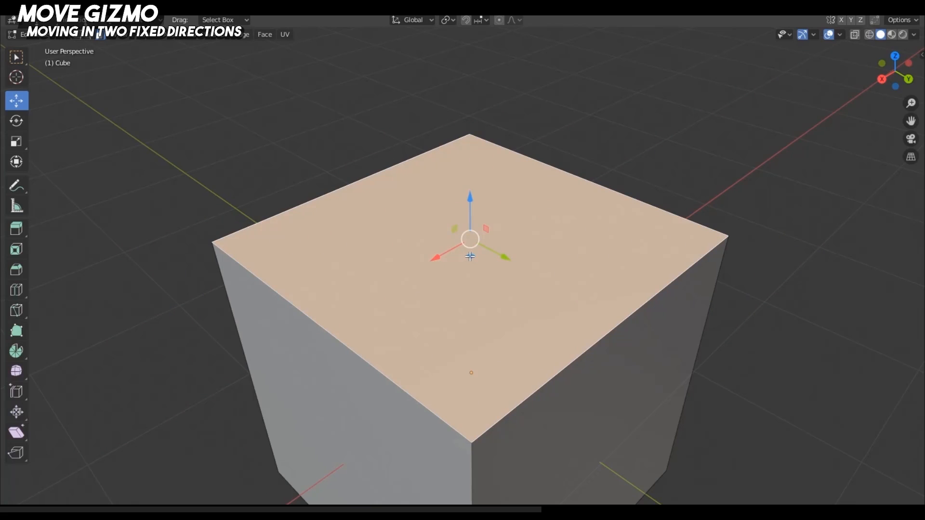
{"action": "left_click_drag", "start_coordinate": [471, 256], "coordinate": [495, 293]}
{"action": "right_click", "coordinate": [494, 293]}
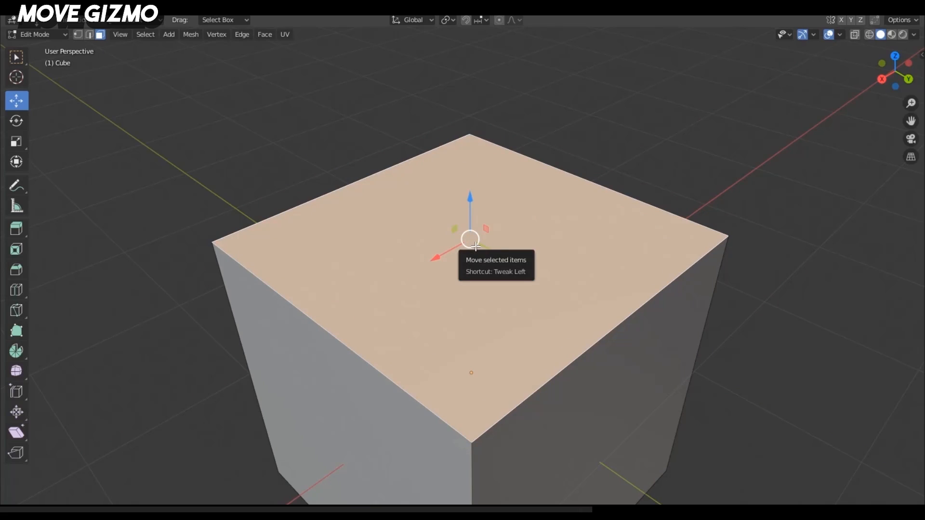
Try freeform moves of the top face with the Move gizmo's centre circle from several viewing angles, cancelling each one.
{"action": "left_click_drag", "start_coordinate": [475, 246], "coordinate": [581, 225]}
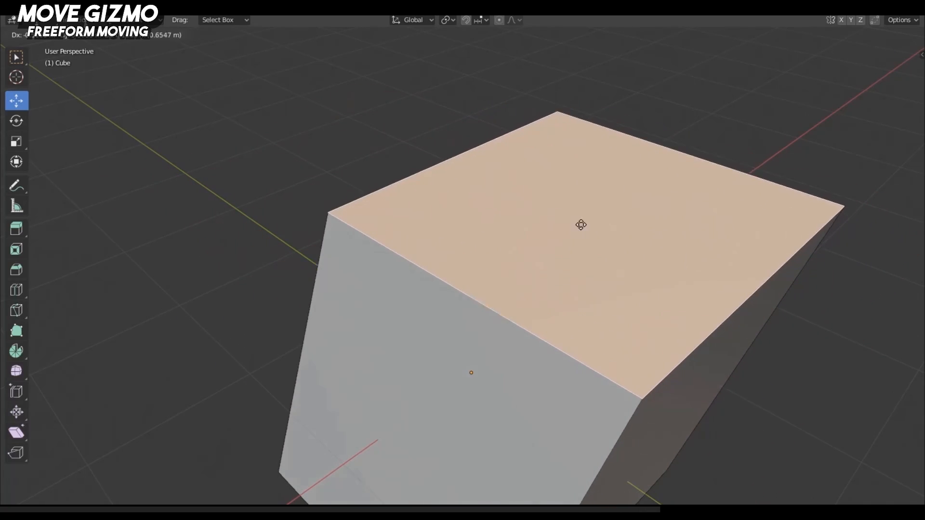
{"action": "left_click_drag", "start_coordinate": [581, 225], "coordinate": [543, 253]}
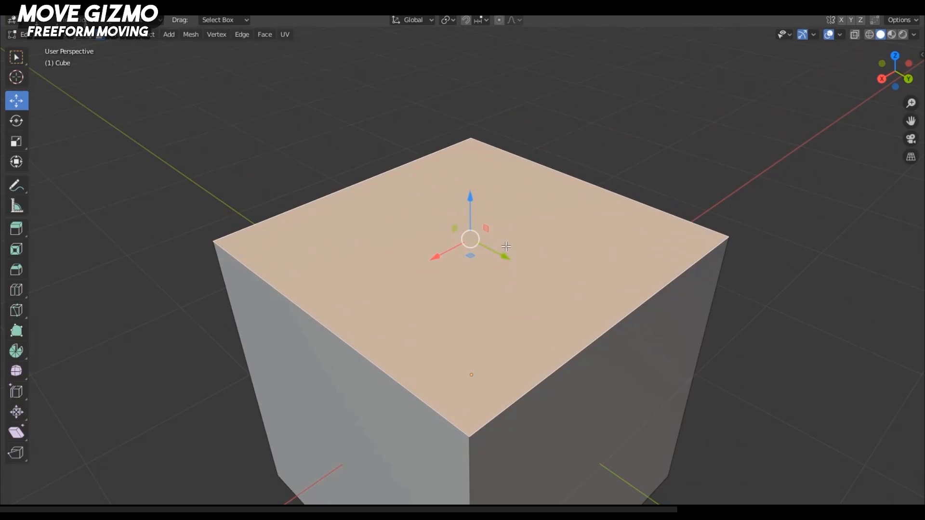
{"action": "scroll", "coordinate": [479, 258], "scroll_direction": "down", "scroll_amount": 3}
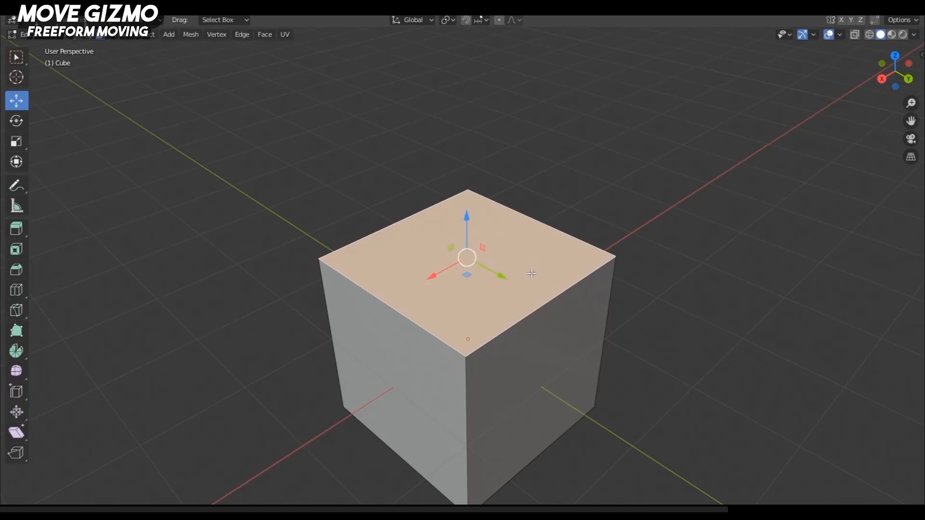
{"action": "scroll", "coordinate": [497, 246], "scroll_direction": "up", "scroll_amount": 3}
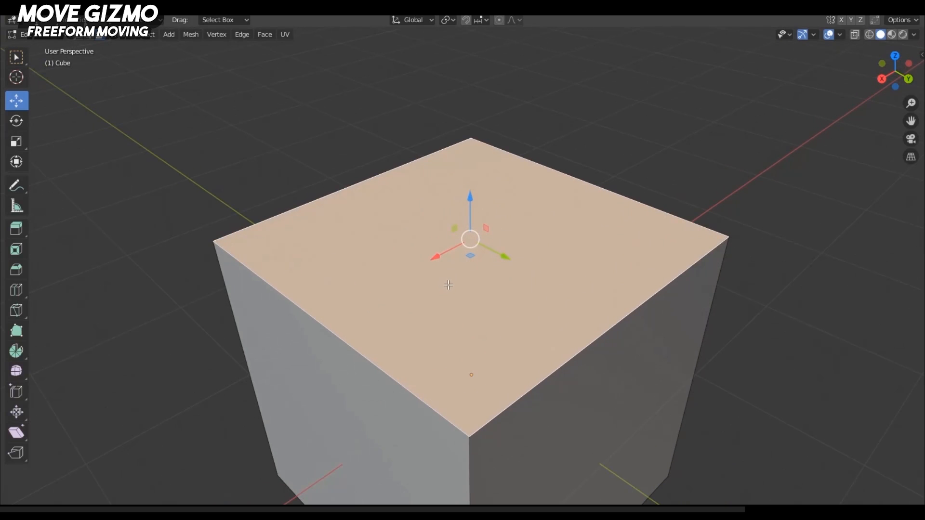
{"action": "middle_click_drag", "start_coordinate": [475, 273], "coordinate": [512, 266]}
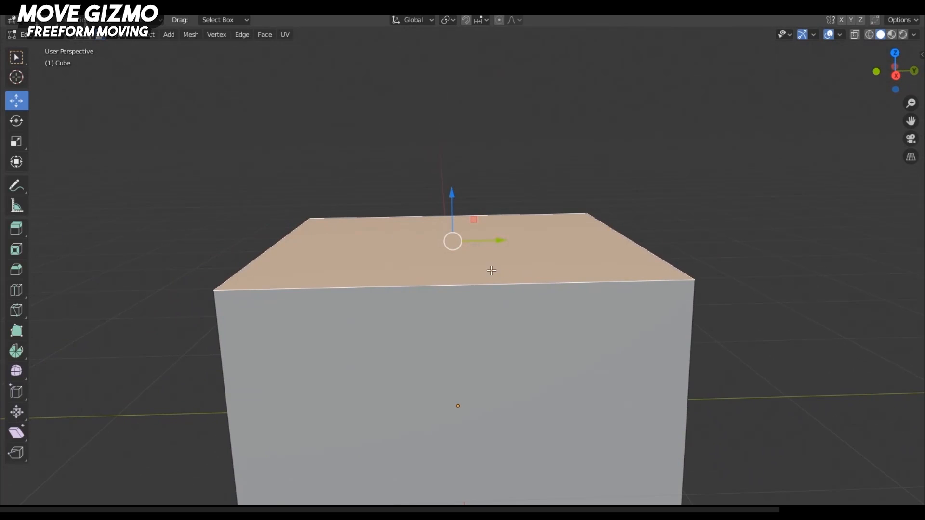
{"action": "left_click_drag", "start_coordinate": [454, 251], "coordinate": [433, 275]}
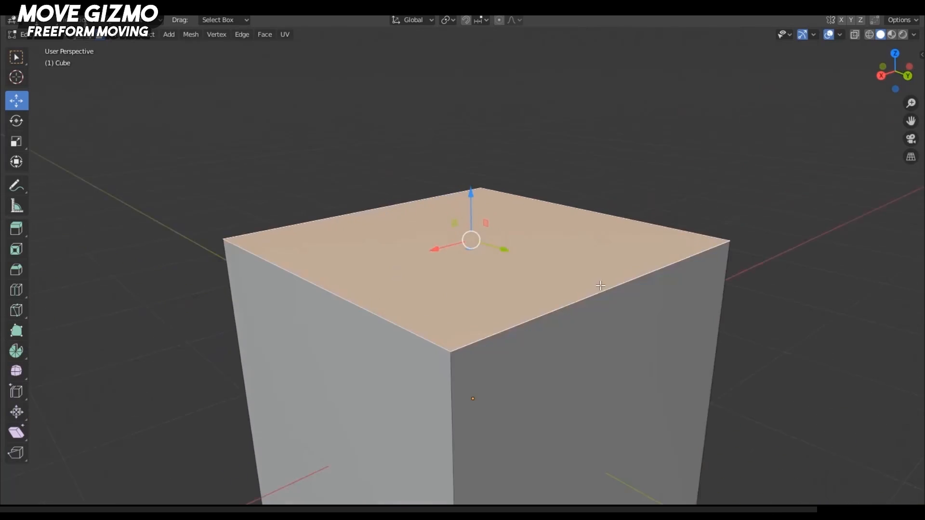
{"action": "middle_click_drag", "start_coordinate": [600, 285], "coordinate": [607, 283]}
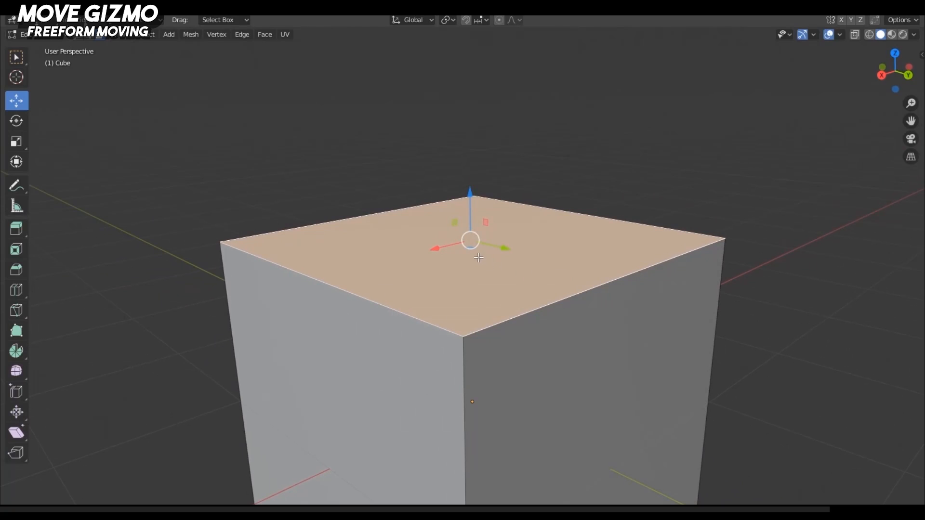
{"action": "left_click_drag", "start_coordinate": [471, 241], "coordinate": [487, 260]}
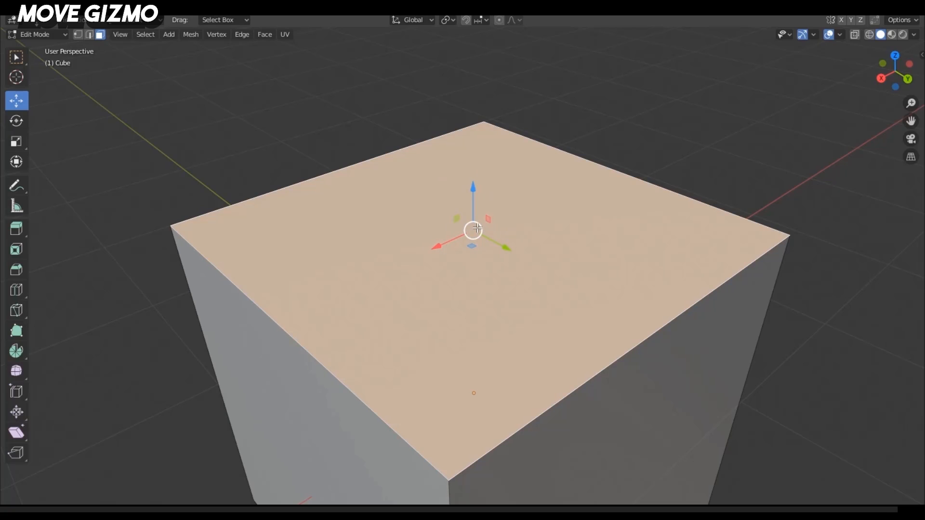
{"action": "left_click_drag", "start_coordinate": [477, 228], "coordinate": [608, 227]}
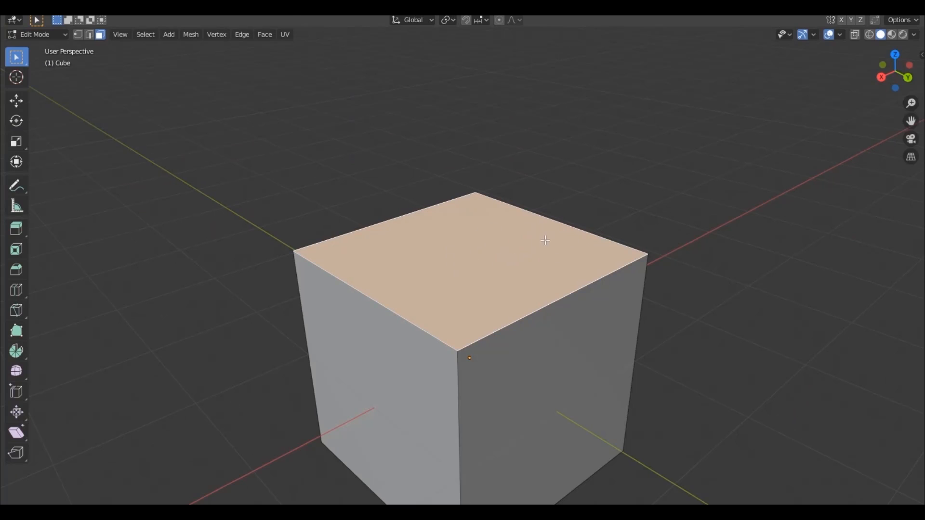
Try a free move of the top face without a gizmo, cancel it, and scale the face to about 1.21.
{"action": "key", "text": "g"}
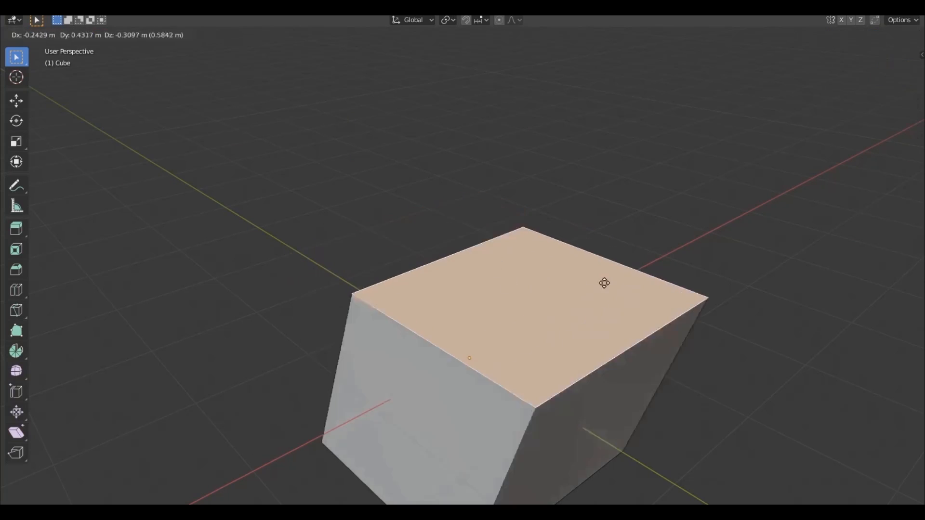
{"action": "key", "text": "Escape"}
{"action": "key", "text": "s"}
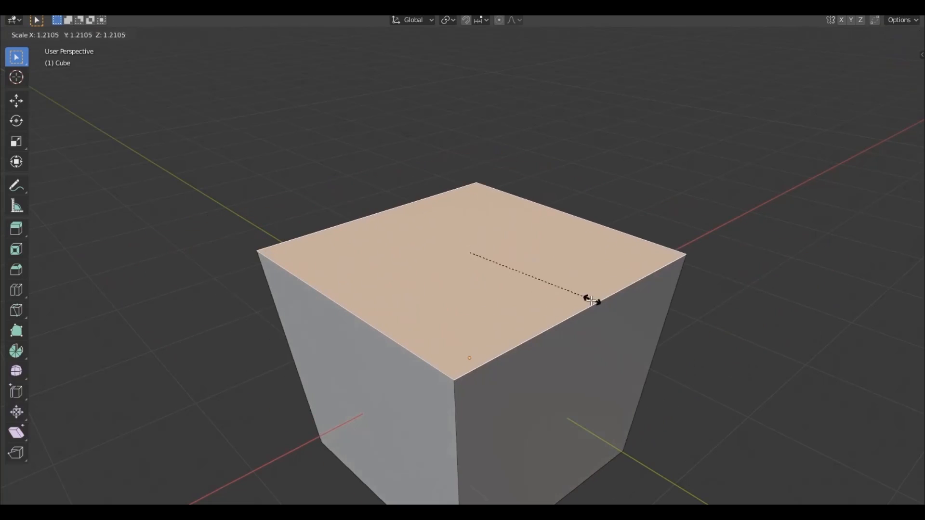
{"action": "left_click", "coordinate": [591, 300]}
Try rotating the top face, moving and scaling it along Z, and scaling it uniformly, cancelling each transform.
{"action": "key", "text": "r"}
{"action": "key", "text": "g"}
{"action": "key", "text": "z"}
{"action": "right_click", "coordinate": [601, 314]}
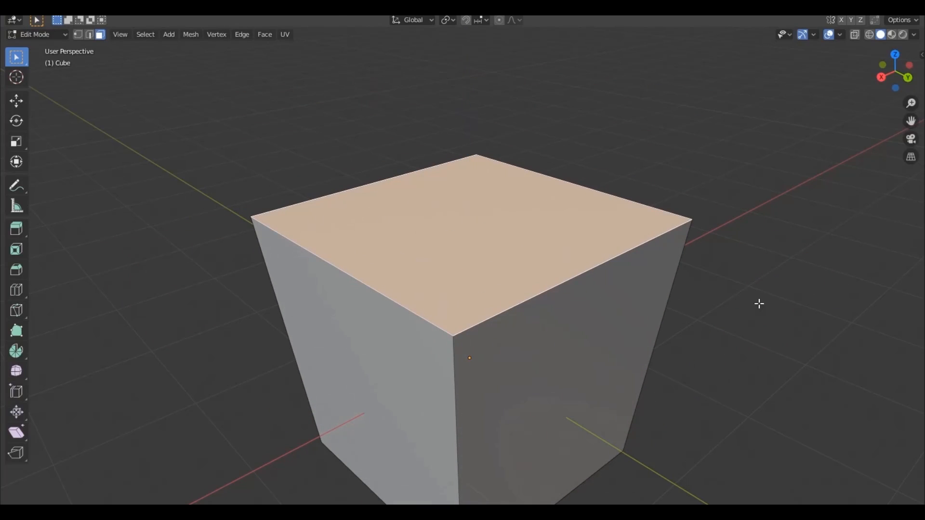
{"action": "key", "text": "s"}
{"action": "key", "text": "z"}
{"action": "right_click", "coordinate": [614, 299]}
{"action": "key", "text": "s"}
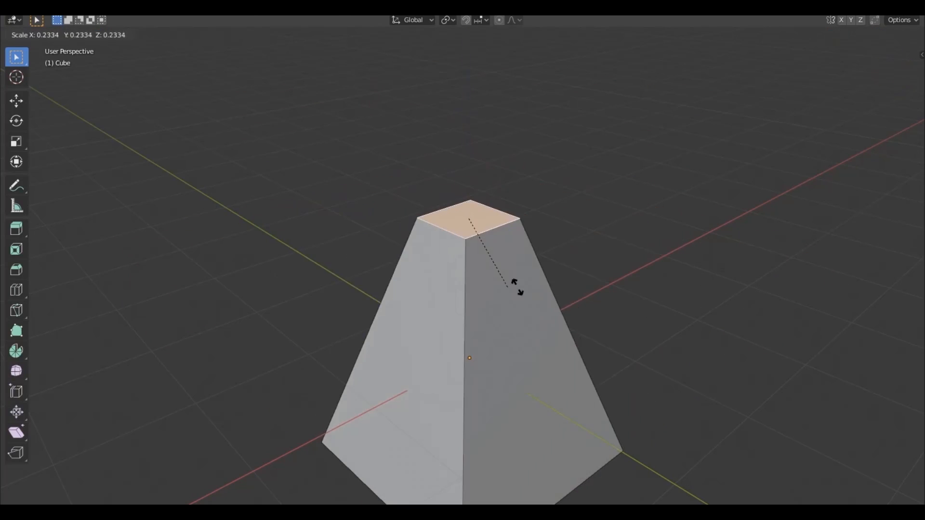
{"action": "right_click", "coordinate": [600, 240]}
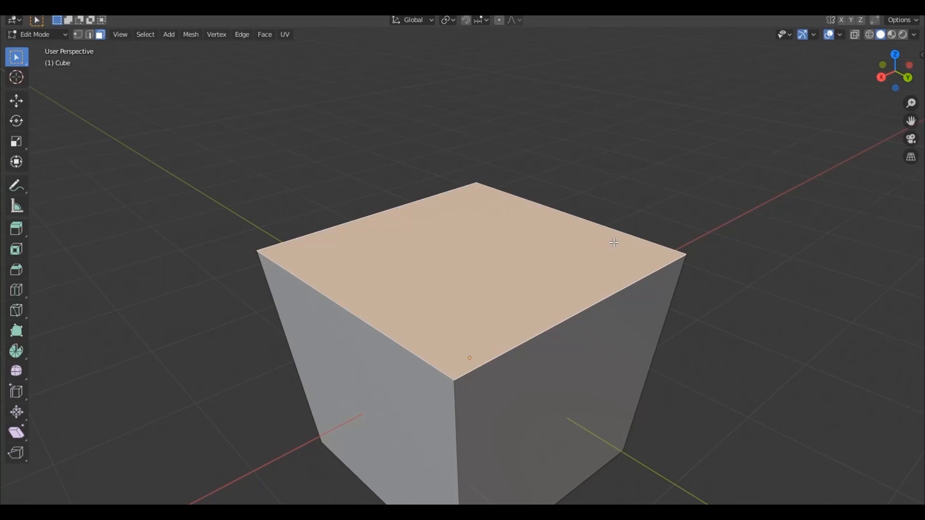
Reactivate the Move tool, switch to the Rotate tool, and try rotating the top face about the Z axis.
{"action": "key", "text": "shift+space"}
{"action": "key", "text": "g"}
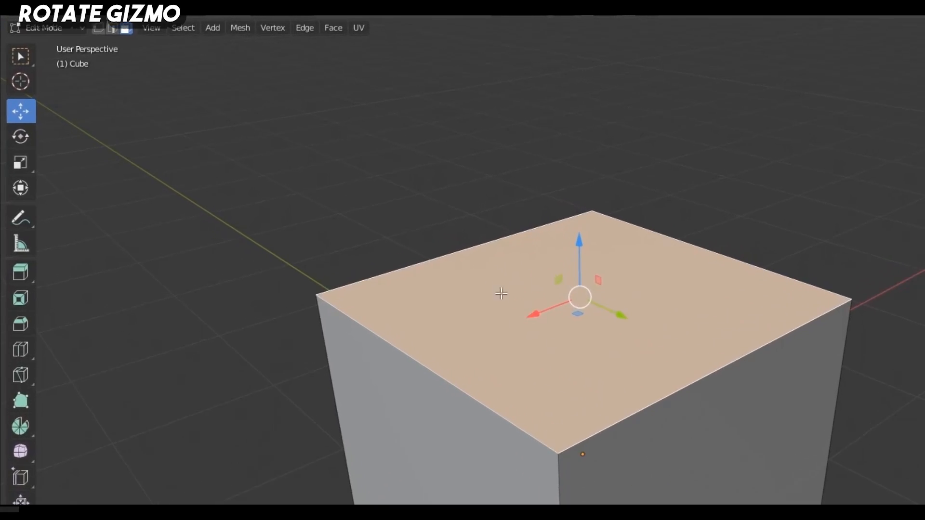
{"action": "left_click", "coordinate": [20, 137]}
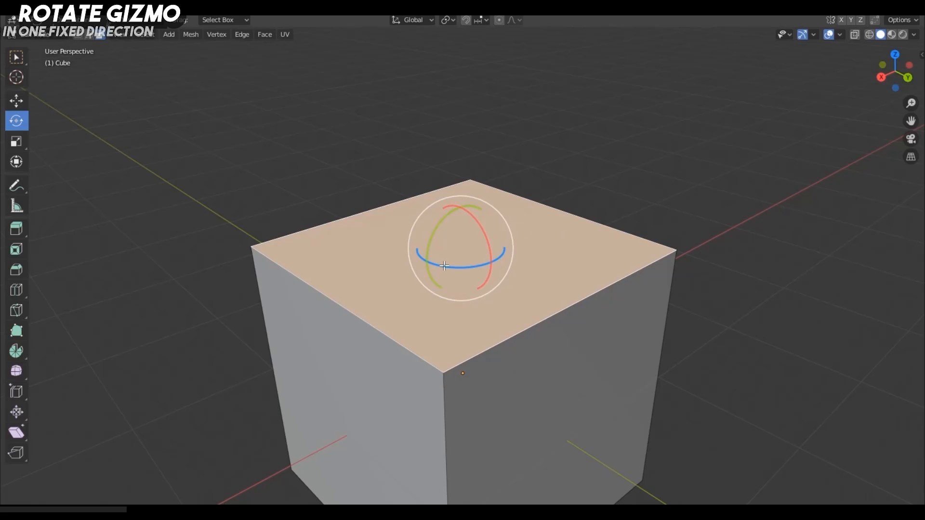
{"action": "left_click_drag", "start_coordinate": [451, 264], "coordinate": [442, 215]}
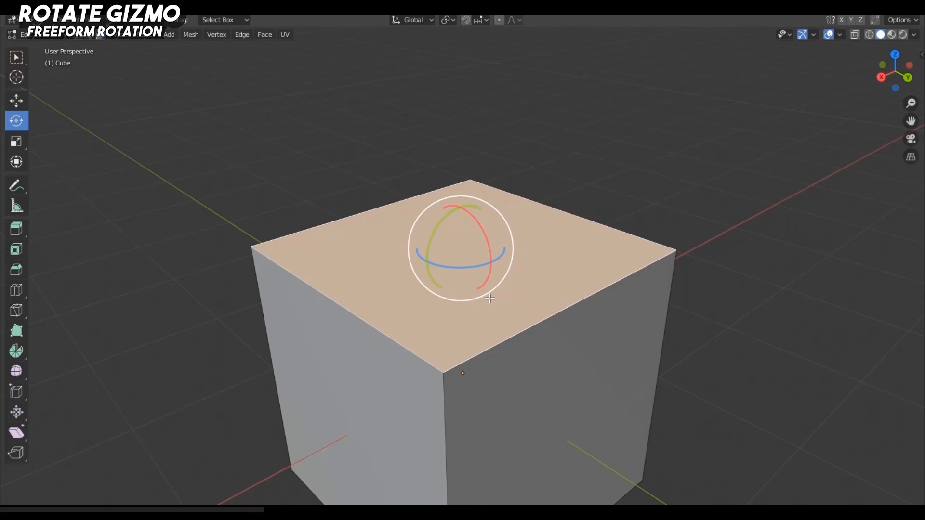
Try freeform rotation of the top face with the Rotate gizmo's outer white ring, cancelling each rotation.
{"action": "mouse_move", "coordinate": [480, 299]}
{"action": "left_mouse_down"}
{"action": "mouse_move", "coordinate": [493, 271]}
{"action": "mouse_move", "coordinate": [463, 295]}
{"action": "mouse_move", "coordinate": [428, 281]}
{"action": "mouse_move", "coordinate": [463, 289]}
{"action": "mouse_move", "coordinate": [496, 241]}
{"action": "mouse_move", "coordinate": [481, 273]}
{"action": "mouse_move", "coordinate": [482, 311]}
{"action": "left_mouse_up"}
{"action": "key", "text": "Escape"}
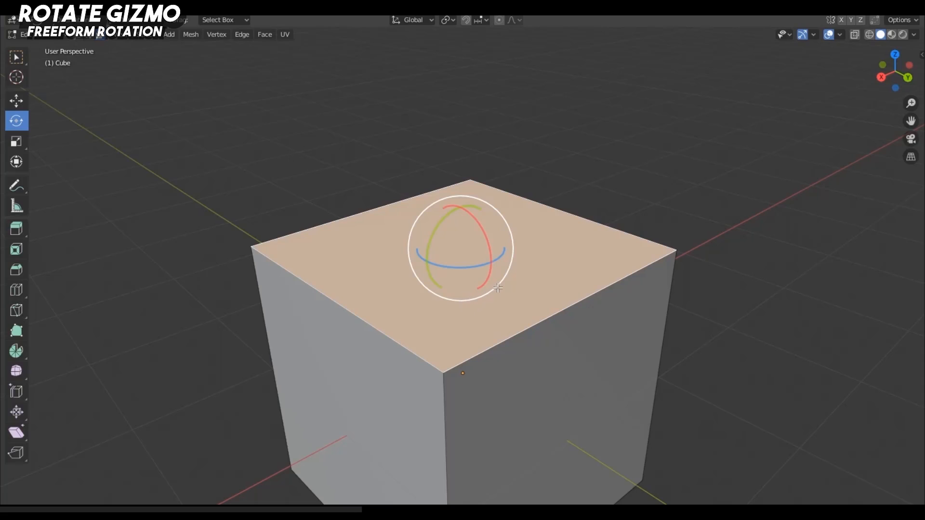
{"action": "mouse_move", "coordinate": [512, 238]}
{"action": "left_mouse_down"}
{"action": "mouse_move", "coordinate": [511, 253]}
{"action": "mouse_move", "coordinate": [515, 213]}
{"action": "mouse_move", "coordinate": [516, 266]}
{"action": "mouse_move", "coordinate": [521, 227]}
{"action": "mouse_move", "coordinate": [520, 247]}
{"action": "left_mouse_up"}
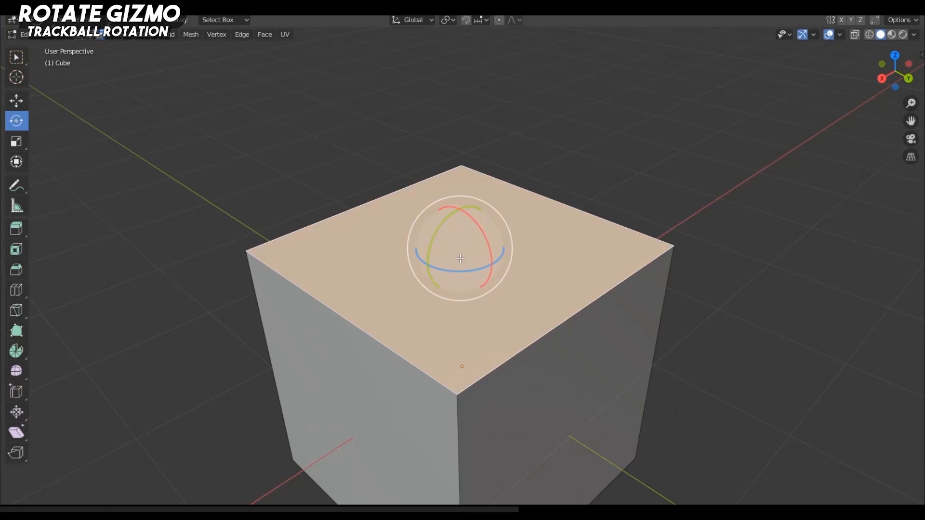
Clear the face selection and select the cube's entire mesh.
{"action": "middle_click_drag", "start_coordinate": [450, 369], "coordinate": [500, 338]}
{"action": "scroll", "coordinate": [501, 337], "scroll_direction": "down", "scroll_amount": 3}
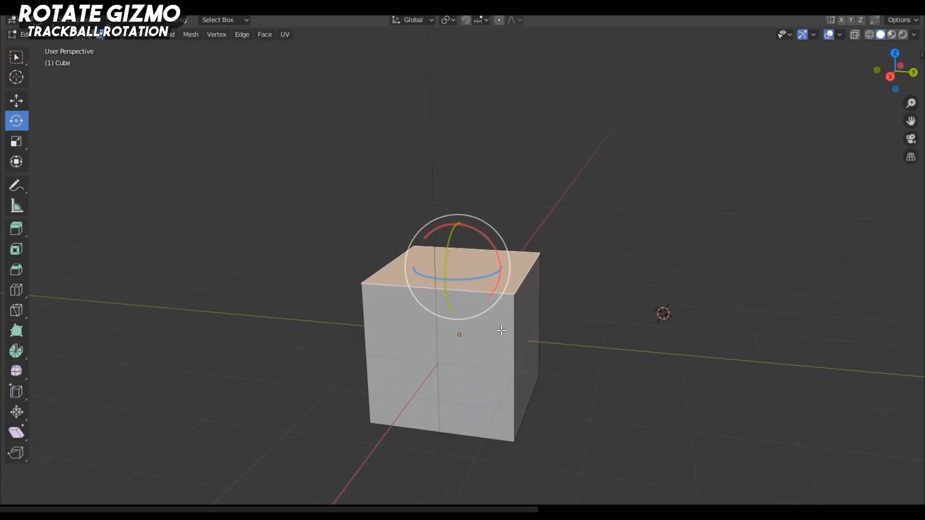
{"action": "scroll", "coordinate": [511, 333], "scroll_direction": "up", "scroll_amount": 1}
{"action": "middle_click_drag", "start_coordinate": [523, 296], "coordinate": [471, 341]}
{"action": "key", "text": "alt+a"}
{"action": "key", "text": "a"}
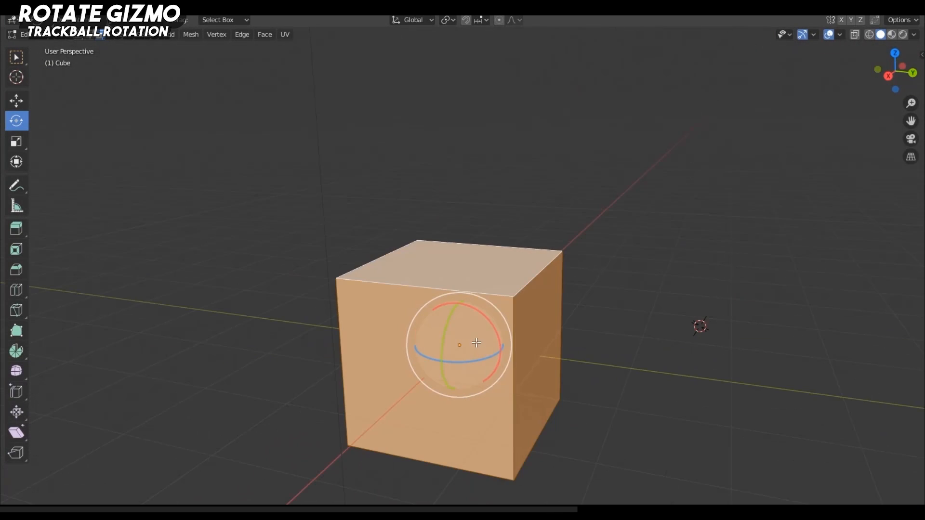
Try trackball rotations of the whole cube from inside the Rotate gizmo, cancel them, and select only the top face.
{"action": "left_click_drag", "start_coordinate": [471, 341], "coordinate": [466, 310]}
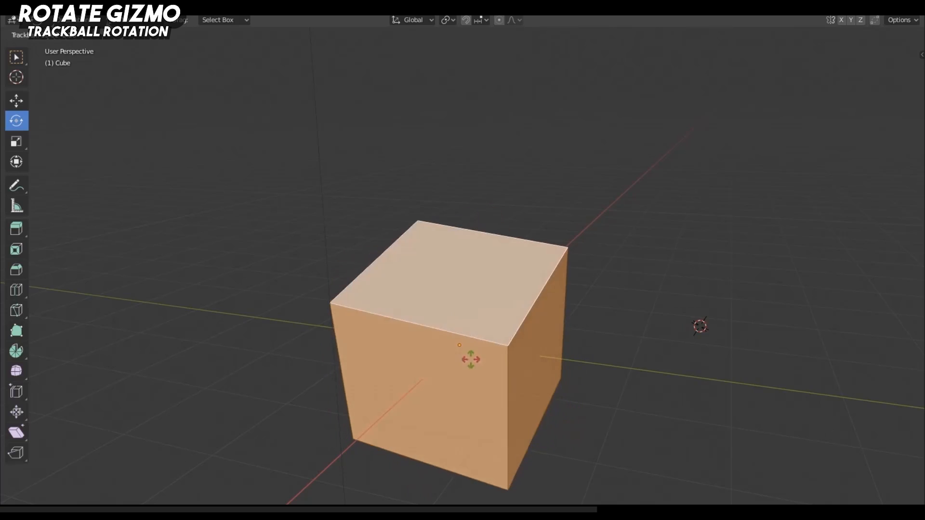
{"action": "left_click_drag", "start_coordinate": [562, 337], "coordinate": [509, 345]}
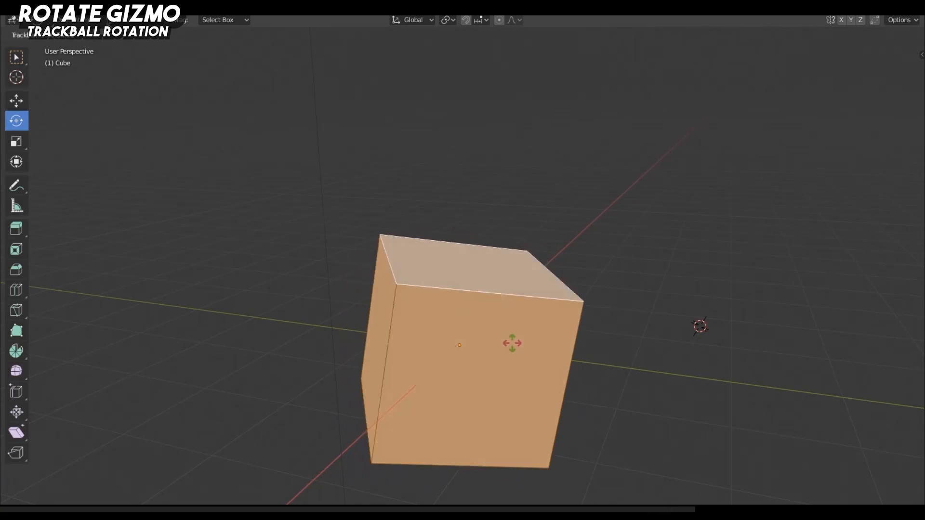
{"action": "left_click_drag", "start_coordinate": [513, 343], "coordinate": [612, 335]}
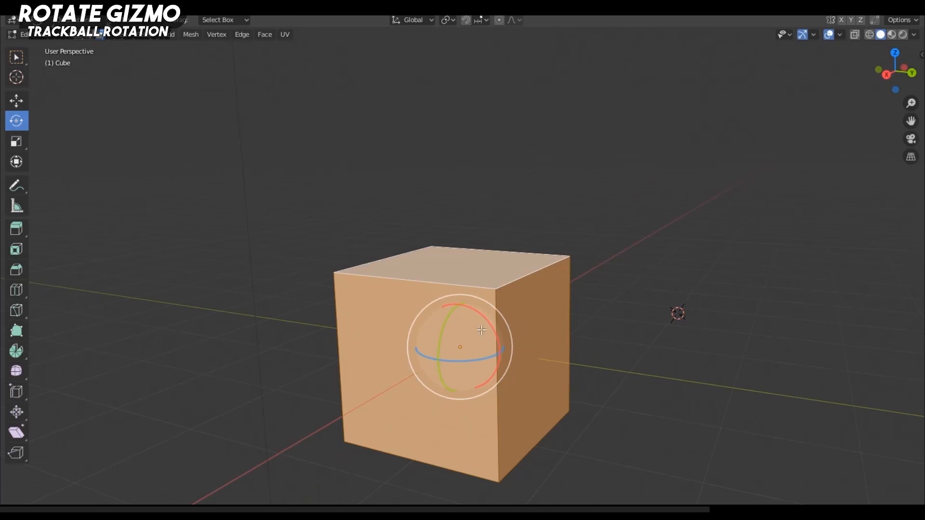
{"action": "left_click_drag", "start_coordinate": [482, 331], "coordinate": [466, 341]}
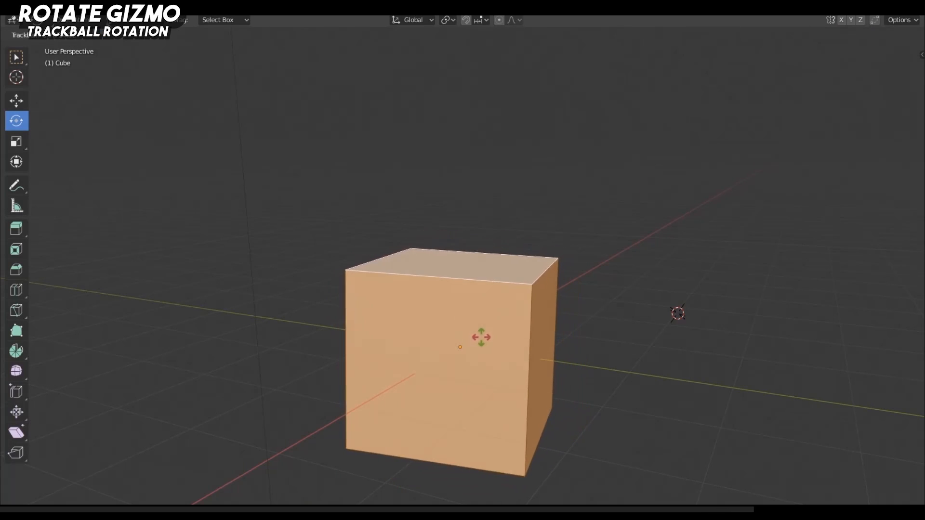
{"action": "left_click_drag", "start_coordinate": [481, 337], "coordinate": [457, 357]}
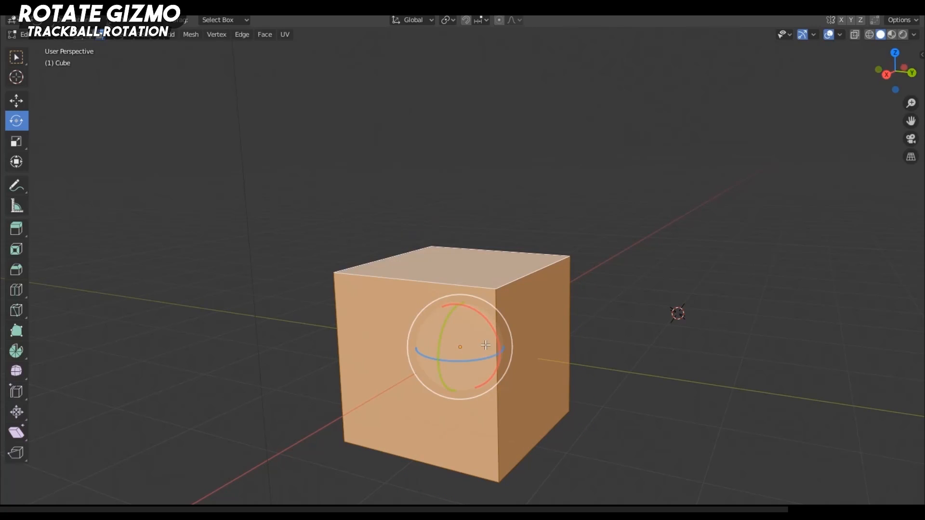
{"action": "left_click_drag", "start_coordinate": [456, 355], "coordinate": [452, 324]}
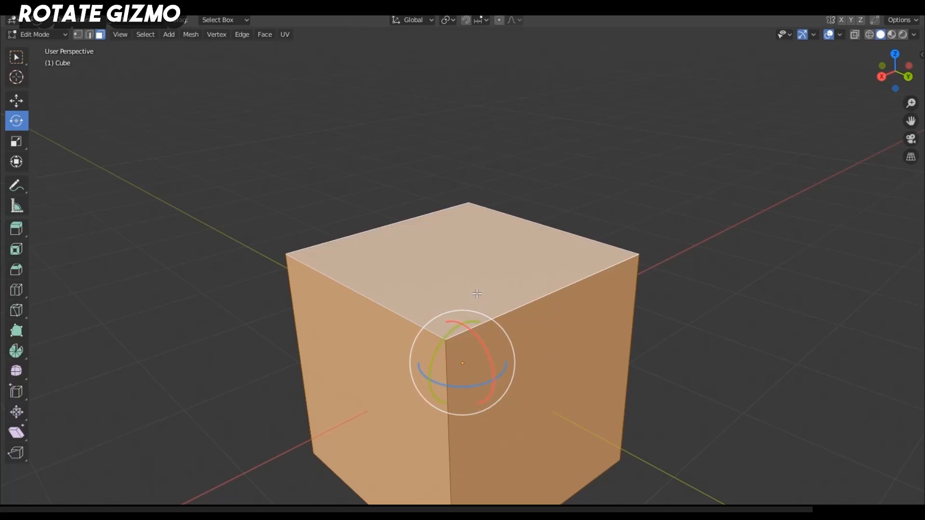
{"action": "left_click", "coordinate": [477, 294]}
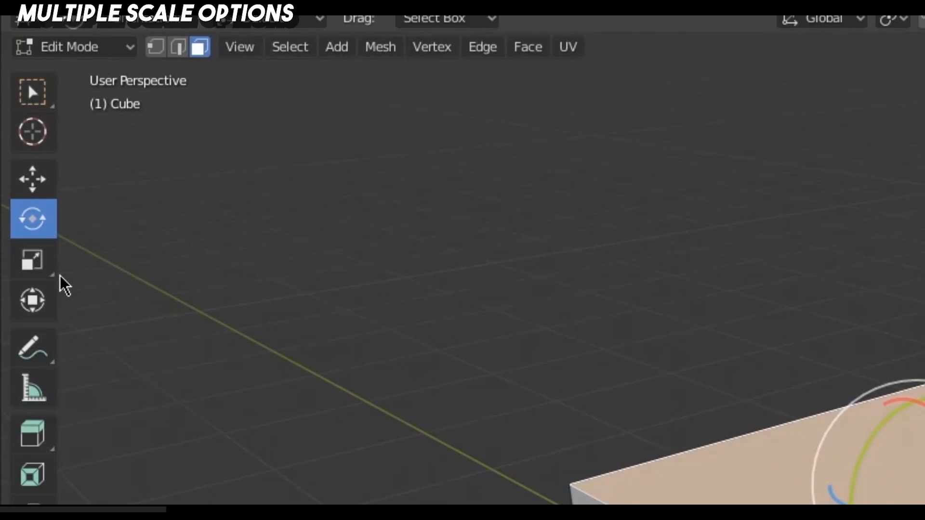
Switch to the Scale tool and select the cube's entire mesh.
{"action": "left_click", "coordinate": [33, 270]}
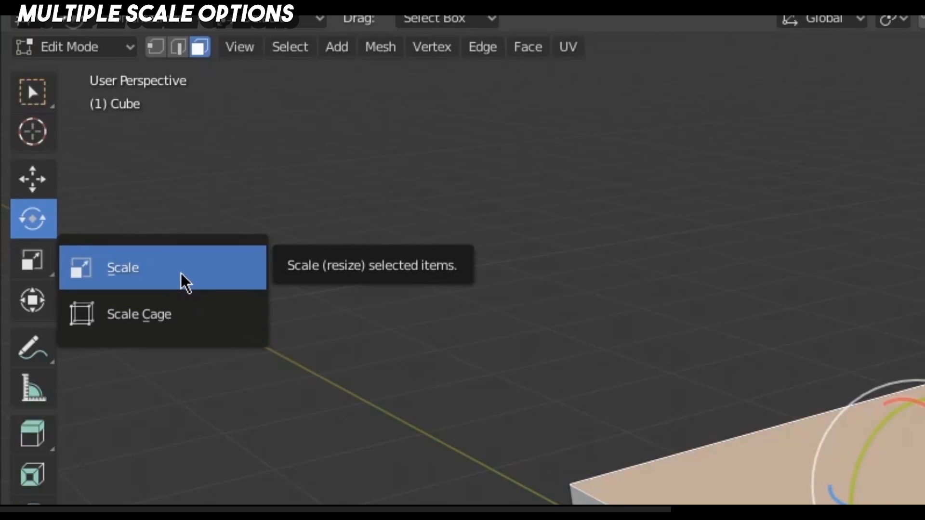
{"action": "left_click", "coordinate": [166, 274]}
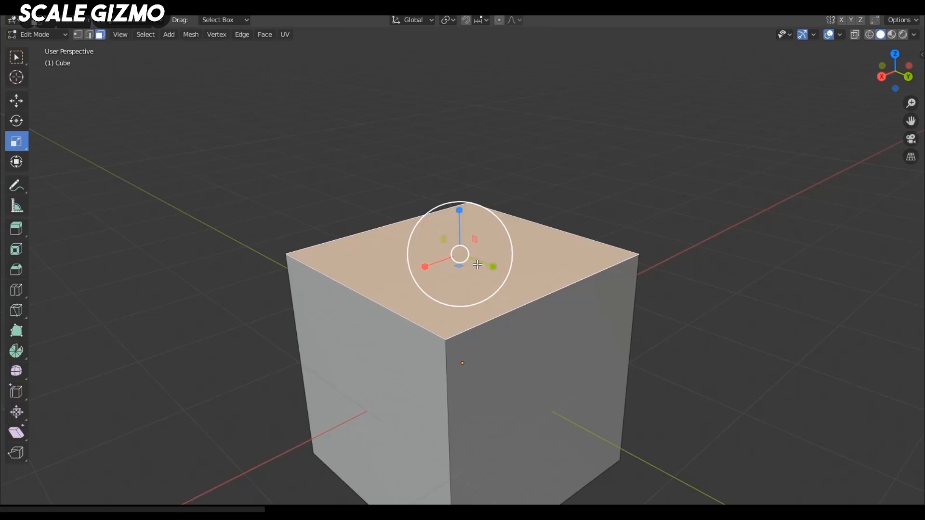
{"action": "middle_click_drag", "start_coordinate": [494, 260], "coordinate": [566, 283]}
{"action": "key", "text": "a"}
{"action": "scroll", "coordinate": [551, 288], "scroll_direction": "down", "scroll_amount": 1}
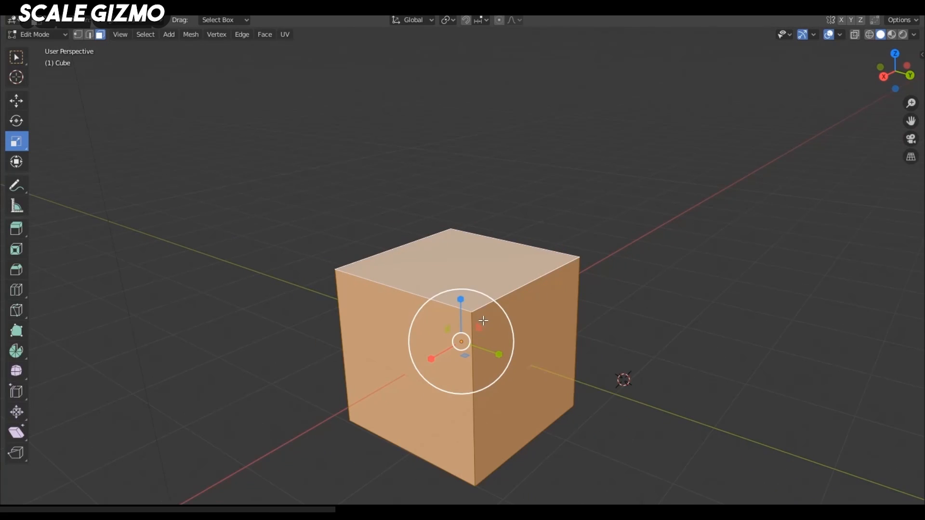
Try scaling the whole cube along the X, Y and Z axes individually with the Scale gizmo, cancelling each attempt.
{"action": "left_click_drag", "start_coordinate": [431, 358], "coordinate": [424, 360]}
{"action": "right_click", "coordinate": [423, 360]}
{"action": "left_click_drag", "start_coordinate": [497, 355], "coordinate": [517, 362]}
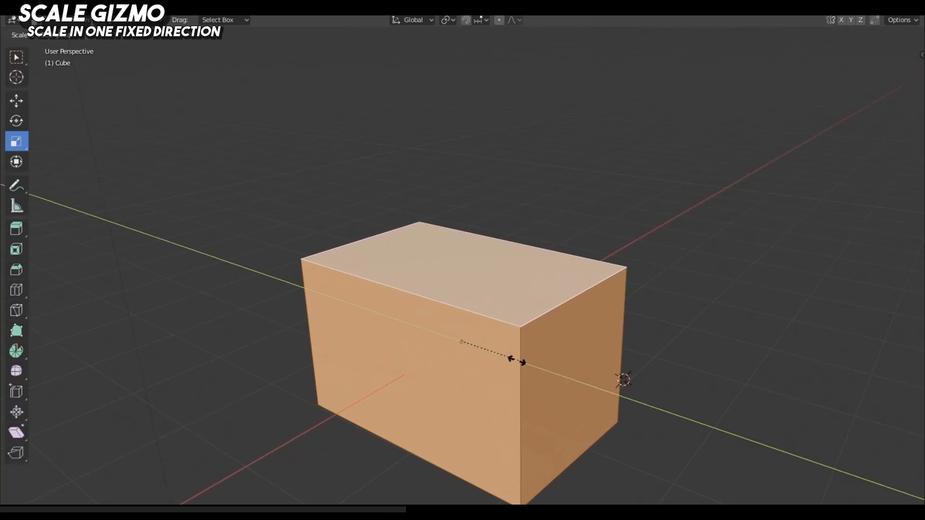
{"action": "right_click", "coordinate": [516, 362]}
{"action": "left_click_drag", "start_coordinate": [461, 299], "coordinate": [456, 264]}
{"action": "right_click", "coordinate": [456, 265]}
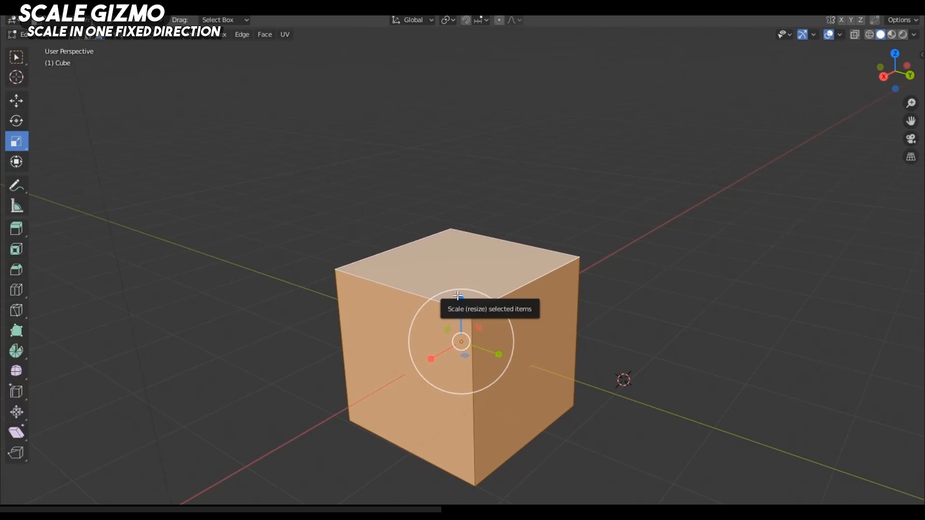
Try scaling the whole cube in two directions at once with the XY and YZ plane handles, cancelling each attempt.
{"action": "mouse_move", "coordinate": [465, 355]}
{"action": "left_mouse_down"}
{"action": "mouse_move", "coordinate": [478, 373]}
{"action": "mouse_move", "coordinate": [473, 352]}
{"action": "mouse_move", "coordinate": [477, 364]}
{"action": "left_mouse_up"}
{"action": "right_click", "coordinate": [477, 365]}
{"action": "left_click_drag", "start_coordinate": [478, 328], "coordinate": [442, 337]}
{"action": "right_click", "coordinate": [482, 326]}
{"action": "right_click", "coordinate": [442, 337]}
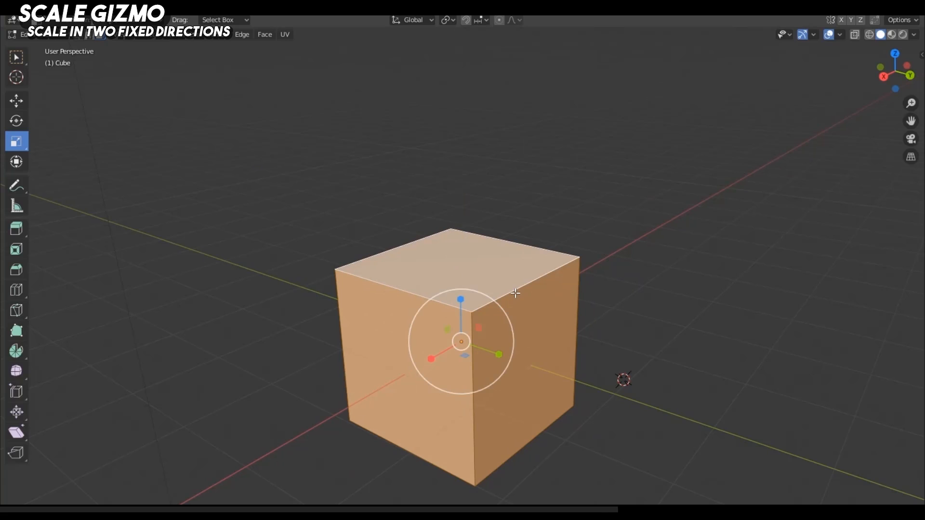
Try freeform scaling of the whole cube with the Scale gizmo's outer white ring.
{"action": "scroll", "coordinate": [516, 293], "scroll_direction": "down", "scroll_amount": 1}
{"action": "scroll", "coordinate": [520, 291], "scroll_direction": "down", "scroll_amount": 1}
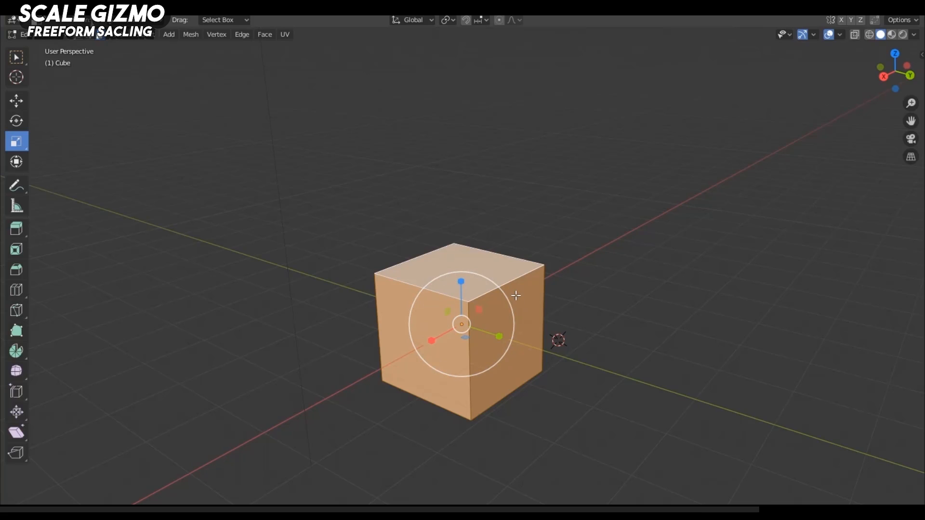
{"action": "left_click_drag", "start_coordinate": [512, 296], "coordinate": [540, 305]}
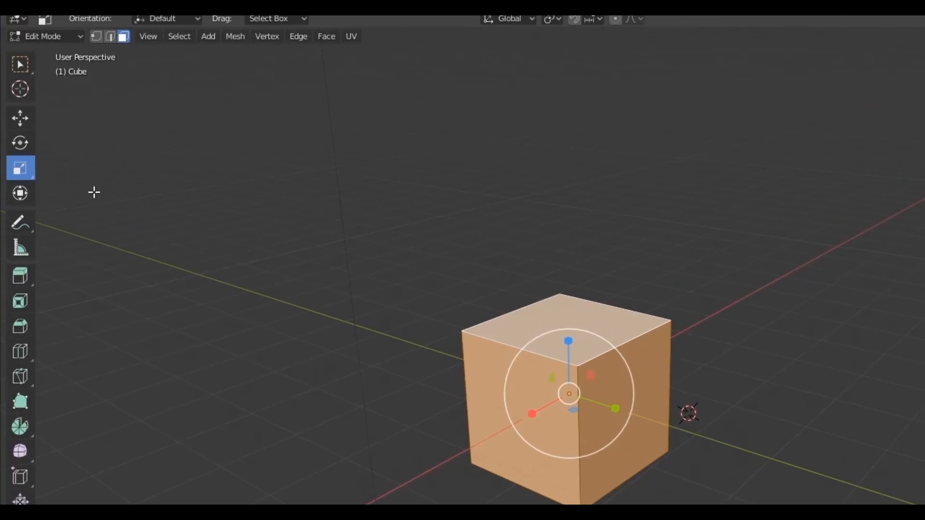
Switch from the Scale tool to the Scale Cage tool for the selected cube.
{"action": "left_click", "coordinate": [22, 170]}
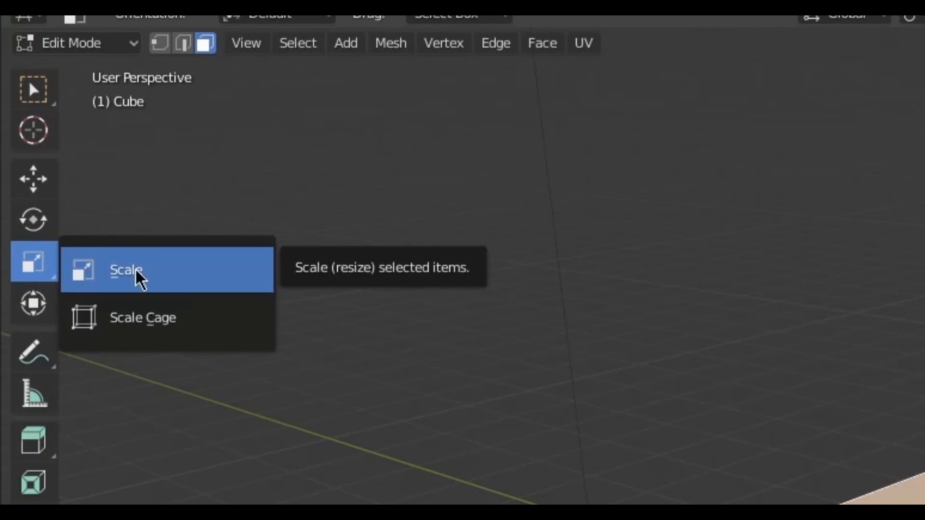
{"action": "left_click", "coordinate": [181, 322]}
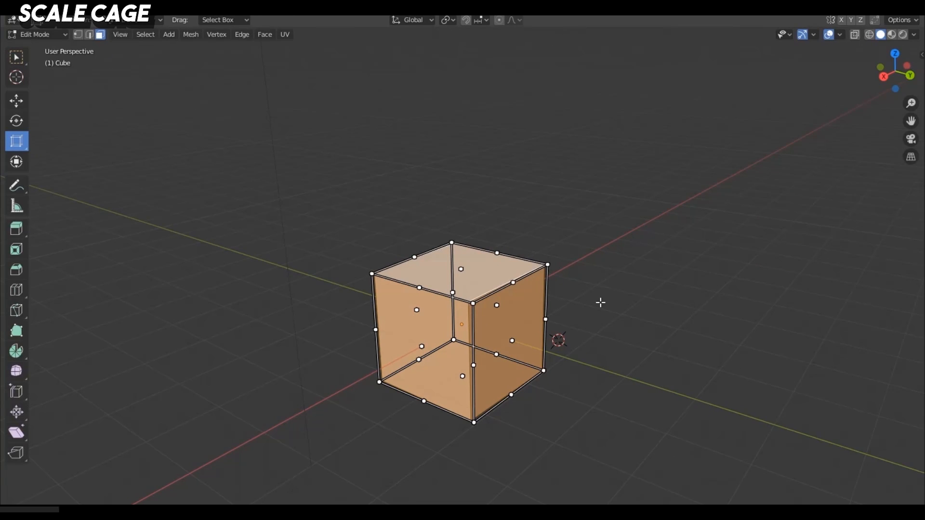
{"action": "middle_click_drag", "start_coordinate": [484, 322], "coordinate": [566, 197]}
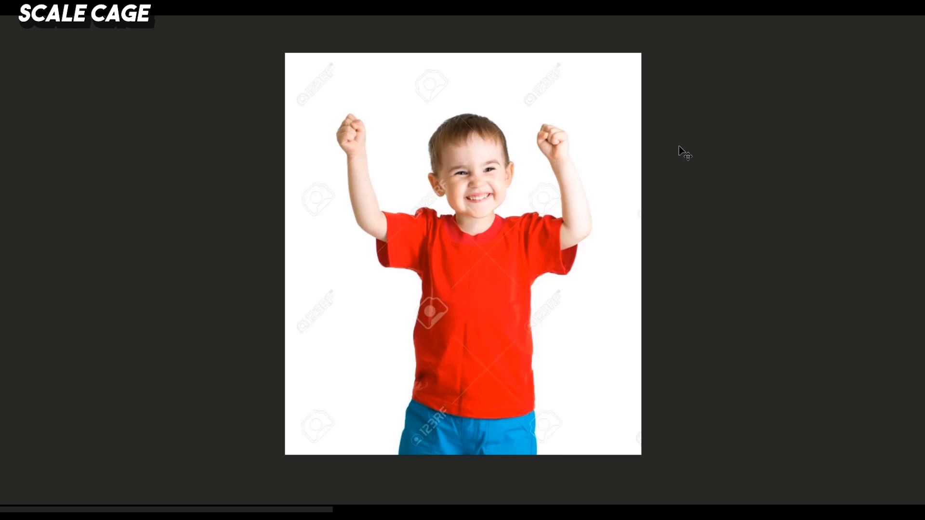
Switch to the image editor, start a free transform on the red-shirt child photo, and scale it inward from its upper-left corner.
{"action": "key", "text": "ctrl+t"}
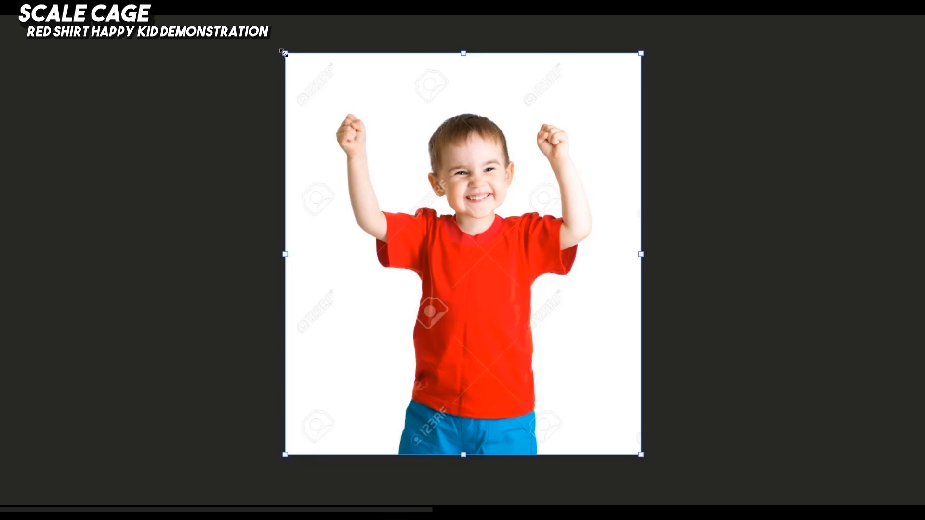
{"action": "left_click_drag", "start_coordinate": [284, 53], "coordinate": [419, 193]}
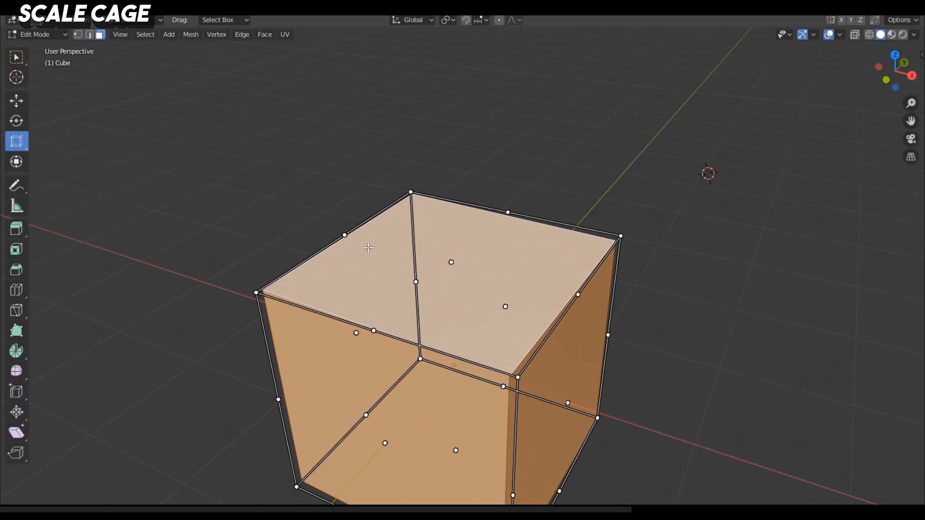
Back in Blender, try scaling the whole cube from a lower edge handle of the Scale Cage, cancelling the attempt.
{"action": "scroll", "coordinate": [383, 354], "scroll_direction": "up", "scroll_amount": 3}
{"action": "scroll", "coordinate": [567, 489], "scroll_direction": "down", "scroll_amount": 2}
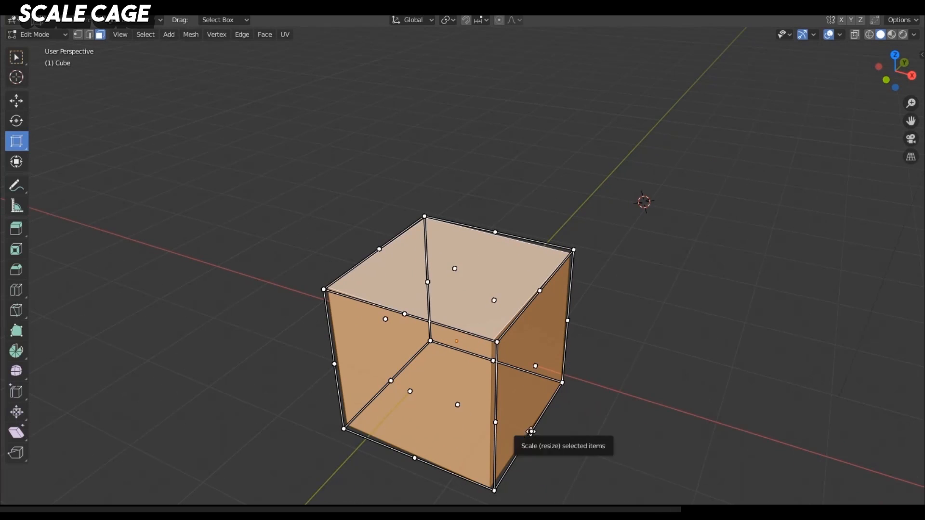
{"action": "left_click_drag", "start_coordinate": [532, 431], "coordinate": [476, 413]}
{"action": "right_click", "coordinate": [476, 413]}
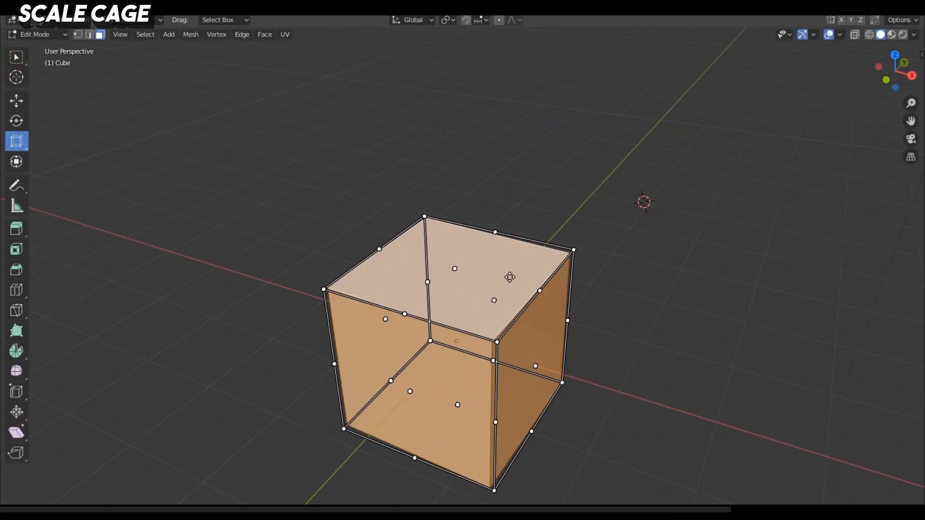
Try stretching only the top face outward at both Y ends with the Scale Cage, and undo both scalings.
{"action": "left_click", "coordinate": [511, 275]}
{"action": "middle_click_drag", "start_coordinate": [604, 307], "coordinate": [533, 302]}
{"action": "left_click_drag", "start_coordinate": [366, 283], "coordinate": [231, 296]}
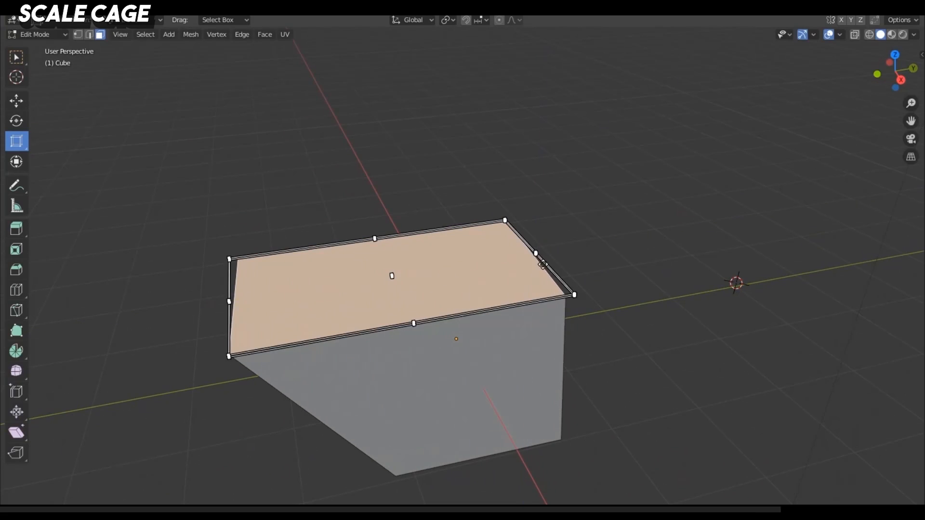
{"action": "left_click_drag", "start_coordinate": [542, 256], "coordinate": [634, 238]}
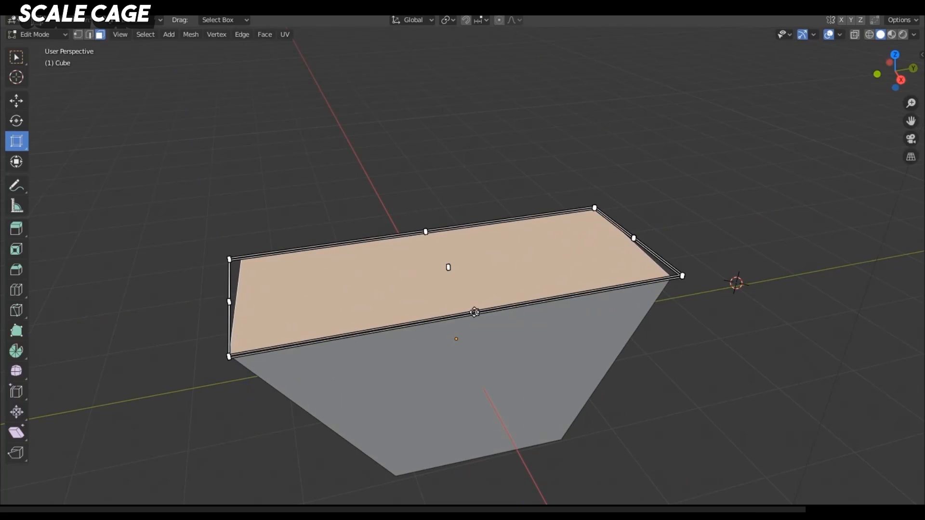
{"action": "middle_click_drag", "start_coordinate": [474, 313], "coordinate": [618, 212]}
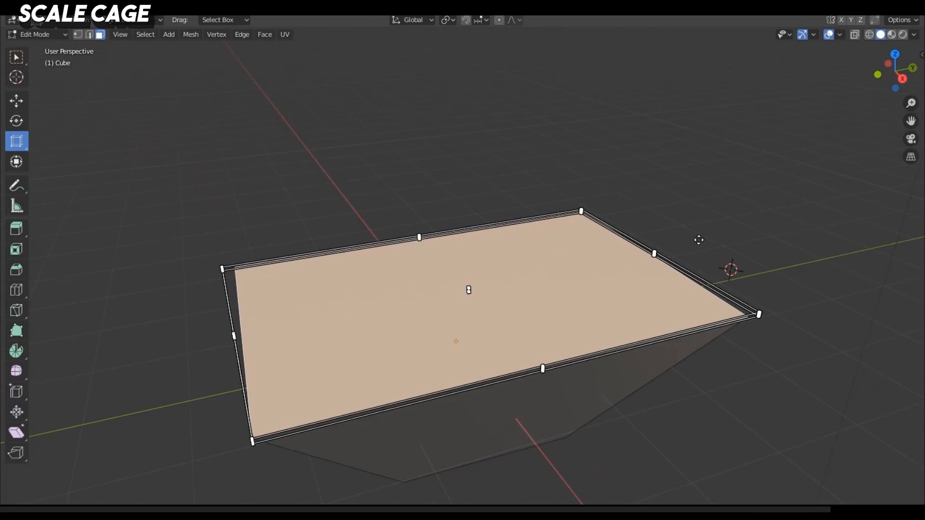
{"action": "key", "text": "ctrl+z"}
{"action": "key", "text": "ctrl+z"}
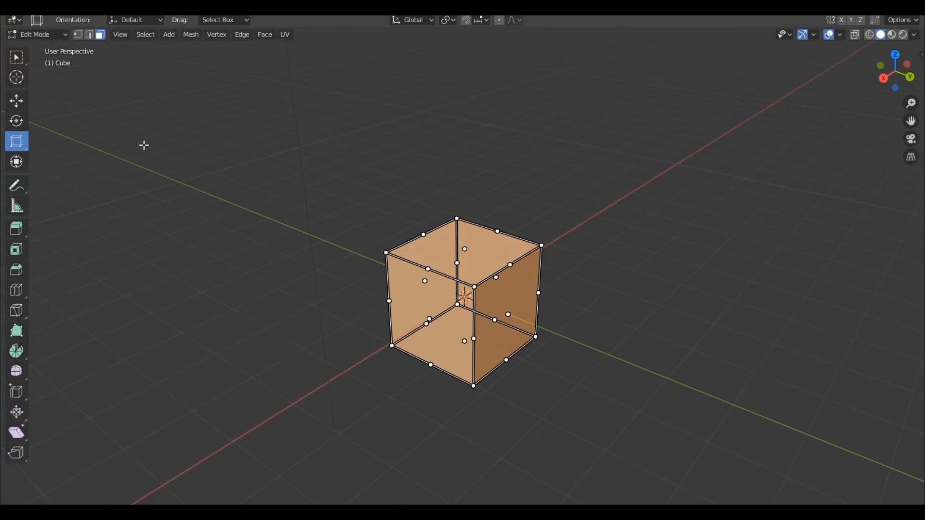
Activate the Transform tool and try moving, scaling and rotating the whole cube with its combined gizmo, cancelling each attempt.
{"action": "left_click", "coordinate": [25, 165]}
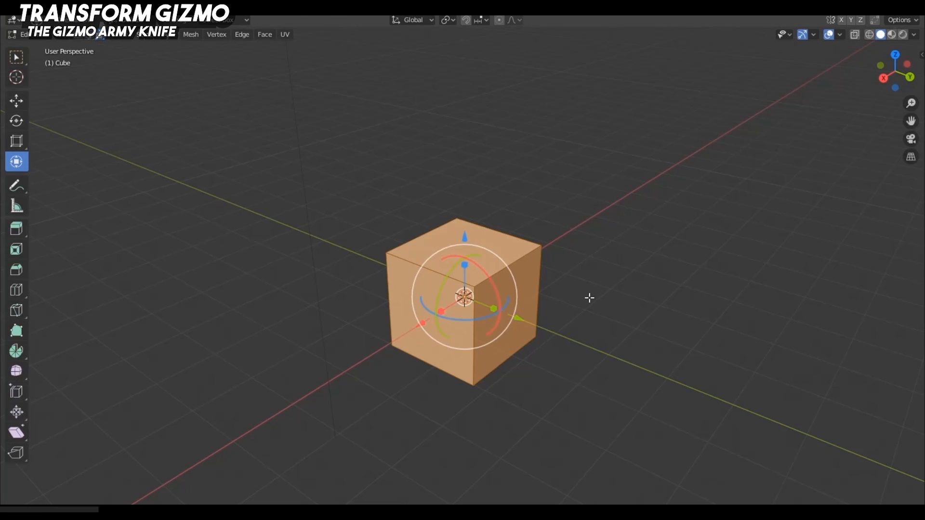
{"action": "left_click_drag", "start_coordinate": [518, 318], "coordinate": [601, 336]}
{"action": "key", "text": "Escape"}
{"action": "left_click_drag", "start_coordinate": [465, 265], "coordinate": [464, 235]}
{"action": "key", "text": "Escape"}
{"action": "mouse_move", "coordinate": [475, 271]}
{"action": "left_mouse_down"}
{"action": "mouse_move", "coordinate": [491, 304]}
{"action": "mouse_move", "coordinate": [484, 305]}
{"action": "mouse_move", "coordinate": [475, 271]}
{"action": "left_mouse_up"}
{"action": "key", "text": "Escape"}
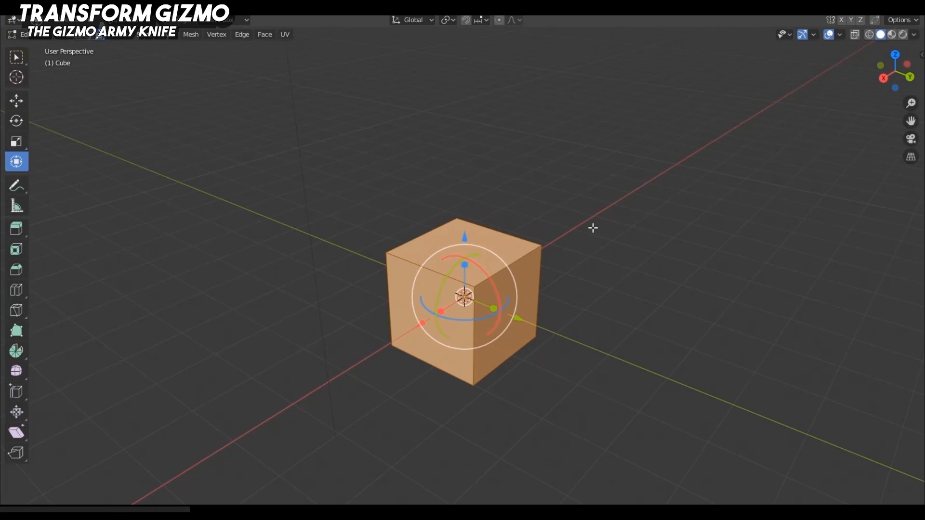
Compare the Move, Rotate and Scale gizmos with the combined Transform gizmo, finishing on the Transform tool.
{"action": "left_click", "coordinate": [16, 101]}
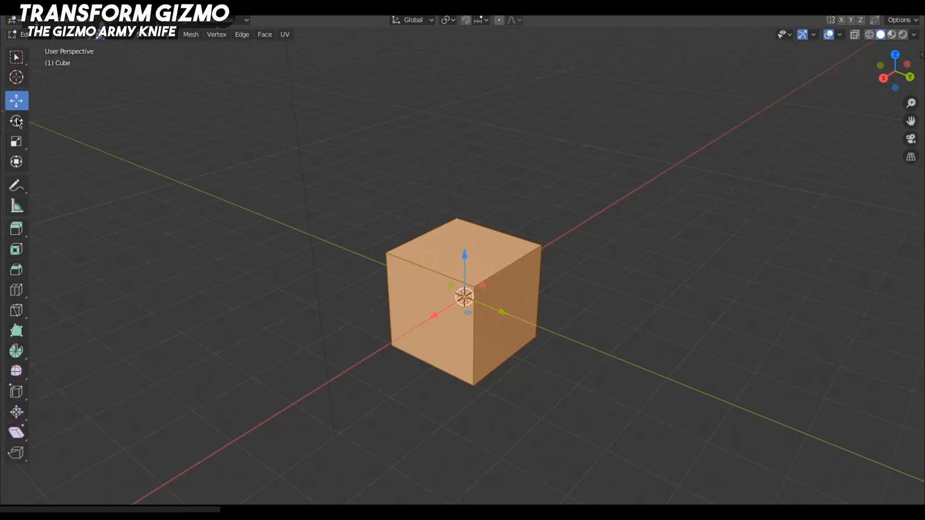
{"action": "left_click", "coordinate": [16, 122]}
{"action": "left_click", "coordinate": [17, 138]}
{"action": "left_click", "coordinate": [16, 101]}
{"action": "left_click", "coordinate": [17, 121]}
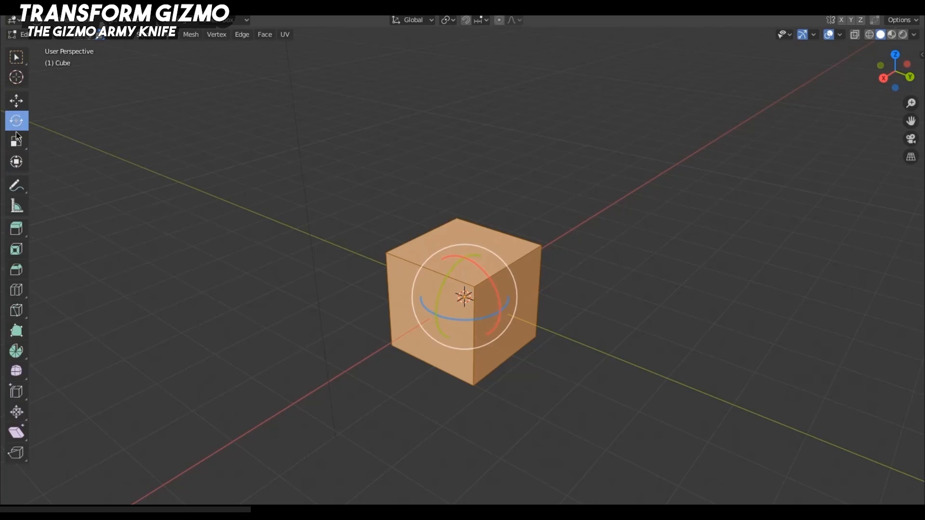
{"action": "left_click", "coordinate": [17, 141]}
{"action": "left_click", "coordinate": [16, 162]}
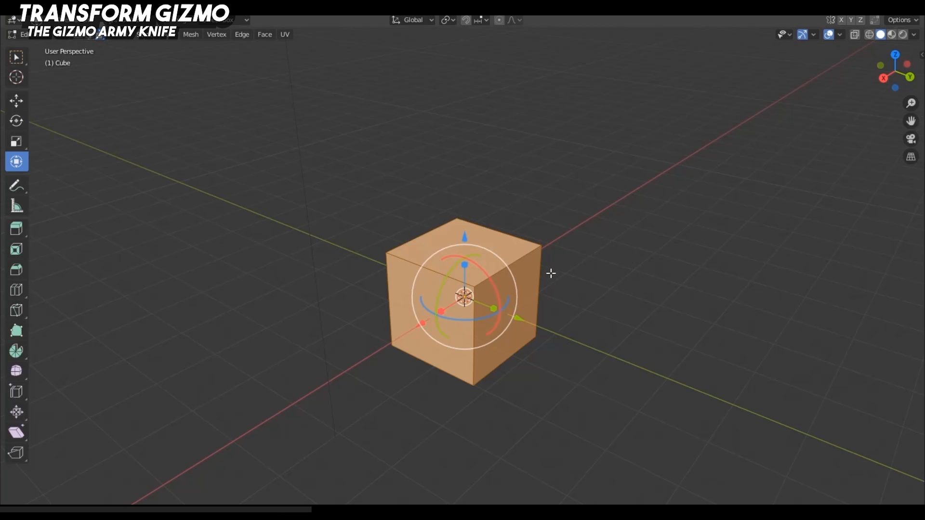
{"action": "middle_click_drag", "start_coordinate": [599, 320], "coordinate": [63, 123]}
{"action": "left_click", "coordinate": [19, 103]}
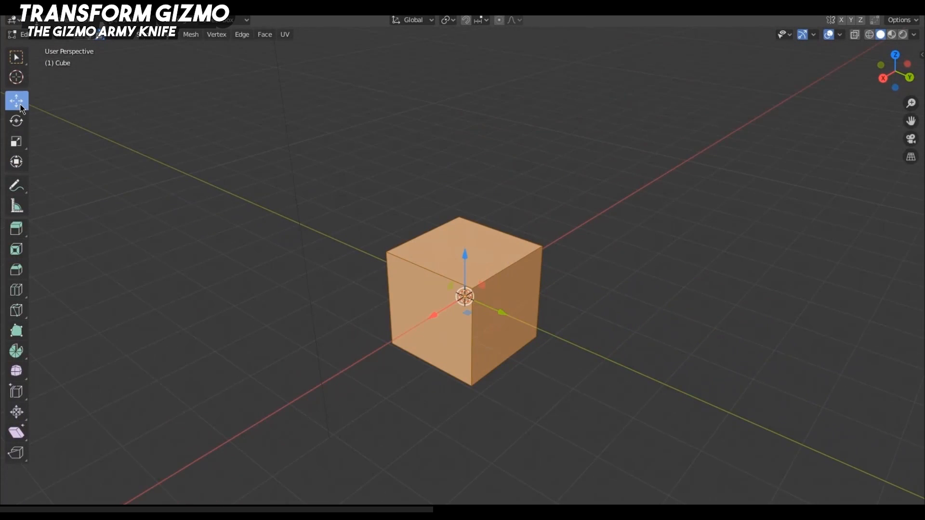
{"action": "left_click", "coordinate": [16, 121]}
{"action": "left_click", "coordinate": [15, 141]}
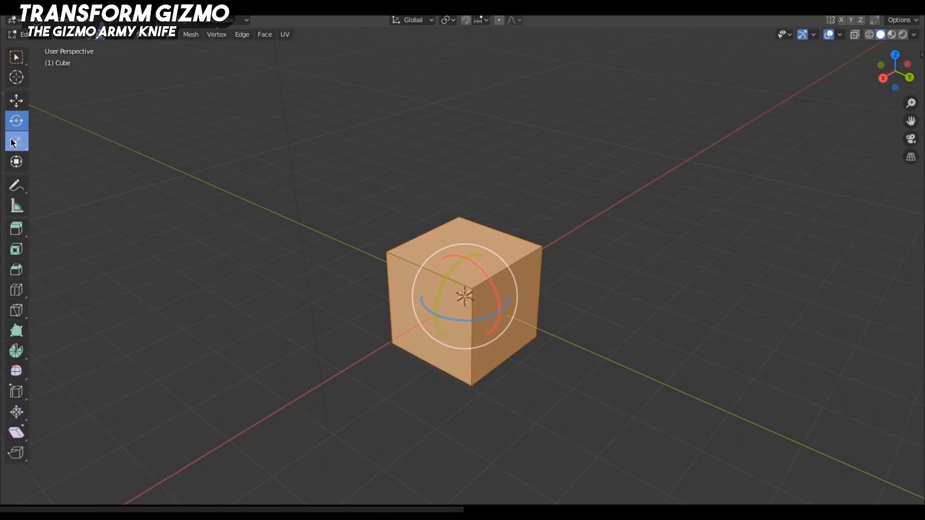
{"action": "left_click", "coordinate": [16, 162]}
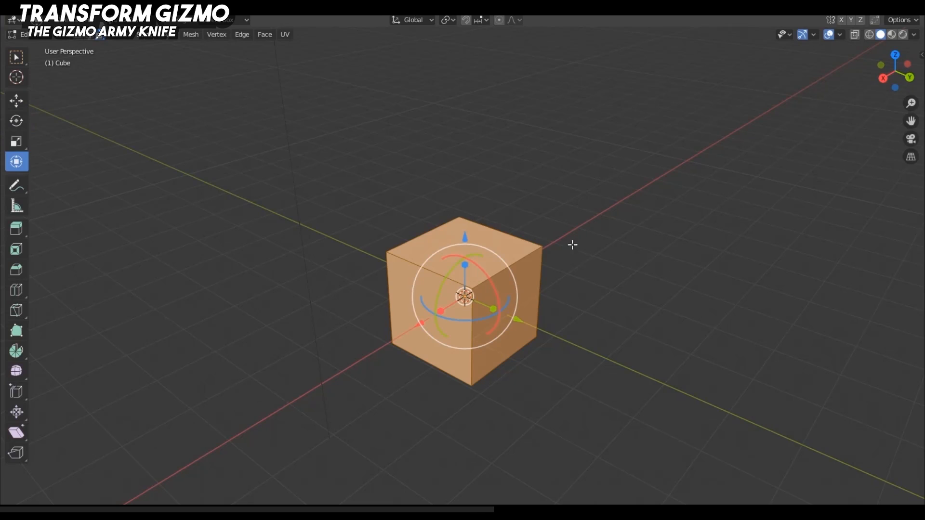
{"action": "scroll", "coordinate": [549, 260], "scroll_direction": "up", "scroll_amount": 2}
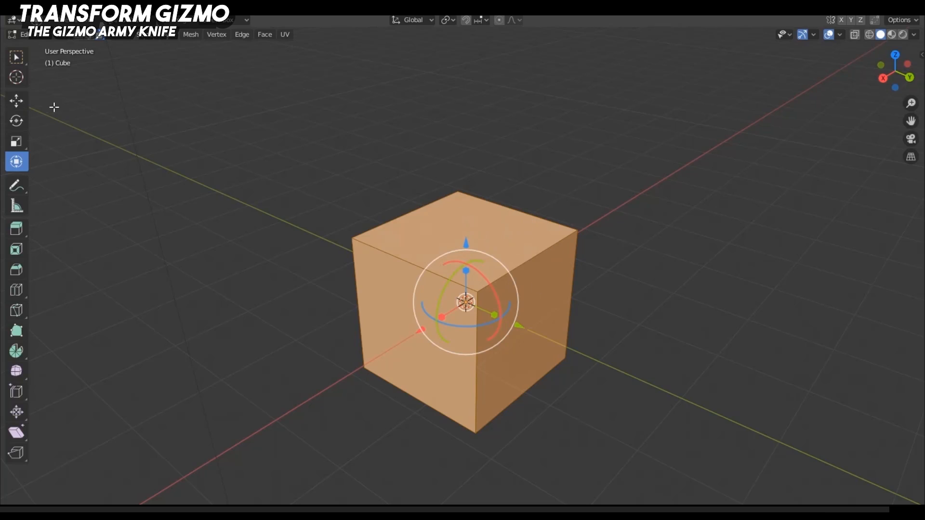
Activate the Move tool with only the top face selected, and try grabbing and scaling that face, cancelling both.
{"action": "left_click", "coordinate": [16, 100]}
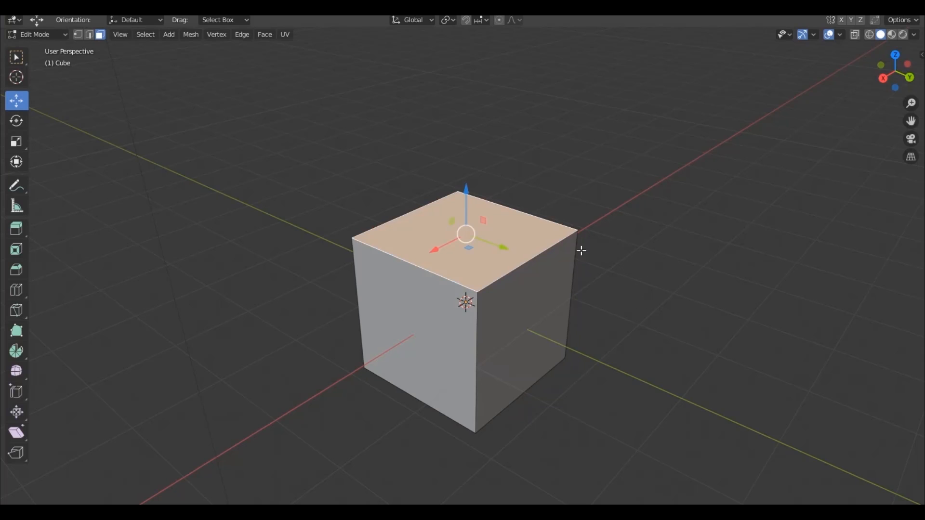
{"action": "key", "text": "g"}
{"action": "right_click", "coordinate": [482, 318]}
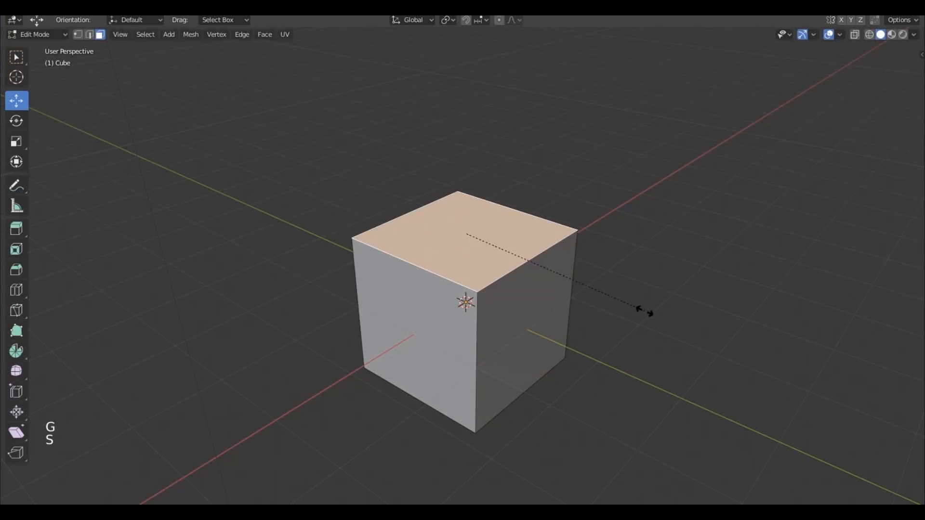
{"action": "key", "text": "s"}
{"action": "right_click", "coordinate": [723, 333]}
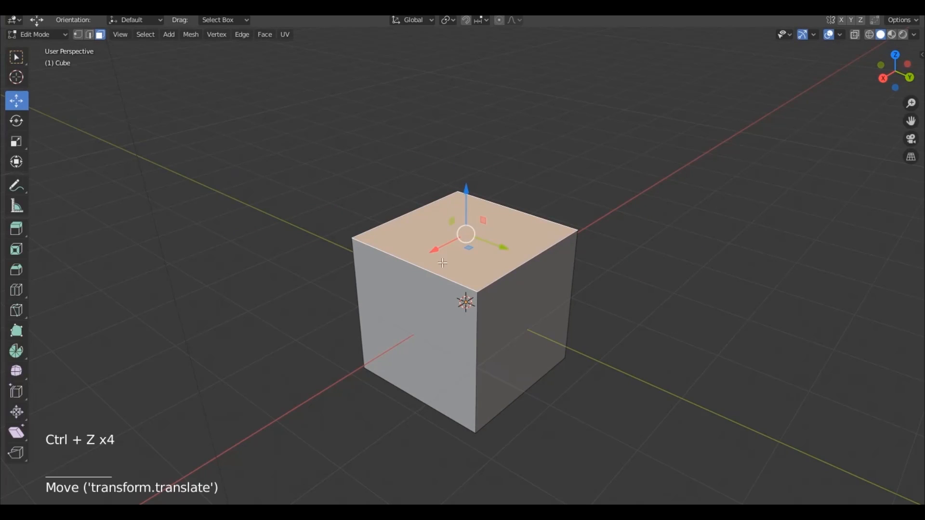
Try moving the cube's +Y side face outward and its top face upward with the Move gizmo, and undo the moves.
{"action": "right_click", "coordinate": [547, 296]}
{"action": "left_click_drag", "start_coordinate": [576, 341], "coordinate": [677, 381]}
{"action": "right_click", "coordinate": [541, 277]}
{"action": "left_click_drag", "start_coordinate": [540, 225], "coordinate": [569, 103]}
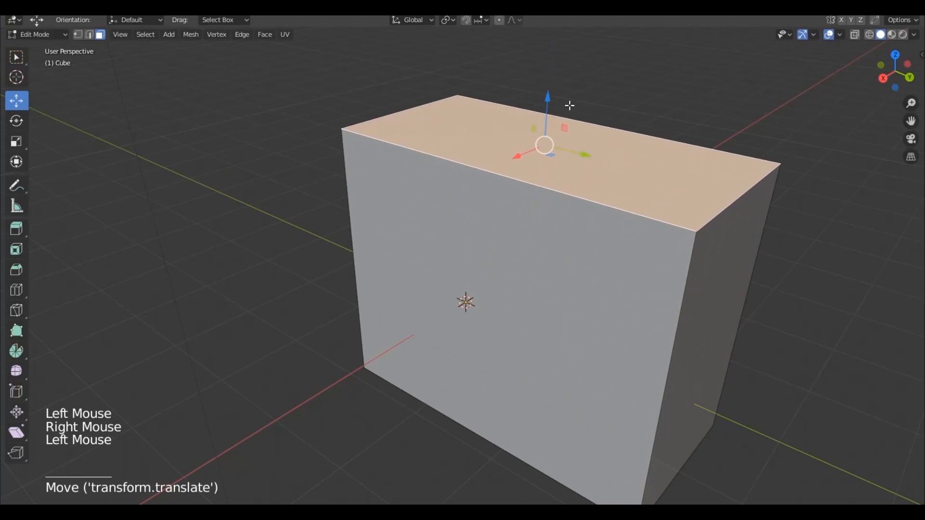
{"action": "key", "text": "ctrl+z"}
{"action": "key", "text": "ctrl+z"}
{"action": "key", "text": "ctrl+z"}
{"action": "key", "text": "ctrl+z"}
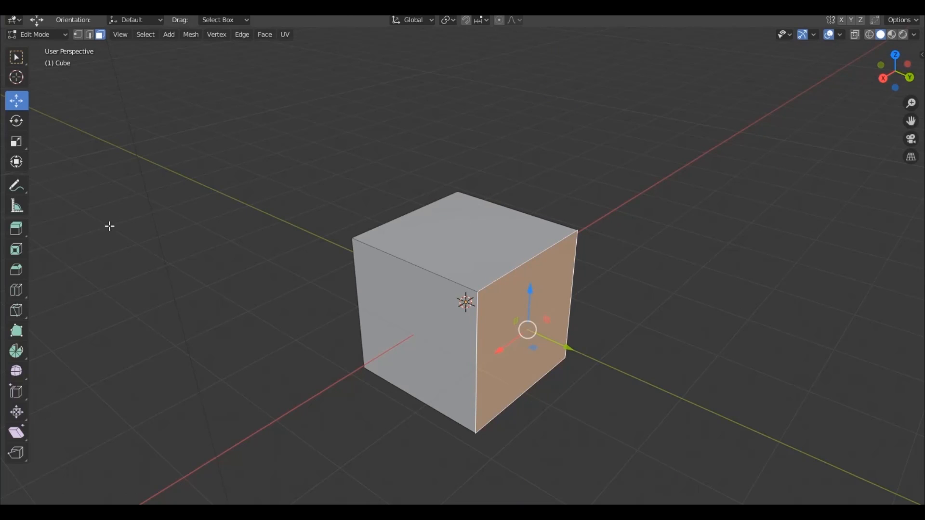
Extrude the cube's +Y side face outward along its normal with the Extrude Region tool.
{"action": "left_click", "coordinate": [19, 229]}
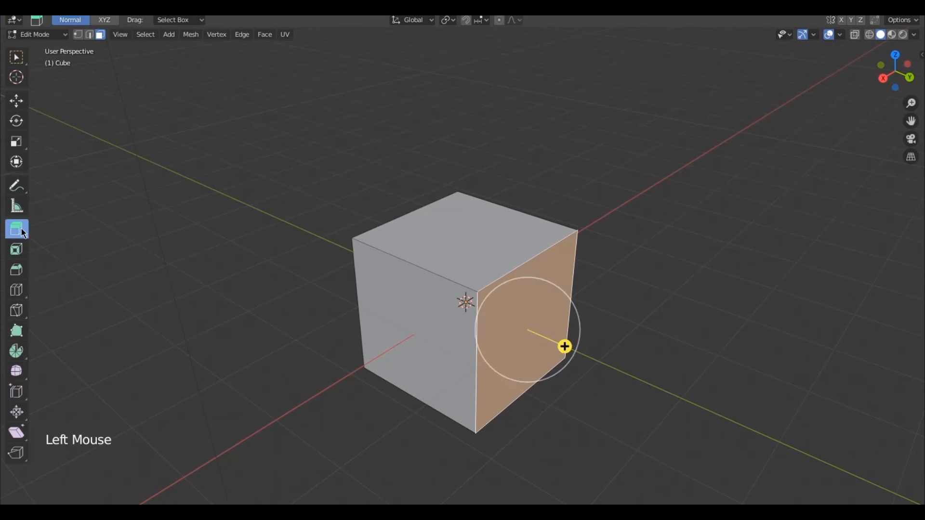
{"action": "left_click_drag", "start_coordinate": [564, 347], "coordinate": [717, 413]}
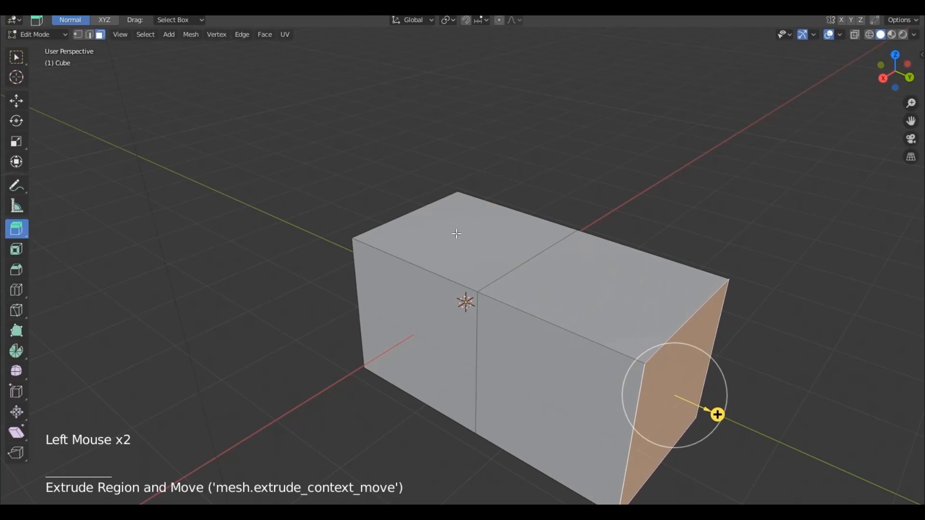
Place the 3D cursor on the original cube's top face and extrude that face upward with the Extrude Region gizmo.
{"action": "left_click", "coordinate": [456, 232]}
{"action": "right_click", "coordinate": [465, 205]}
{"action": "left_click_drag", "start_coordinate": [466, 194], "coordinate": [472, 86]}
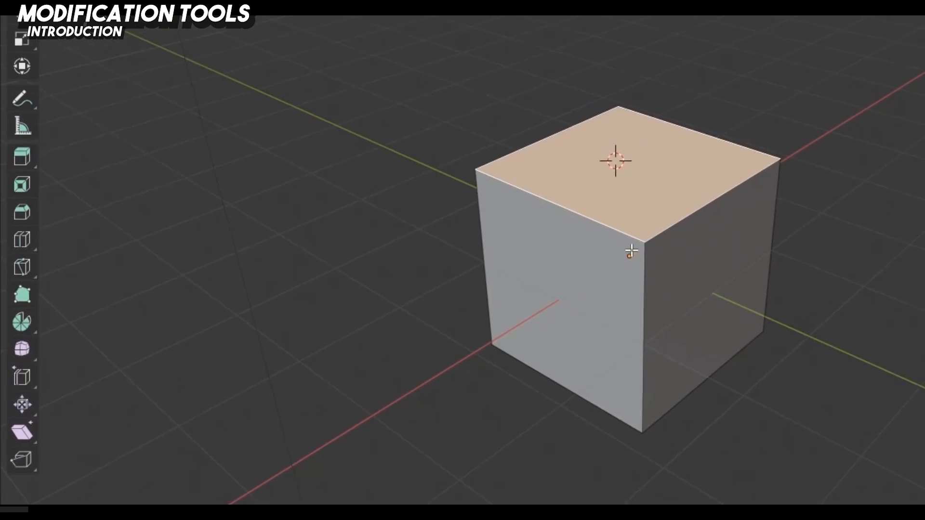
With the selection tool active, extrude the cube's +Y side face outward and its original top face upward using the Extrude command.
{"action": "right_click", "coordinate": [529, 289]}
{"action": "key", "text": "e"}
{"action": "left_click", "coordinate": [671, 368]}
{"action": "right_click", "coordinate": [438, 246]}
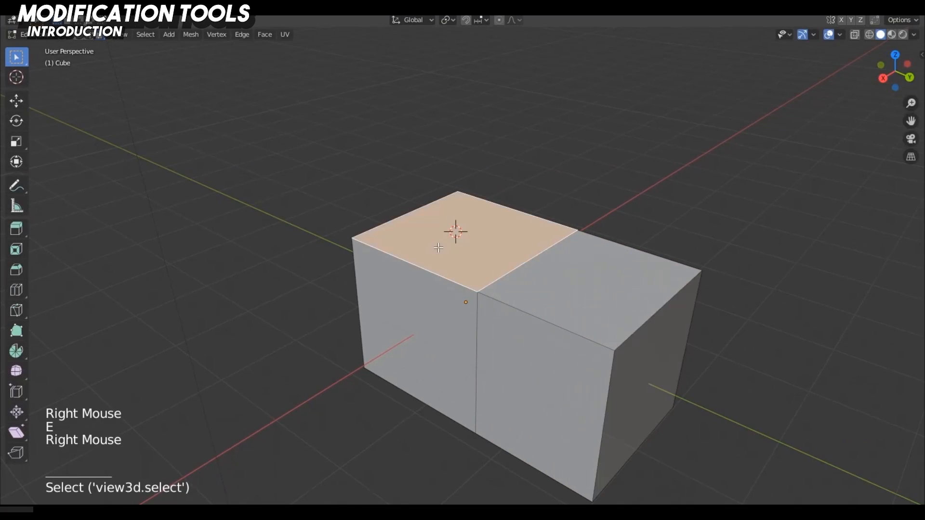
{"action": "key", "text": "e"}
{"action": "left_click", "coordinate": [453, 154]}
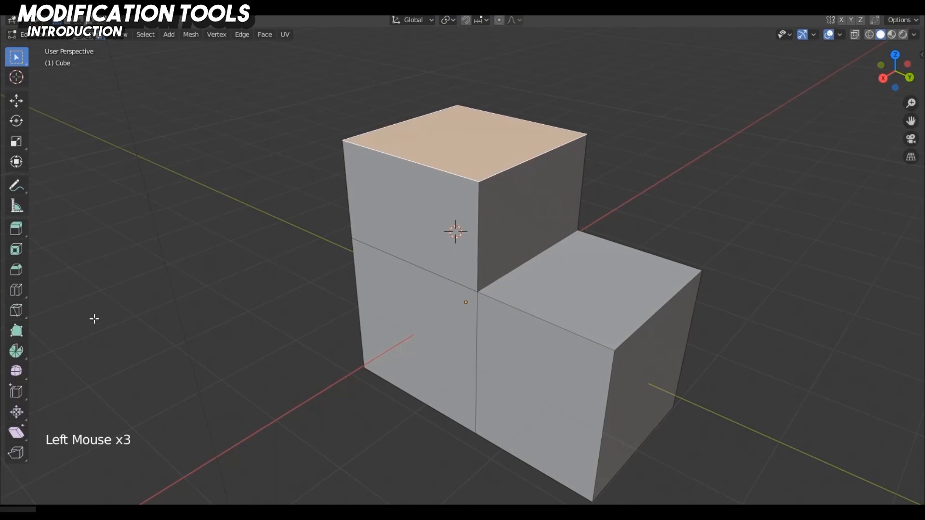
Activate the Smooth tool and try its gizmo on the block's +Y end face.
{"action": "left_click", "coordinate": [16, 370]}
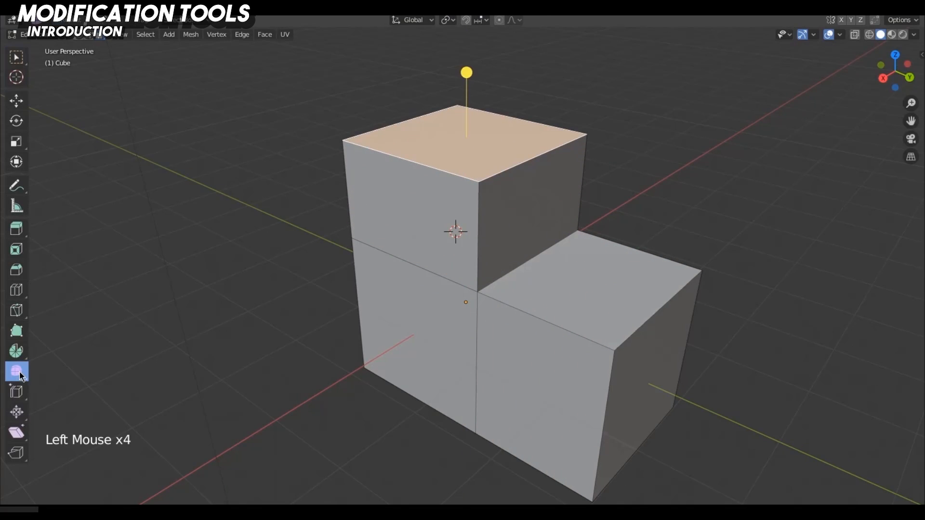
{"action": "right_click", "coordinate": [661, 362]}
{"action": "left_click_drag", "start_coordinate": [710, 412], "coordinate": [698, 374]}
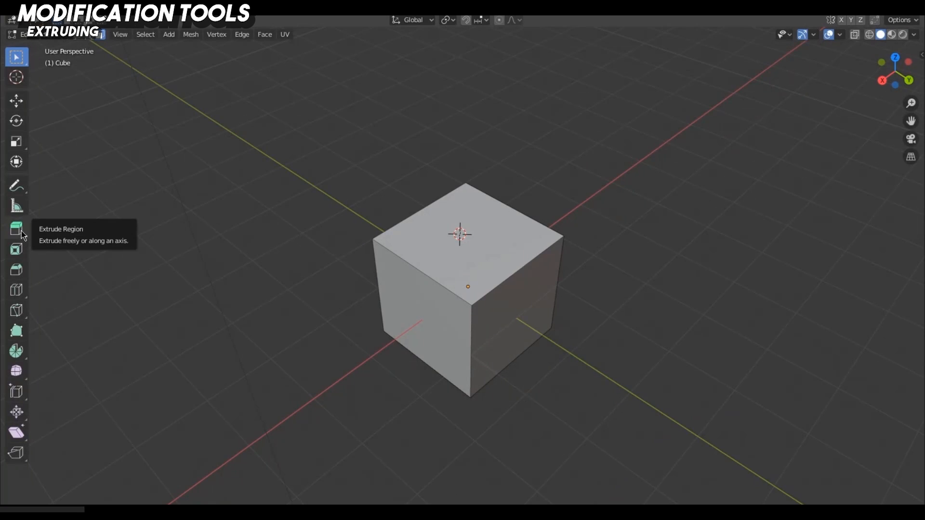
Activate the Extrude Region tool and extrude the plain cube's +Y side face outward.
{"action": "left_click", "coordinate": [21, 230]}
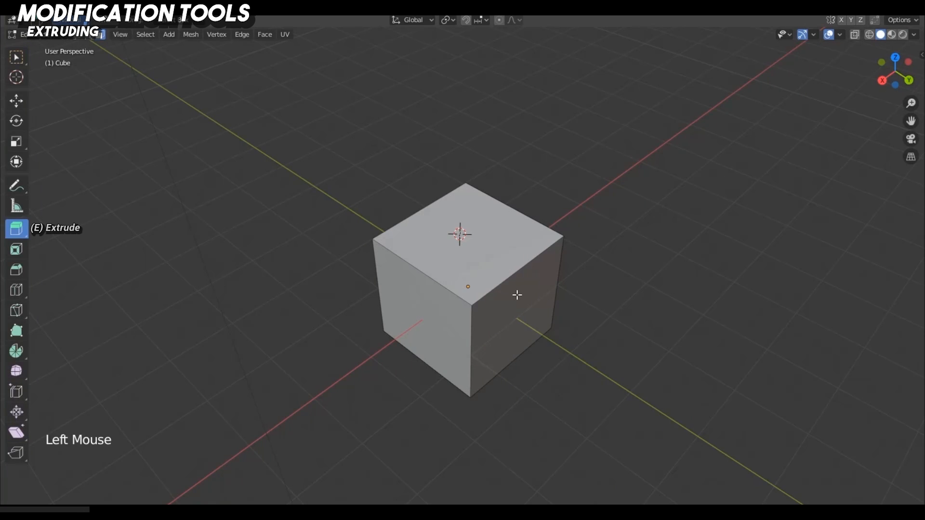
{"action": "right_click", "coordinate": [552, 340]}
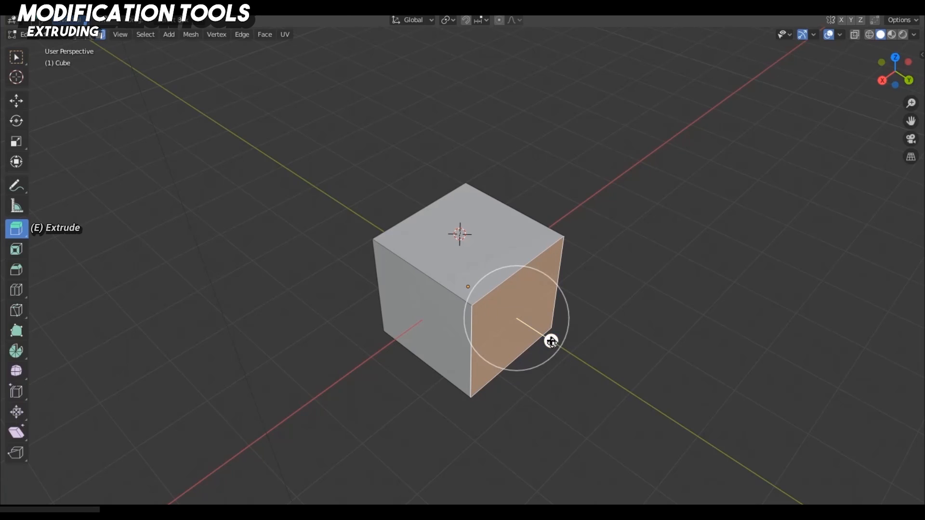
{"action": "left_click_drag", "start_coordinate": [551, 341], "coordinate": [650, 415]}
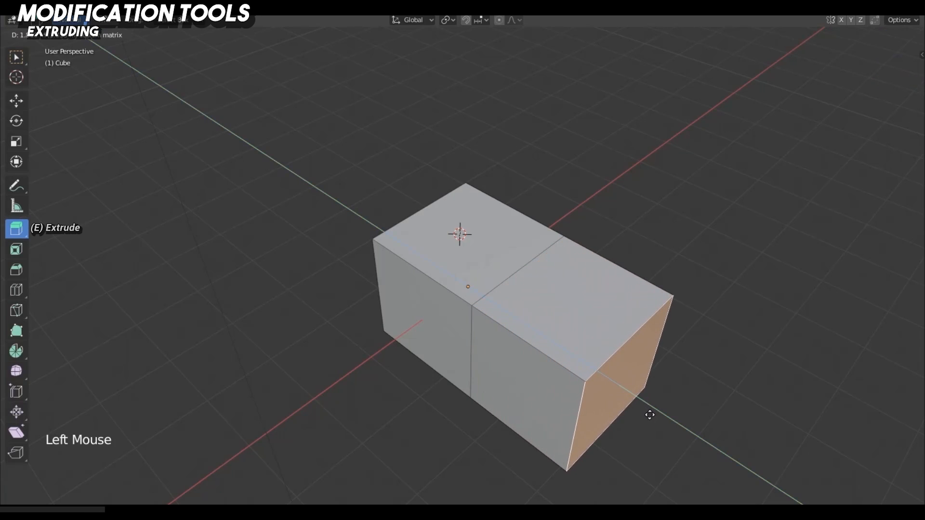
Extrude the original cube's top face upward and the raised block's -Y side face outward with Extrude Region.
{"action": "right_click", "coordinate": [469, 226]}
{"action": "left_click_drag", "start_coordinate": [468, 201], "coordinate": [491, 100]}
{"action": "middle_click_drag", "start_coordinate": [511, 251], "coordinate": [620, 218]}
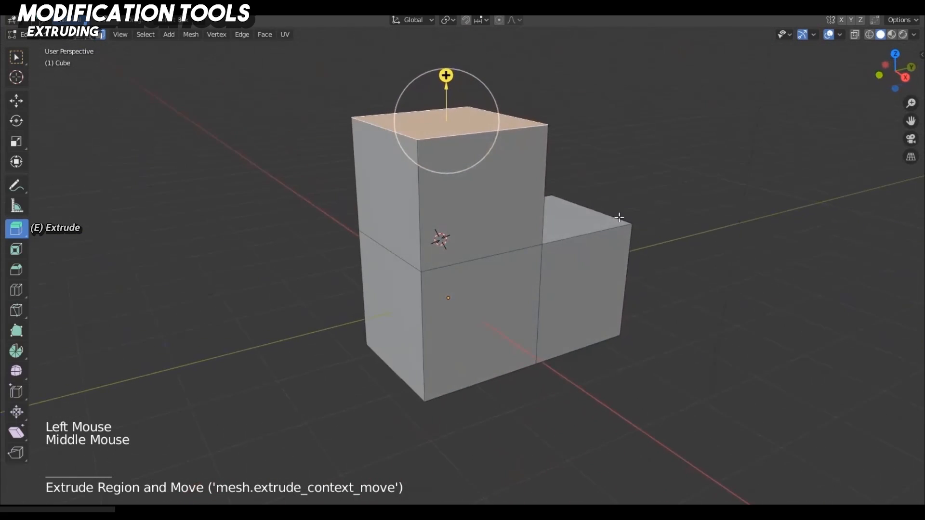
{"action": "right_click", "coordinate": [410, 201]}
{"action": "left_click_drag", "start_coordinate": [345, 196], "coordinate": [233, 221]}
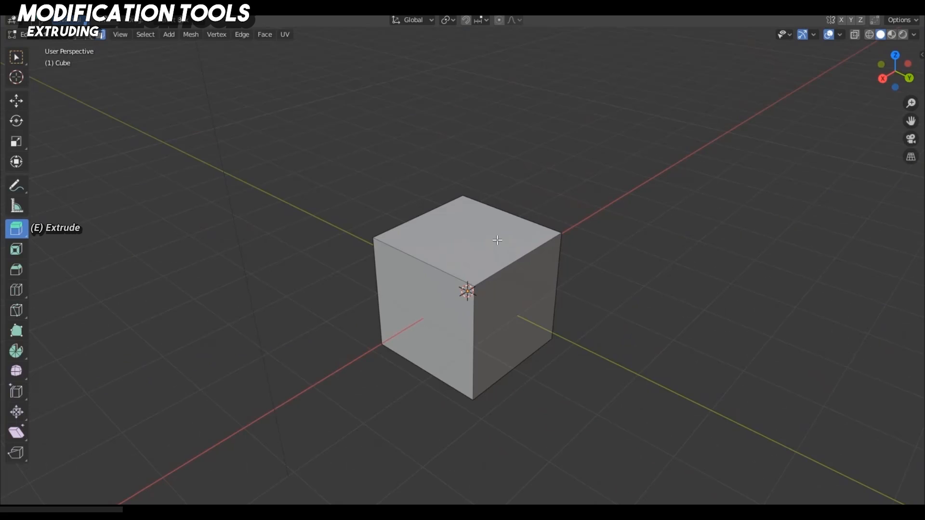
Select the cube's top and +Y side faces together and extrude them as one region along their average normal.
{"action": "right_click", "coordinate": [498, 240]}
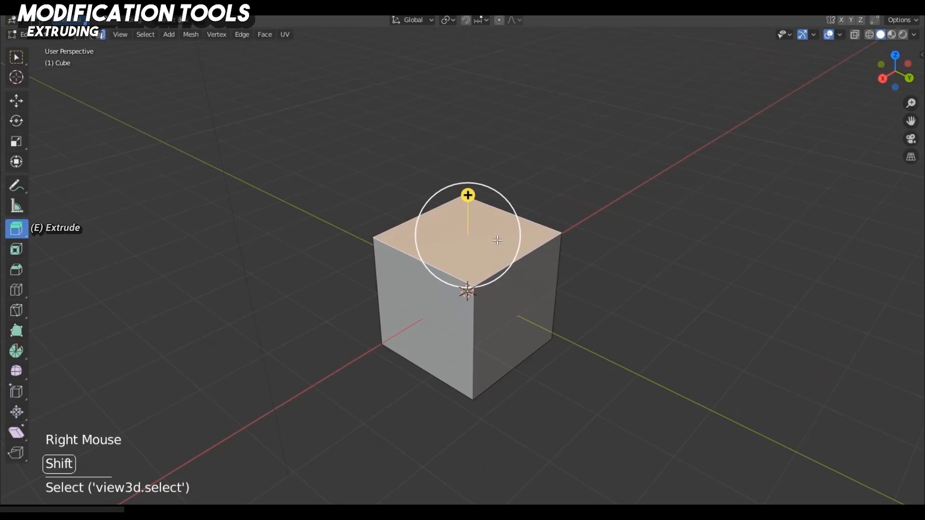
{"action": "right_click", "coordinate": [516, 285], "text": "shift"}
{"action": "middle_click_drag", "start_coordinate": [673, 287], "coordinate": [728, 273]}
{"action": "left_click_drag", "start_coordinate": [728, 272], "coordinate": [744, 227]}
{"action": "middle_click_drag", "start_coordinate": [744, 227], "coordinate": [732, 214]}
{"action": "middle_click_drag", "start_coordinate": [736, 214], "coordinate": [740, 220]}
Extrude the sloped face on the -Y side of the extruded region outward along its normal.
{"action": "right_click", "coordinate": [418, 202]}
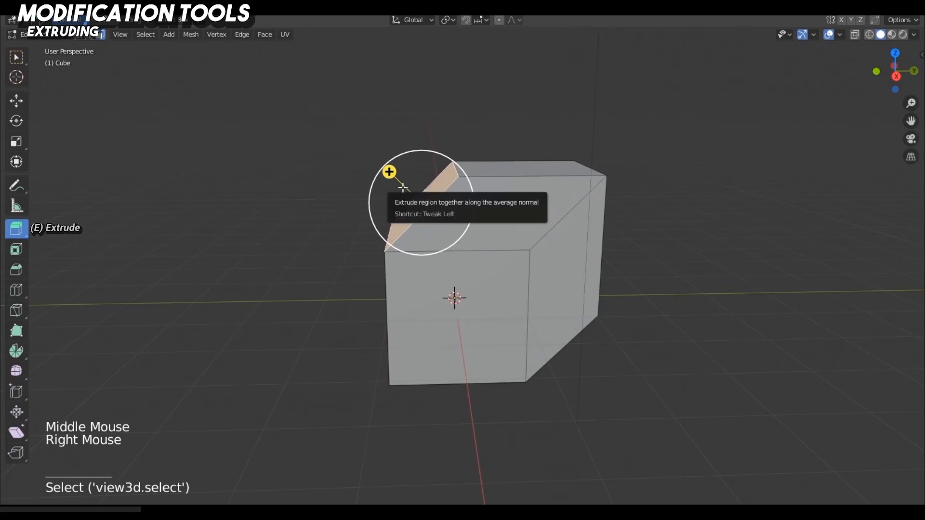
{"action": "left_click_drag", "start_coordinate": [389, 172], "coordinate": [295, 105]}
{"action": "middle_click_drag", "start_coordinate": [562, 146], "coordinate": [492, 160]}
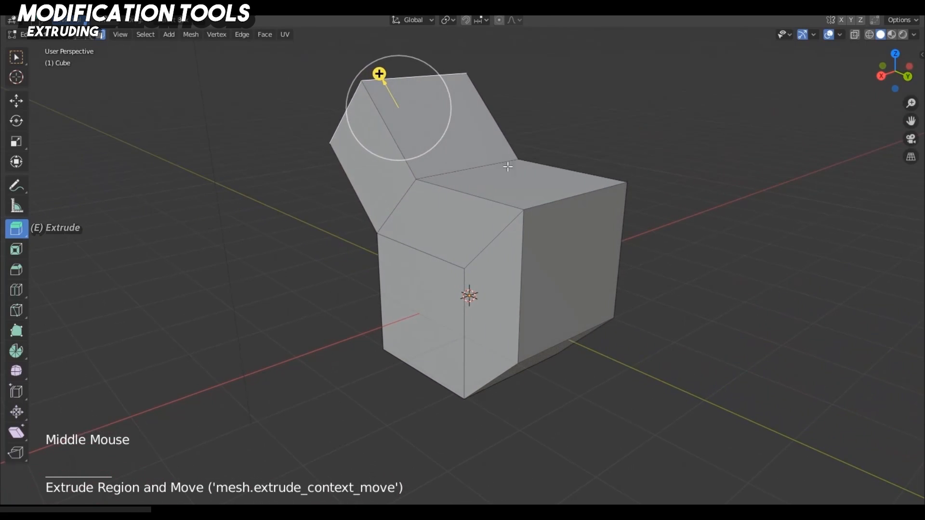
Try the Extrude Individual tool on the plain cube's top, +X and +Y faces, pulling each out along its own normal.
{"action": "left_click", "coordinate": [19, 231]}
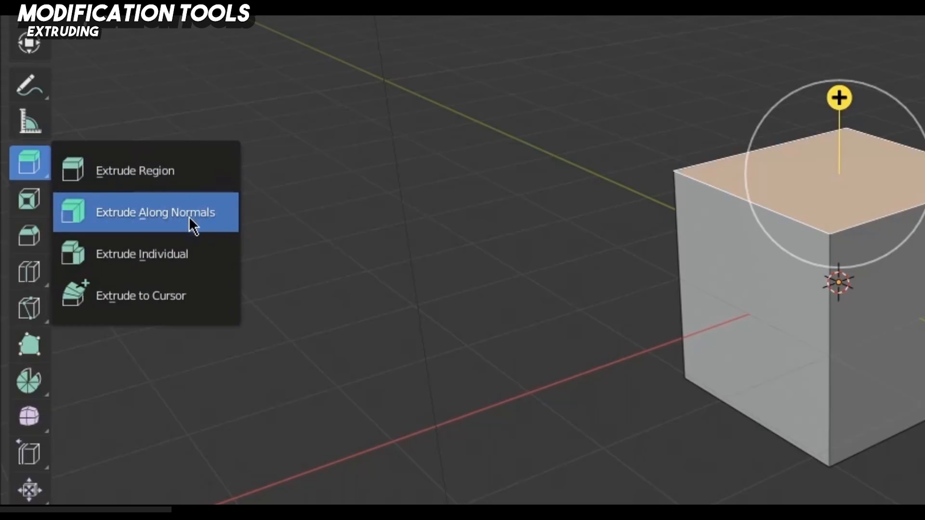
{"action": "left_click", "coordinate": [184, 256]}
{"action": "right_click", "coordinate": [748, 251], "text": "shift"}
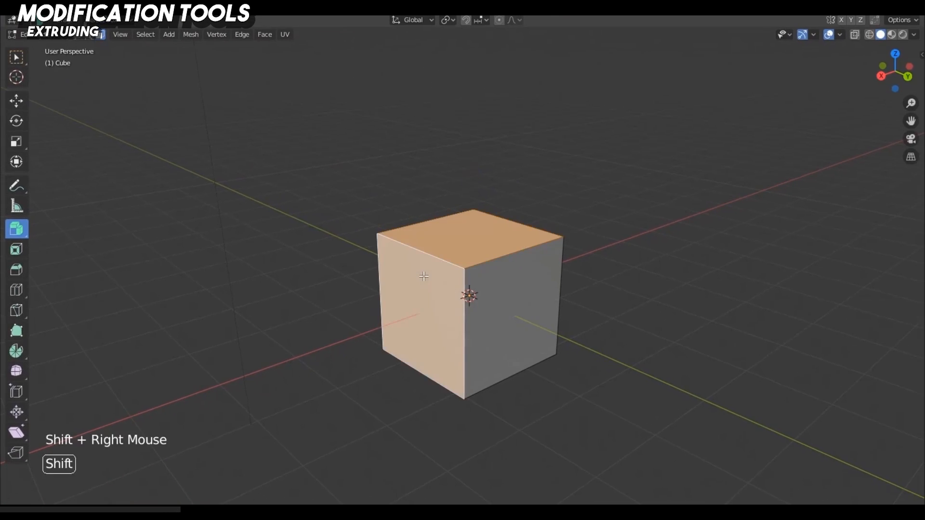
{"action": "right_click", "coordinate": [488, 290], "text": "shift"}
{"action": "middle_click_drag", "start_coordinate": [498, 289], "coordinate": [590, 289]}
{"action": "left_click_drag", "start_coordinate": [508, 265], "coordinate": [533, 226]}
{"action": "middle_click_drag", "start_coordinate": [532, 226], "coordinate": [631, 215]}
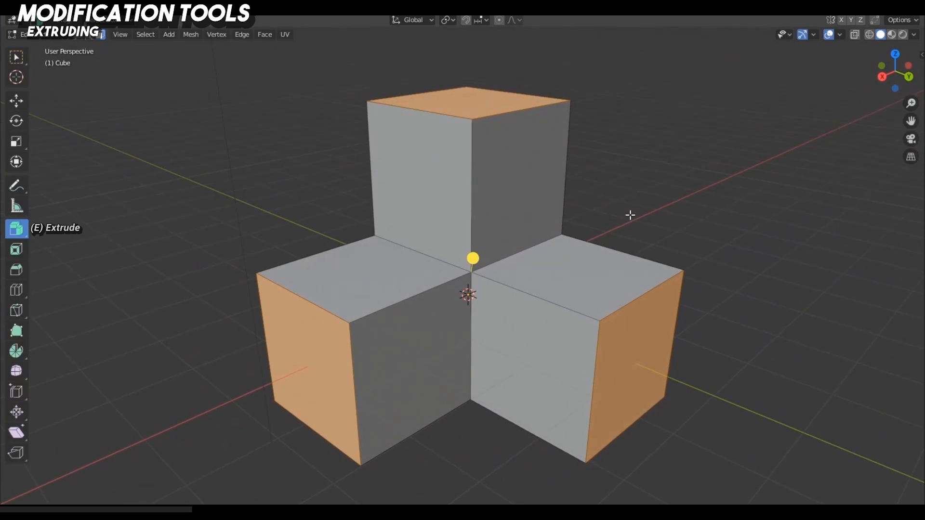
Undo the individual extrusion, try extruding the same three faces together with Extrude Region, and undo that as well.
{"action": "left_click_drag", "start_coordinate": [17, 228], "coordinate": [58, 233]}
{"action": "key", "text": "ctrl+z"}
{"action": "middle_click_drag", "start_coordinate": [616, 247], "coordinate": [605, 252]}
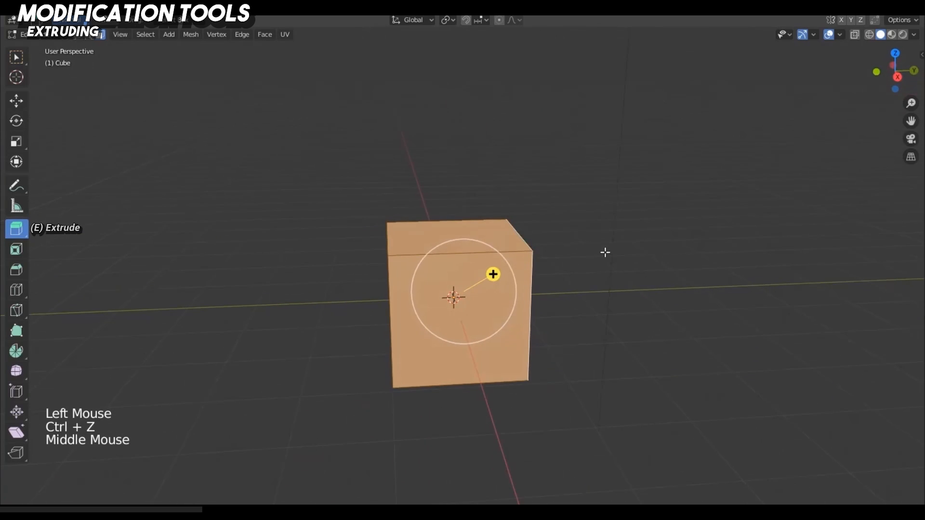
{"action": "left_click_drag", "start_coordinate": [507, 274], "coordinate": [587, 217]}
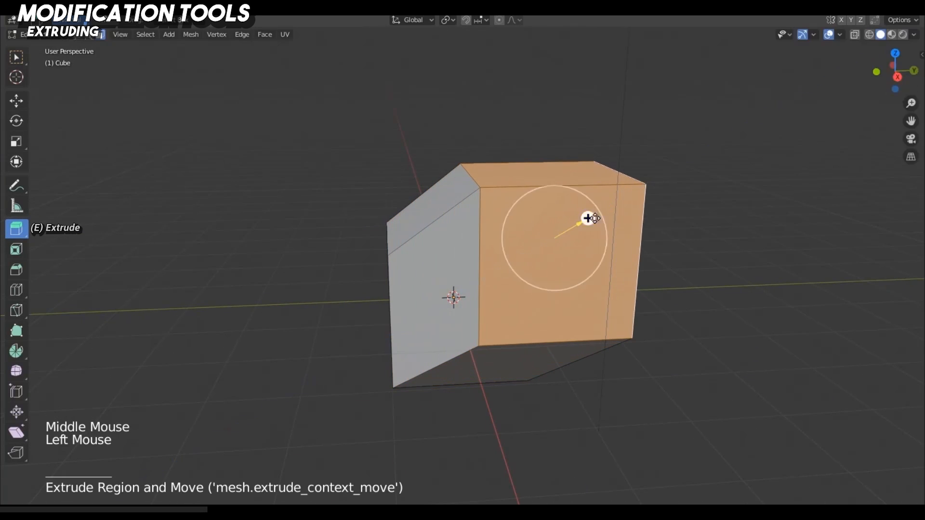
{"action": "middle_click_drag", "start_coordinate": [587, 217], "coordinate": [477, 250]}
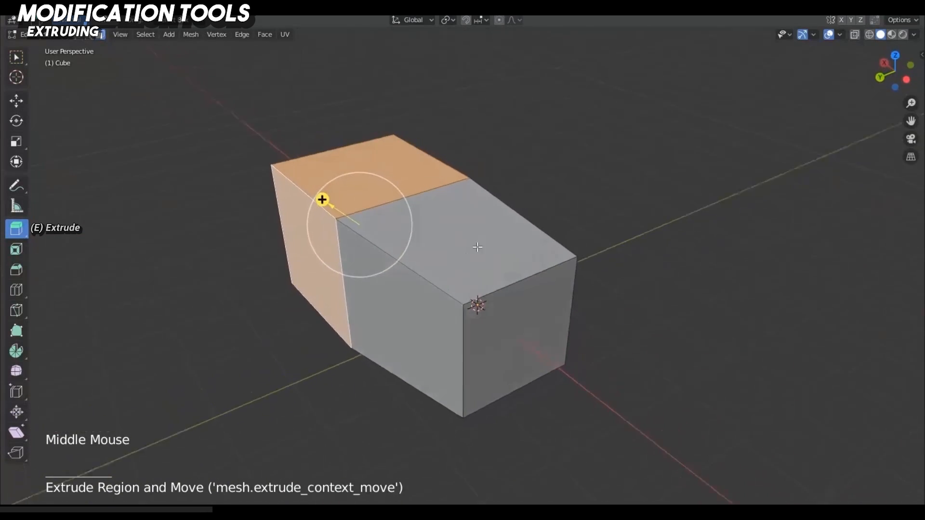
{"action": "key", "text": "ctrl+z"}
Select only the cube's top face and extrude it upward to form a tall block.
{"action": "right_click", "coordinate": [495, 249]}
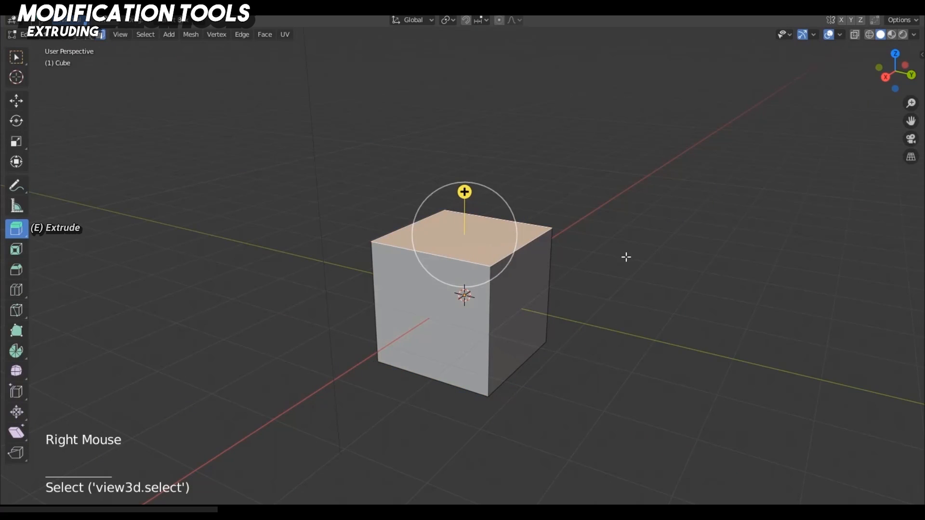
{"action": "left_click_drag", "start_coordinate": [464, 202], "coordinate": [479, 92]}
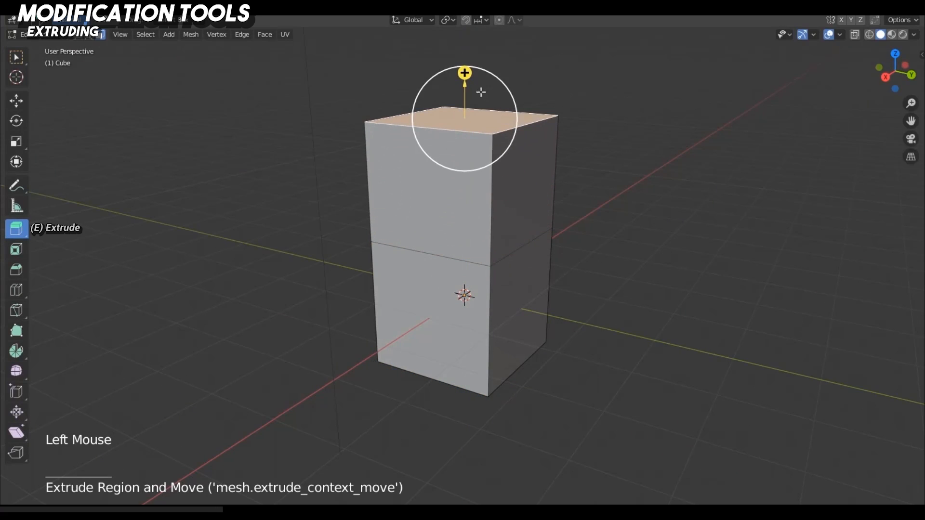
{"action": "middle_click_drag", "start_coordinate": [480, 92], "coordinate": [363, 223]}
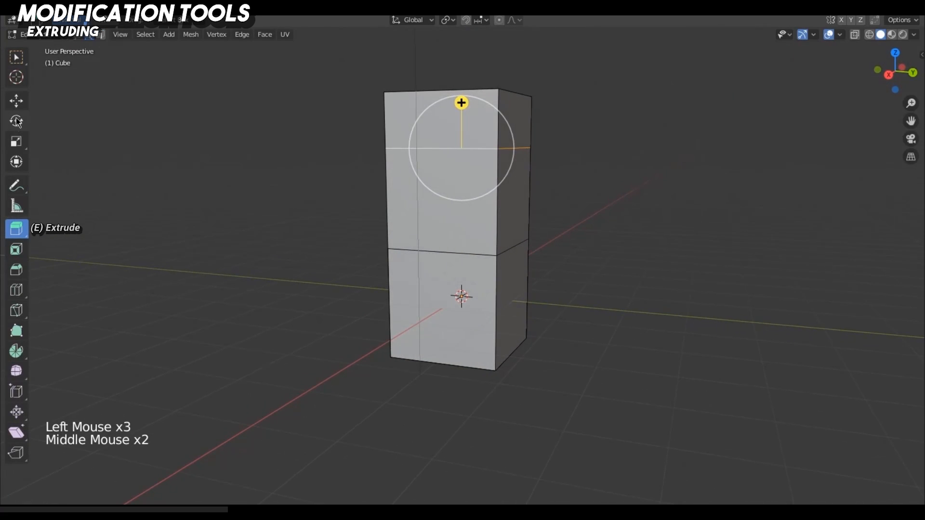
Activate the Scale tool and try scaling the selected edge loop around the upper part of the tall block.
{"action": "left_click", "coordinate": [15, 143]}
{"action": "middle_click_drag", "start_coordinate": [16, 144], "coordinate": [535, 208]}
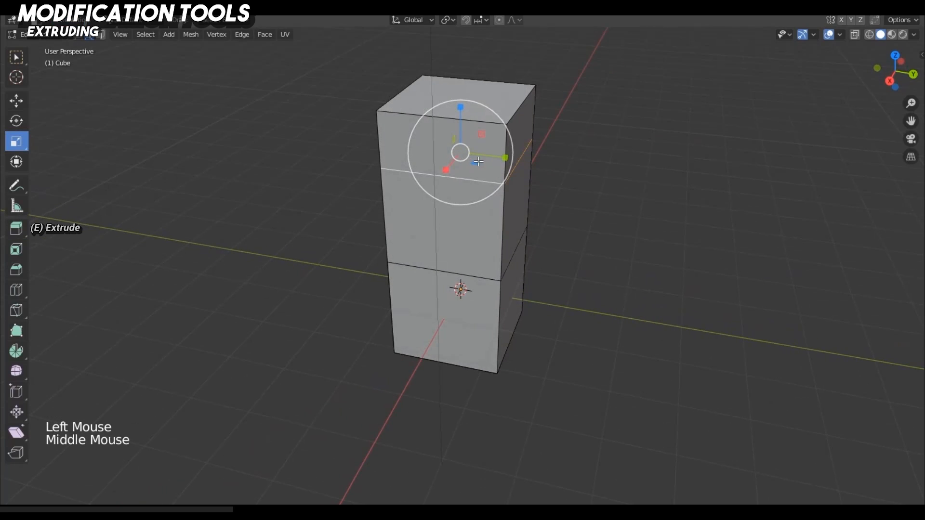
{"action": "left_click_drag", "start_coordinate": [461, 152], "coordinate": [481, 161]}
Undo the loop scaling, the added edge loop and the top face extrusion, back to the plain cube.
{"action": "key", "text": "ctrl+z"}
{"action": "key", "text": "ctrl+z"}
{"action": "key", "text": "ctrl+z"}
{"action": "key", "text": "ctrl+z"}
{"action": "key", "text": "ctrl+z"}
{"action": "key", "text": "ctrl+z"}
{"action": "key", "text": "ctrl+z"}
{"action": "key", "text": "ctrl+z"}
{"action": "key", "text": "ctrl+z"}
{"action": "key", "text": "ctrl+z"}
{"action": "key", "text": "ctrl+z"}
{"action": "key", "text": "ctrl+z"}
{"action": "middle_click_drag", "start_coordinate": [481, 161], "coordinate": [569, 302]}
{"action": "scroll", "coordinate": [568, 302], "scroll_direction": "up", "scroll_amount": 2}
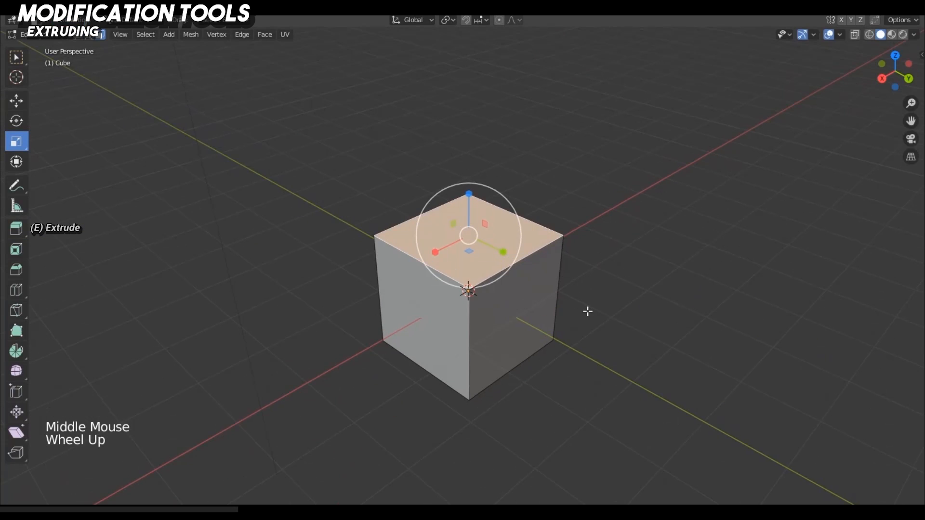
Activate the Inset Faces tool and inset the cube's top face to leave a smaller central face.
{"action": "left_click", "coordinate": [16, 228]}
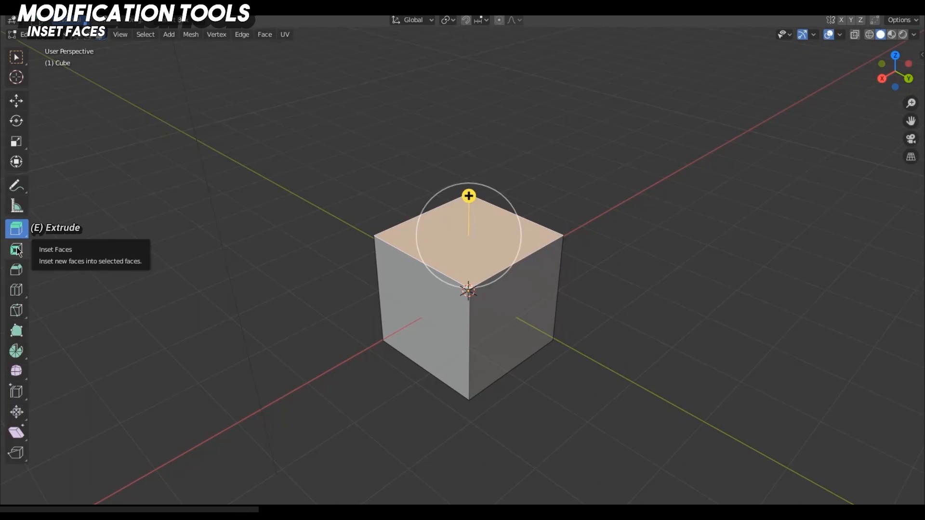
{"action": "double_click", "coordinate": [24, 249]}
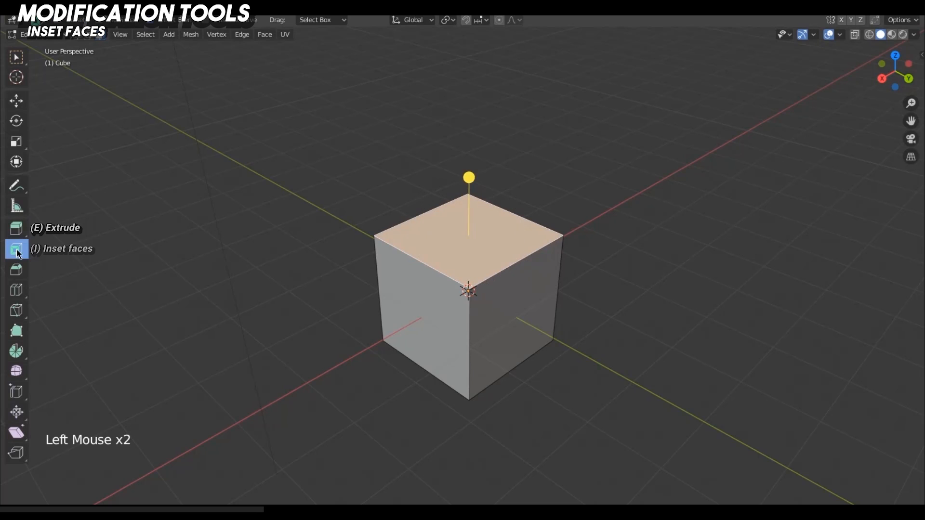
{"action": "middle_click_drag", "start_coordinate": [466, 236], "coordinate": [499, 237]}
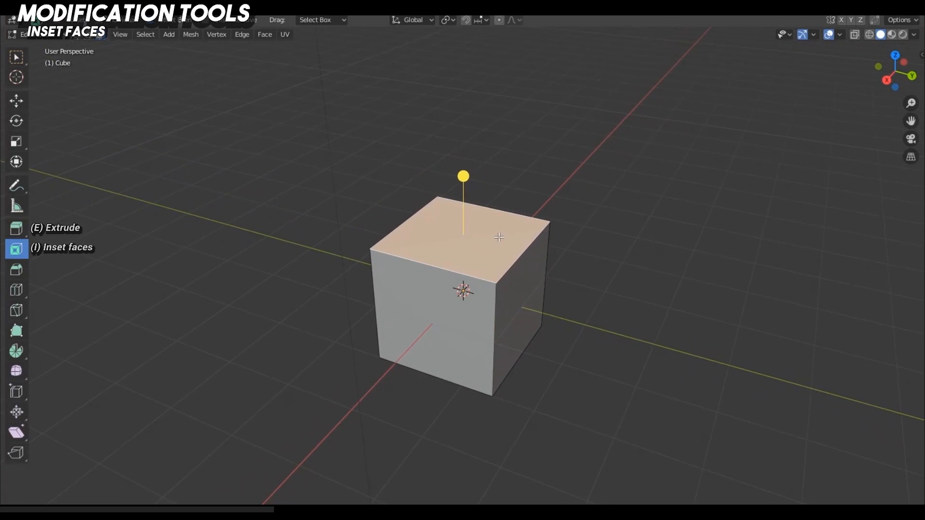
{"action": "left_click_drag", "start_coordinate": [463, 176], "coordinate": [471, 204]}
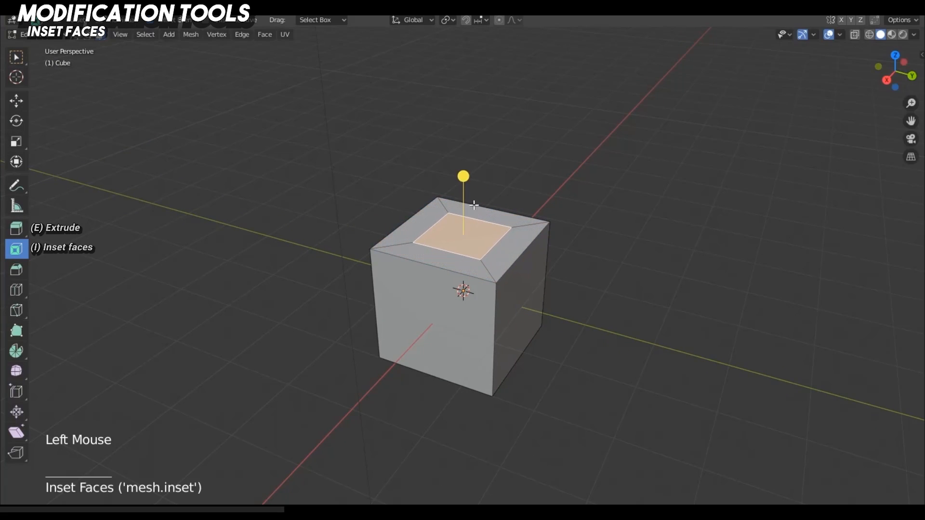
{"action": "middle_click_drag", "start_coordinate": [471, 204], "coordinate": [290, 261]}
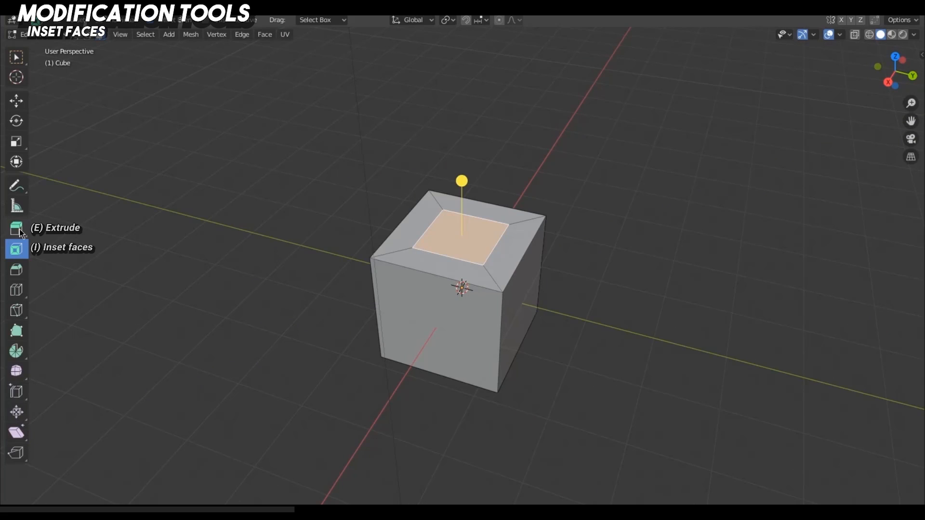
Extrude the inset central face down into the cube with the Extrude Region tool to form a square recess.
{"action": "left_click", "coordinate": [19, 229]}
{"action": "left_click_drag", "start_coordinate": [462, 198], "coordinate": [460, 238]}
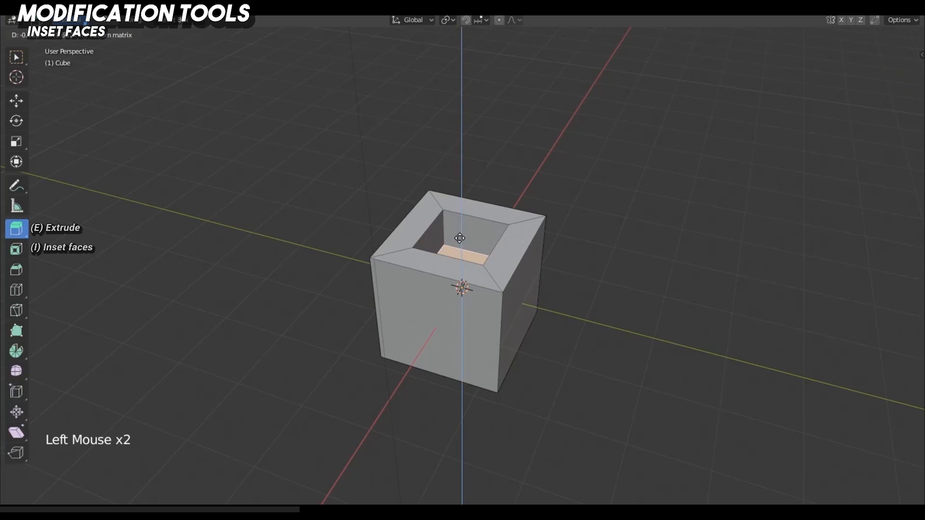
{"action": "middle_click_drag", "start_coordinate": [609, 242], "coordinate": [562, 254]}
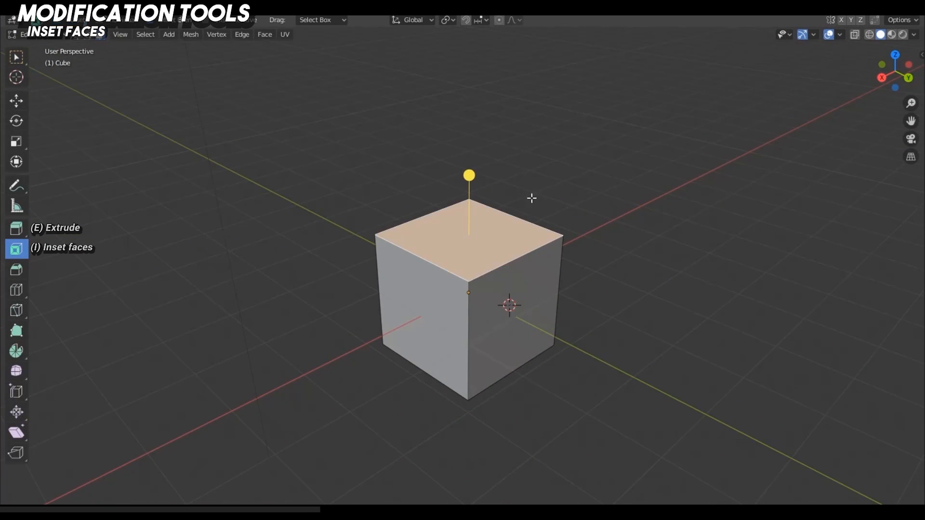
Try the Inset Faces gizmo on the plain cube's top face and switch to the Move tool.
{"action": "left_click_drag", "start_coordinate": [469, 176], "coordinate": [467, 130]}
{"action": "left_click", "coordinate": [16, 100]}
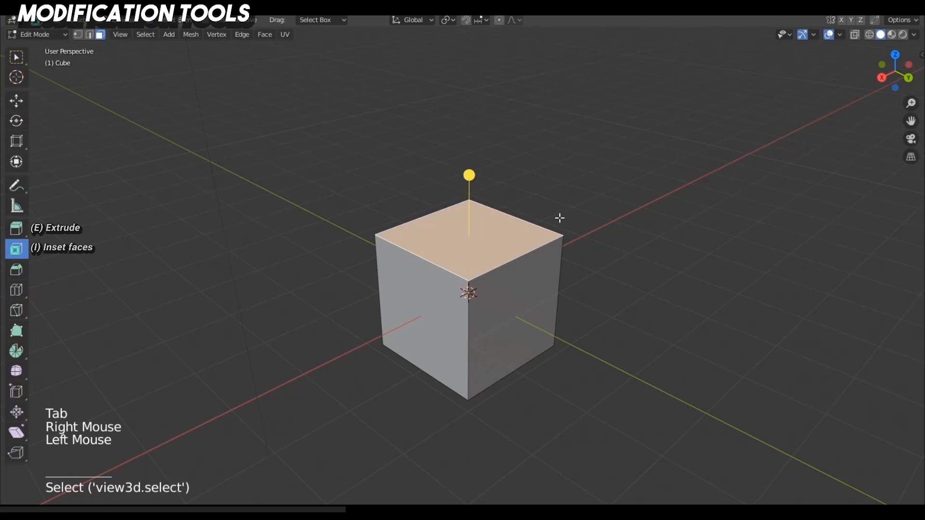
Activate the Bevel tool and bevel the edges of the top face slightly, adjusting the number of segments.
{"action": "left_click", "coordinate": [16, 271]}
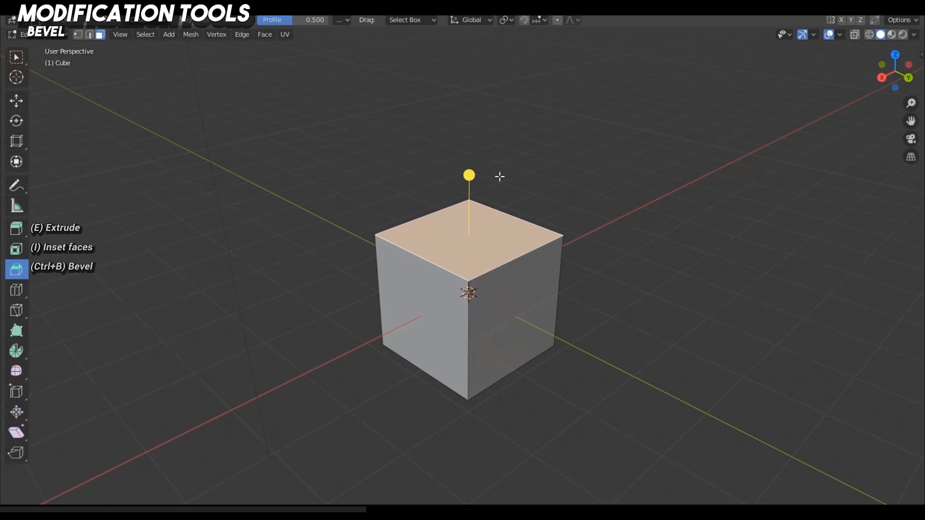
{"action": "mouse_move", "coordinate": [470, 175]}
{"action": "left_mouse_down"}
{"action": "mouse_move", "coordinate": [481, 151]}
{"action": "mouse_move", "coordinate": [480, 170]}
{"action": "mouse_move", "coordinate": [470, 149]}
{"action": "mouse_move", "coordinate": [470, 170]}
{"action": "left_mouse_up"}
{"action": "scroll", "coordinate": [479, 157], "scroll_direction": "up", "scroll_amount": 4}
{"action": "scroll", "coordinate": [471, 149], "scroll_direction": "down", "scroll_amount": 6}
{"action": "scroll", "coordinate": [471, 166], "scroll_direction": "up", "scroll_amount": 2}
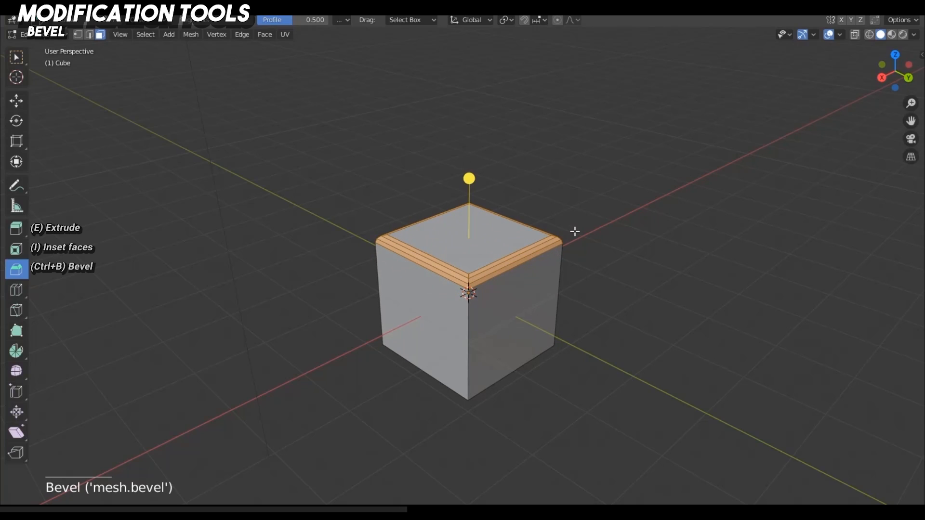
Undo the bevel and deselect all of the cube's faces.
{"action": "key", "text": "ctrl+z"}
{"action": "key", "text": "a"}
{"action": "right_click", "coordinate": [544, 223]}
{"action": "key", "text": "a"}
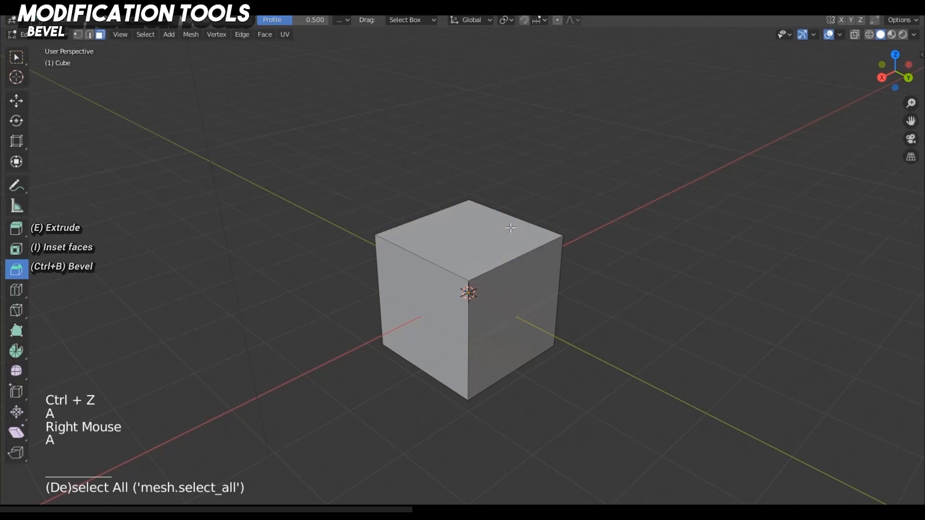
Select all of the cube's faces, try a slight bevel on every edge, and reselect only the top face.
{"action": "key", "text": "a"}
{"action": "key", "text": "a"}
{"action": "left_click_drag", "start_coordinate": [466, 234], "coordinate": [466, 219]}
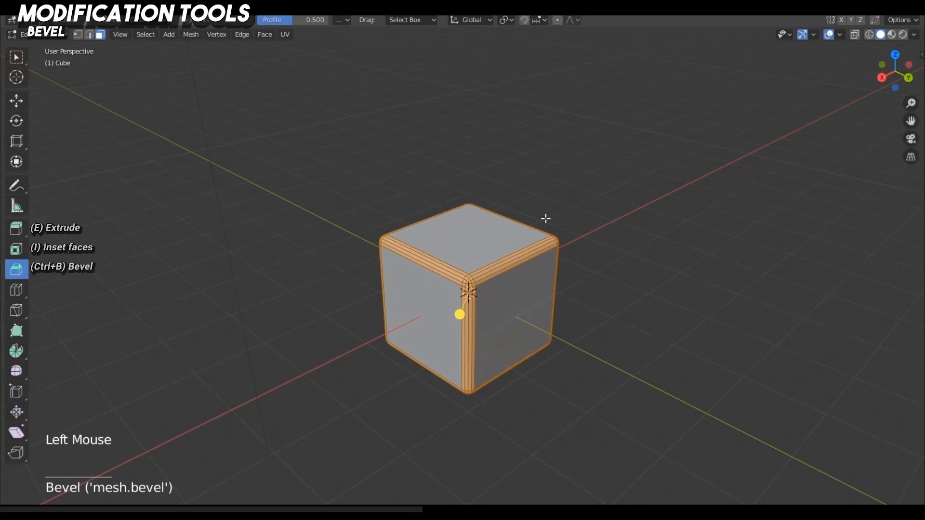
{"action": "key", "text": "a"}
{"action": "right_click", "coordinate": [530, 189]}
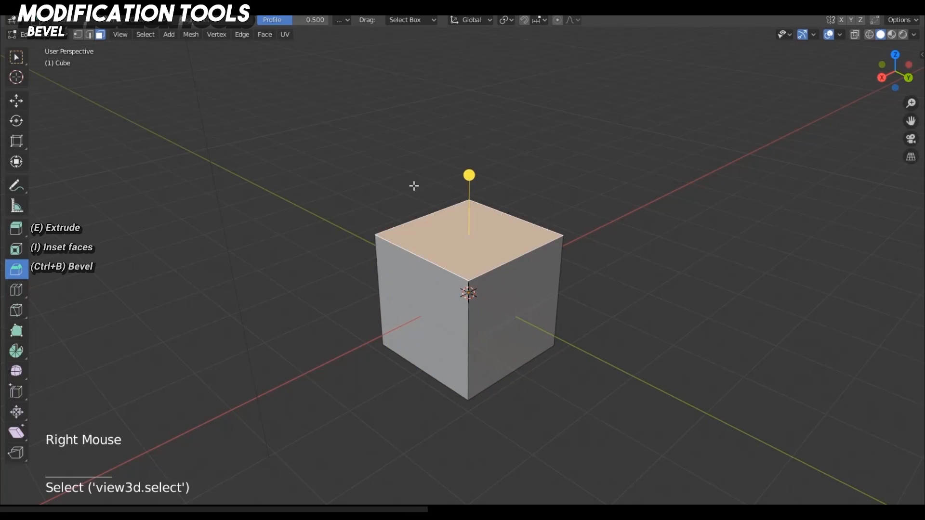
Add a vertical loop cut down the middle of the cube and deselect everything.
{"action": "left_click", "coordinate": [17, 291]}
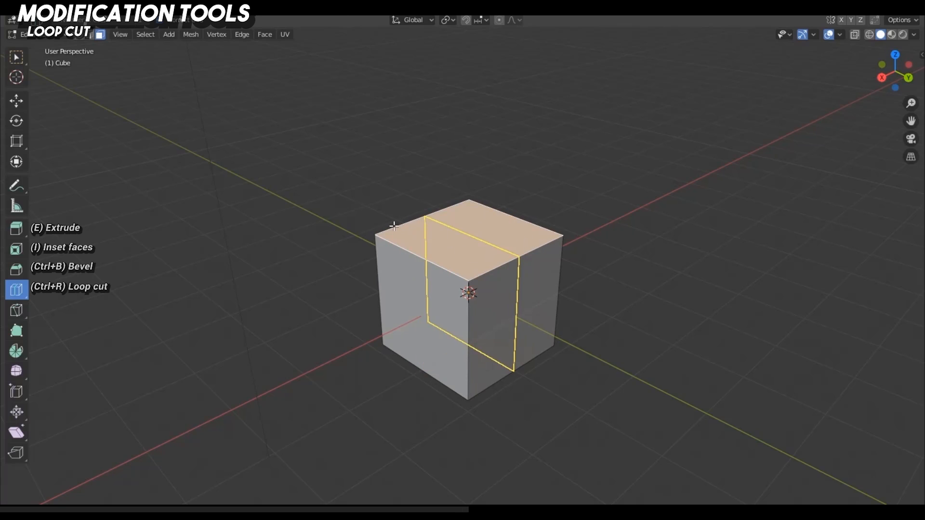
{"action": "left_click", "coordinate": [420, 262]}
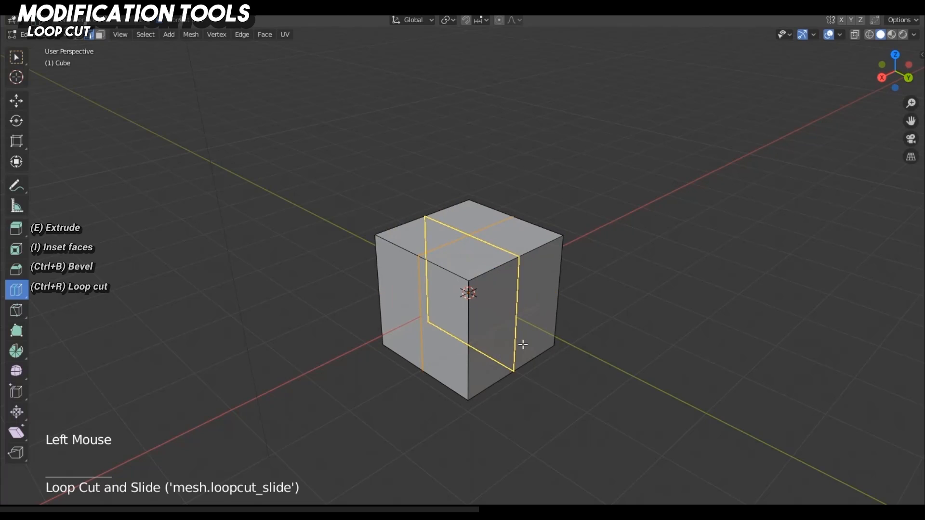
{"action": "key", "text": "a"}
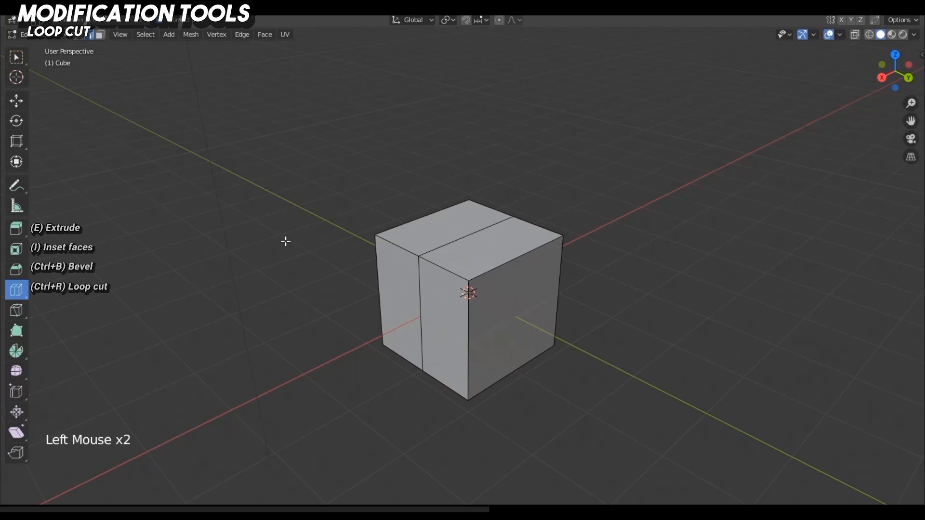
Select the loop cut's edge on the top face and raise it along Z with the Move tool.
{"action": "left_click", "coordinate": [21, 102]}
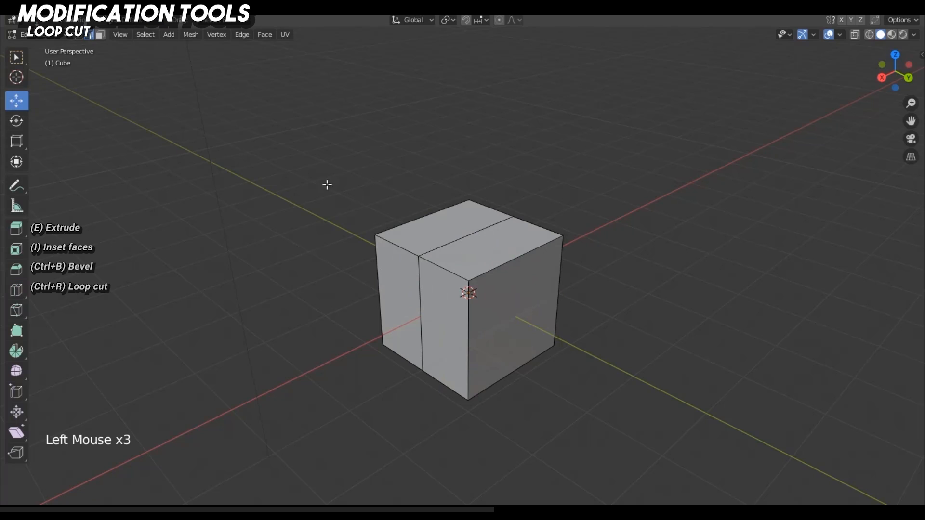
{"action": "right_click", "coordinate": [460, 235]}
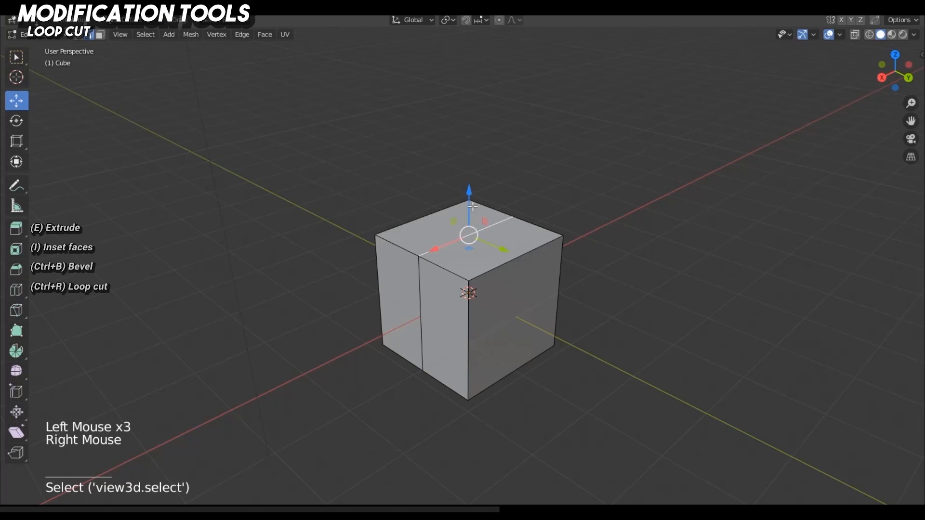
{"action": "left_click_drag", "start_coordinate": [472, 206], "coordinate": [458, 128]}
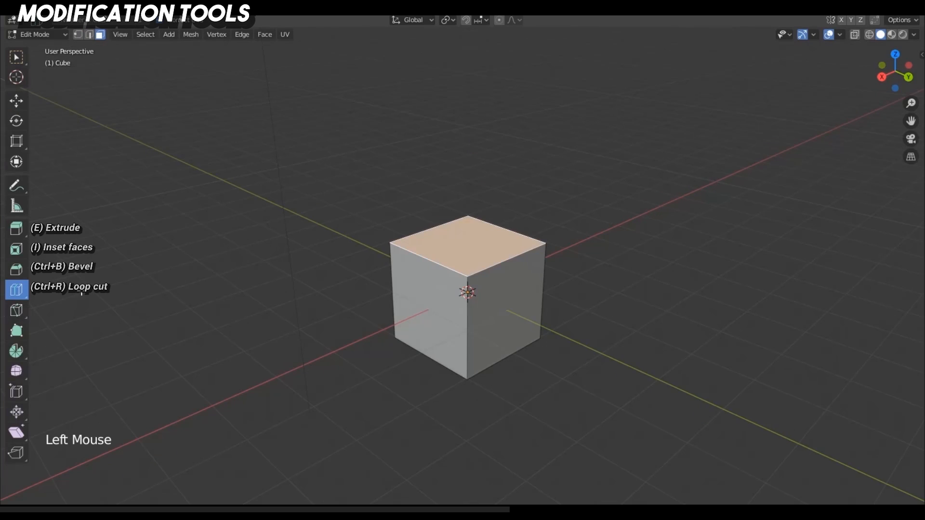
Trace a freeform outline on the cube's top face with the Knife tool, from the corner vertex to the front edge.
{"action": "left_click", "coordinate": [18, 313]}
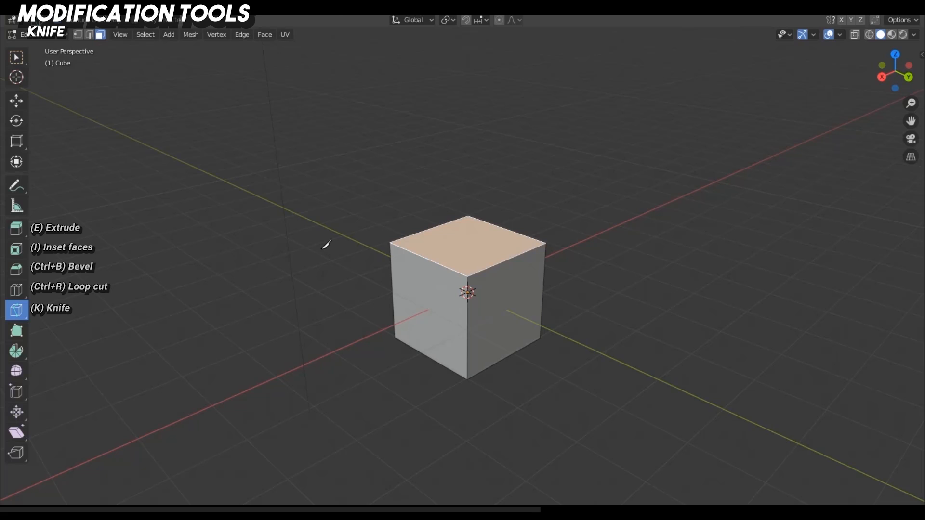
{"action": "middle_click_drag", "start_coordinate": [333, 201], "coordinate": [333, 222]}
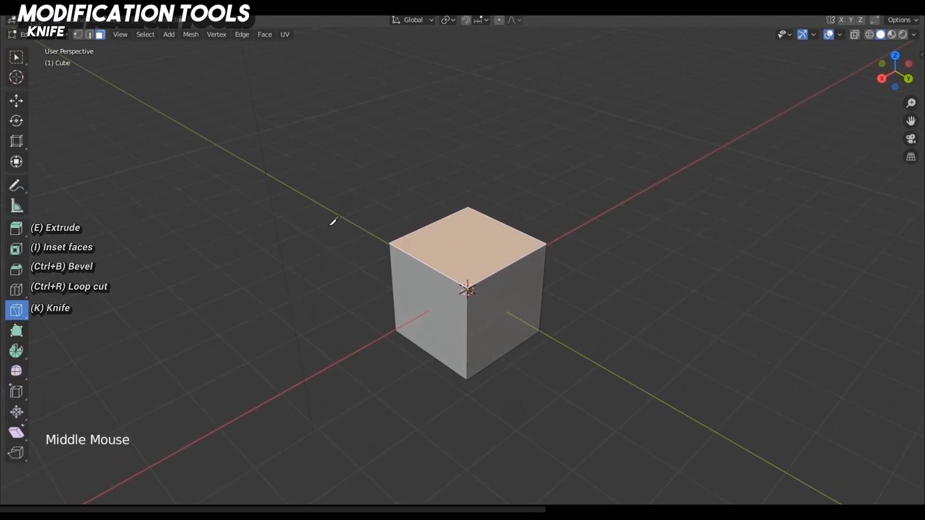
{"action": "left_click", "coordinate": [392, 242]}
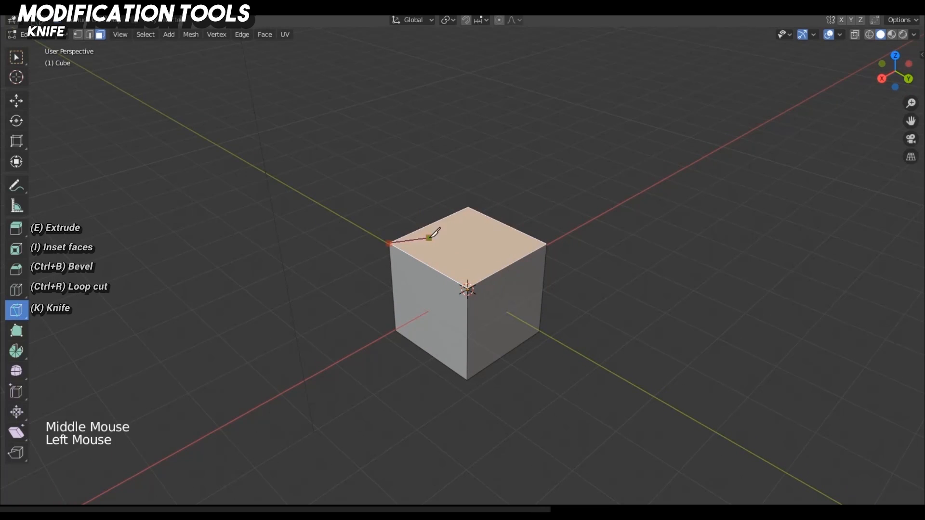
{"action": "left_click", "coordinate": [441, 241]}
{"action": "left_click", "coordinate": [462, 224]}
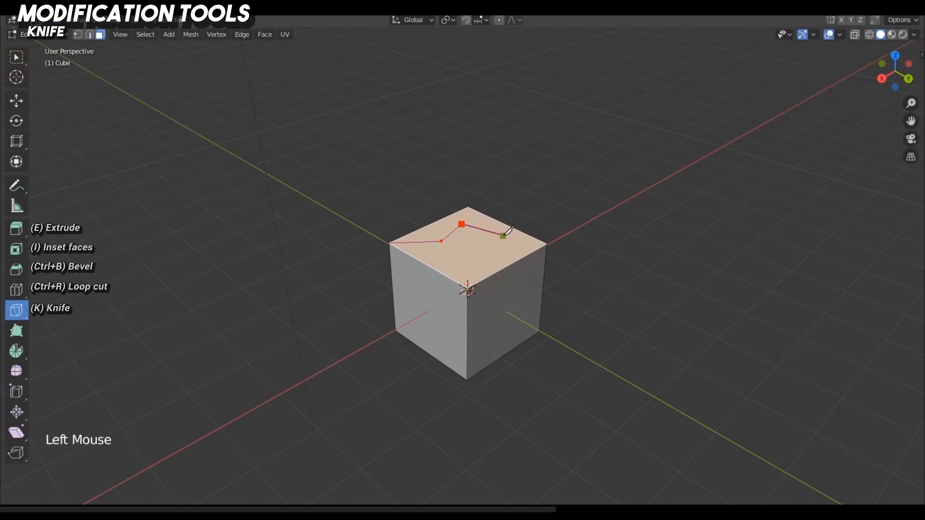
{"action": "left_click", "coordinate": [503, 236]}
{"action": "left_click", "coordinate": [499, 258]}
{"action": "left_click", "coordinate": [463, 263]}
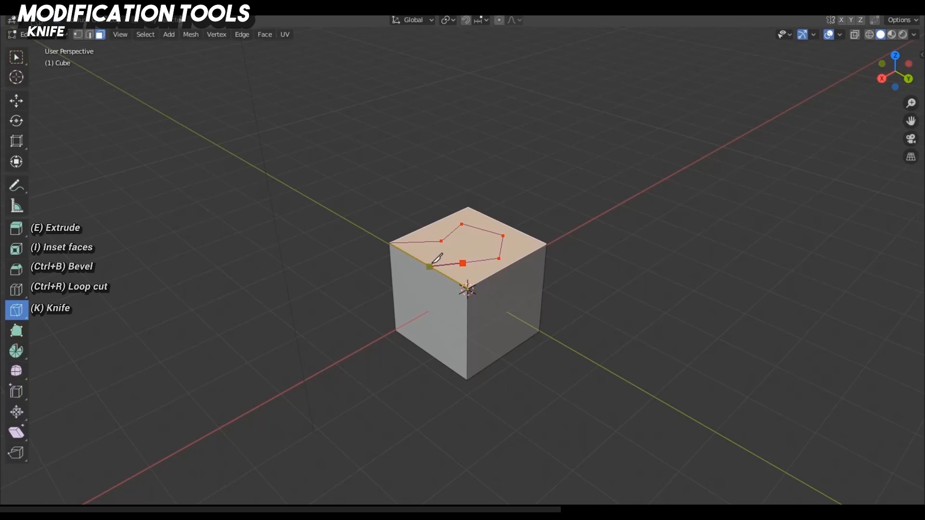
{"action": "left_click", "coordinate": [430, 267]}
Continue the Knife path across the cube's two visible side faces and apply the cut.
{"action": "left_click", "coordinate": [407, 305]}
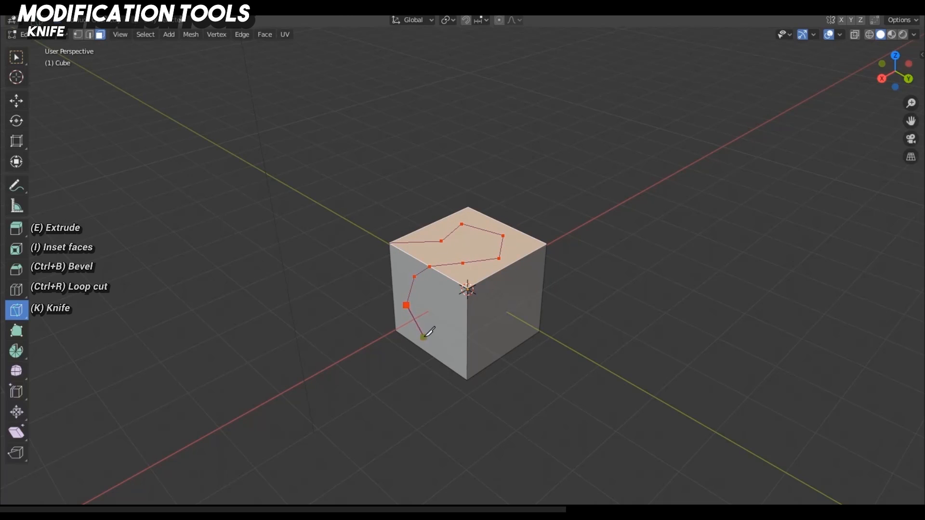
{"action": "left_click", "coordinate": [424, 337]}
{"action": "left_click", "coordinate": [446, 334]}
{"action": "left_click", "coordinate": [467, 327]}
{"action": "left_click", "coordinate": [482, 314]}
{"action": "left_click", "coordinate": [524, 291]}
{"action": "left_click", "coordinate": [529, 280]}
{"action": "left_click", "coordinate": [524, 257]}
{"action": "key", "text": "Return"}
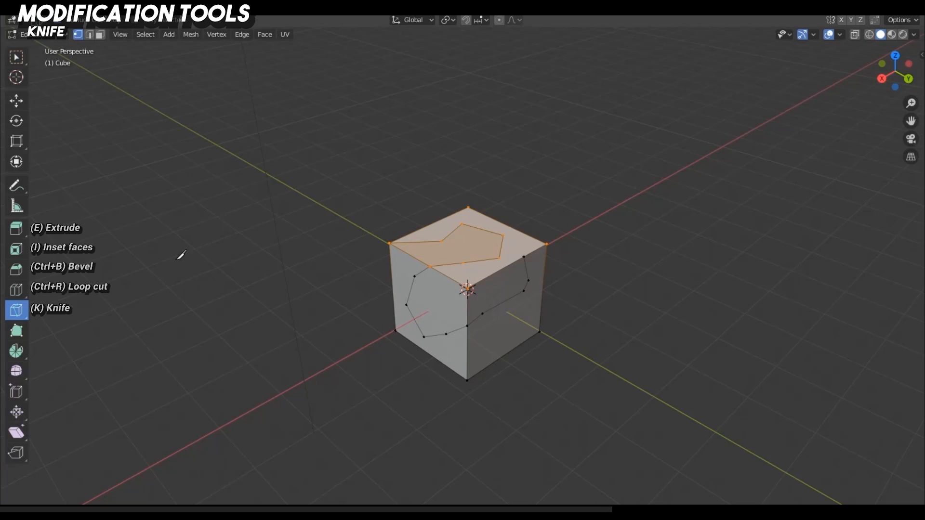
Undo the freeform knife cut, keeping the Knife tool active.
{"action": "left_click", "coordinate": [24, 291]}
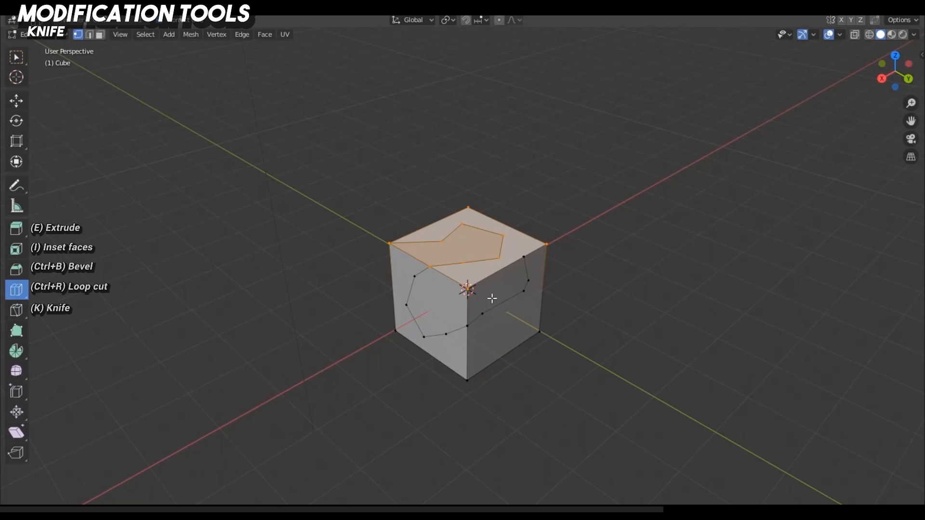
{"action": "left_click", "coordinate": [16, 311]}
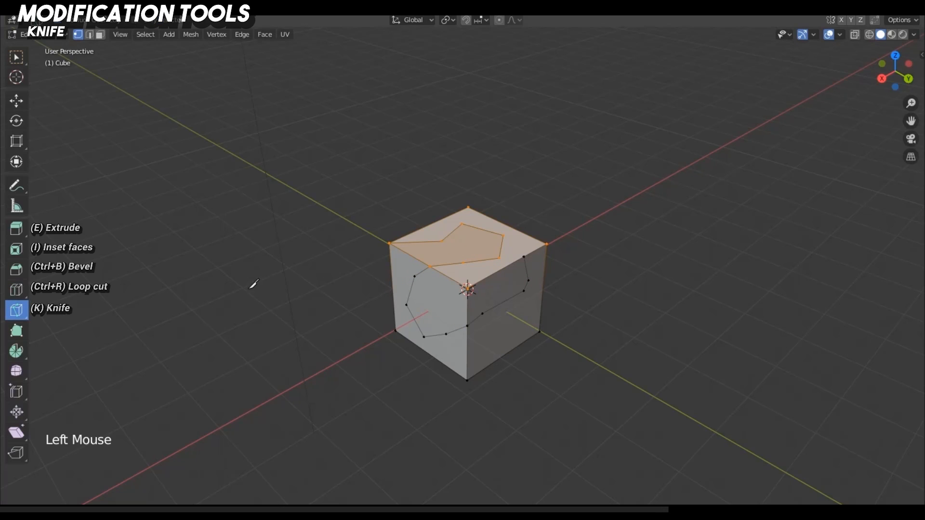
{"action": "key", "text": "ctrl+z"}
{"action": "key", "text": "ctrl+z"}
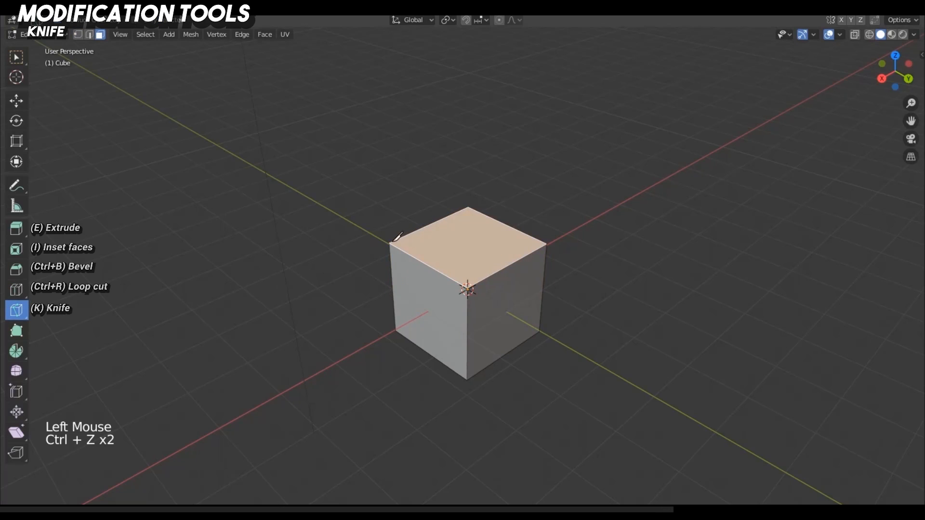
Cut the top face diagonally between two opposite corners with the Knife tool.
{"action": "left_click", "coordinate": [391, 243]}
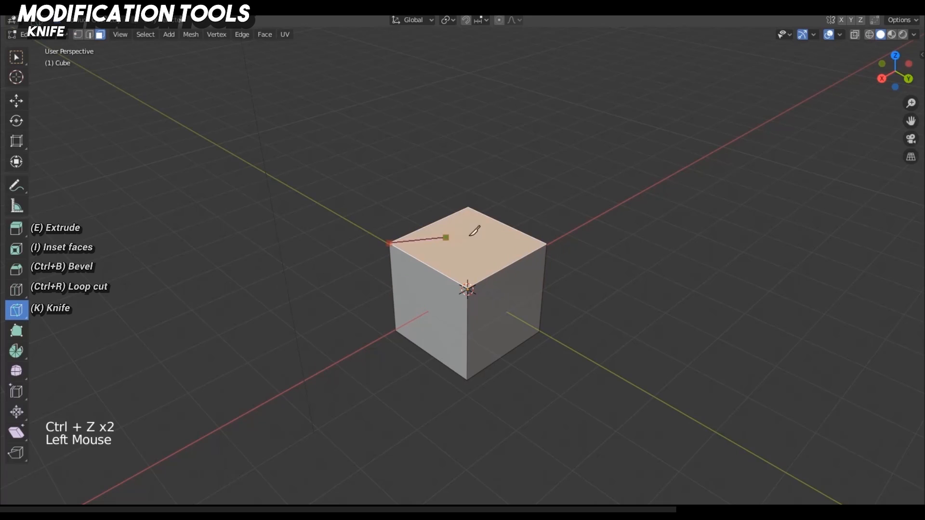
{"action": "left_click", "coordinate": [548, 243]}
{"action": "key", "text": "Return"}
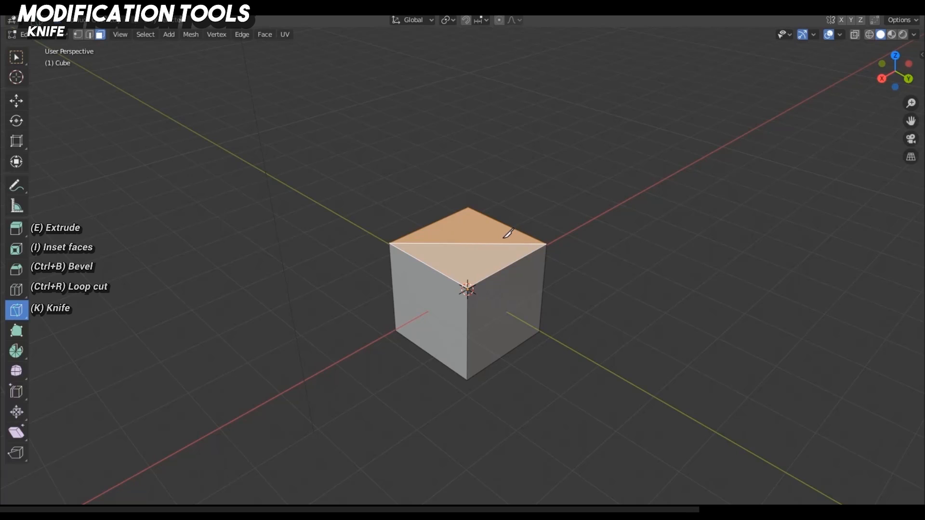
Trace a zigzag Knife path over the top and both visible side faces, and cancel it.
{"action": "right_click", "coordinate": [559, 204], "text": "shift"}
{"action": "left_click", "coordinate": [444, 235]}
{"action": "left_click", "coordinate": [438, 260]}
{"action": "left_click", "coordinate": [393, 283]}
{"action": "left_click", "coordinate": [424, 323]}
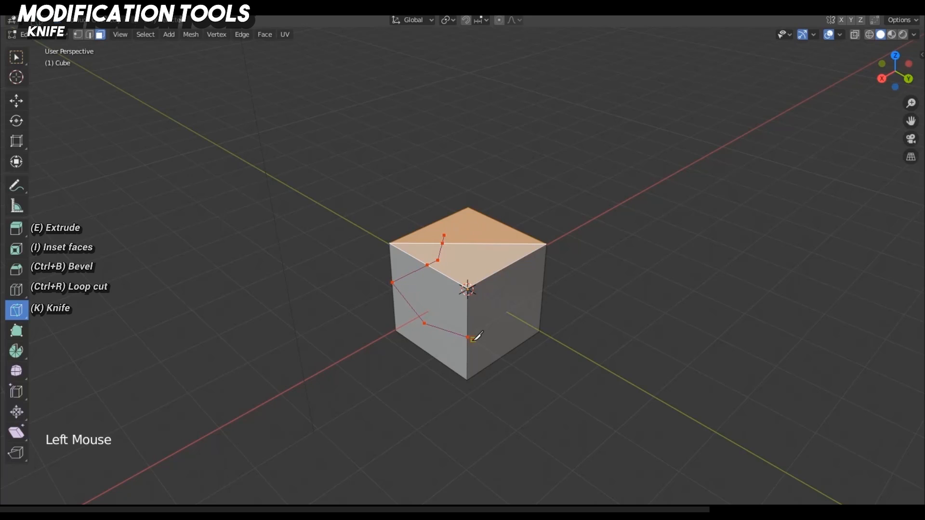
{"action": "left_click", "coordinate": [474, 340]}
{"action": "left_click", "coordinate": [486, 307]}
{"action": "left_click", "coordinate": [483, 279]}
{"action": "left_click", "coordinate": [481, 266]}
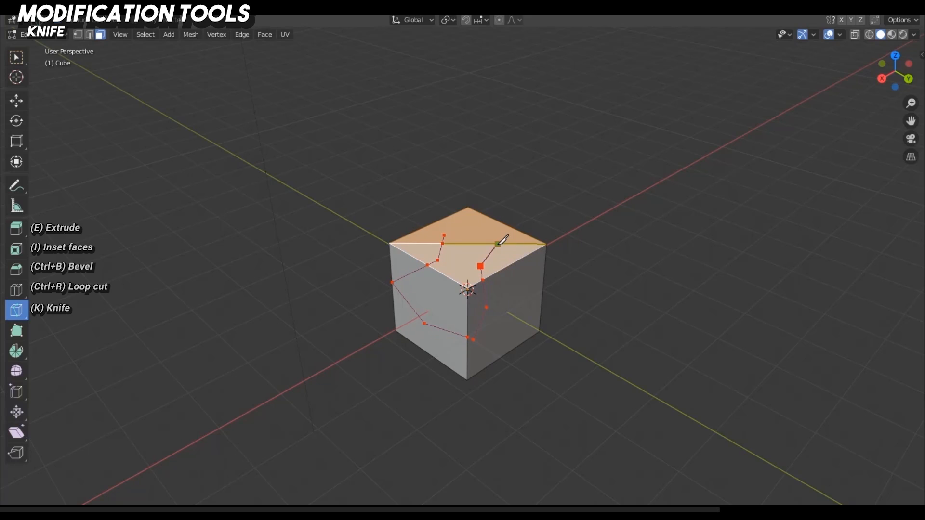
{"action": "key", "text": "Escape"}
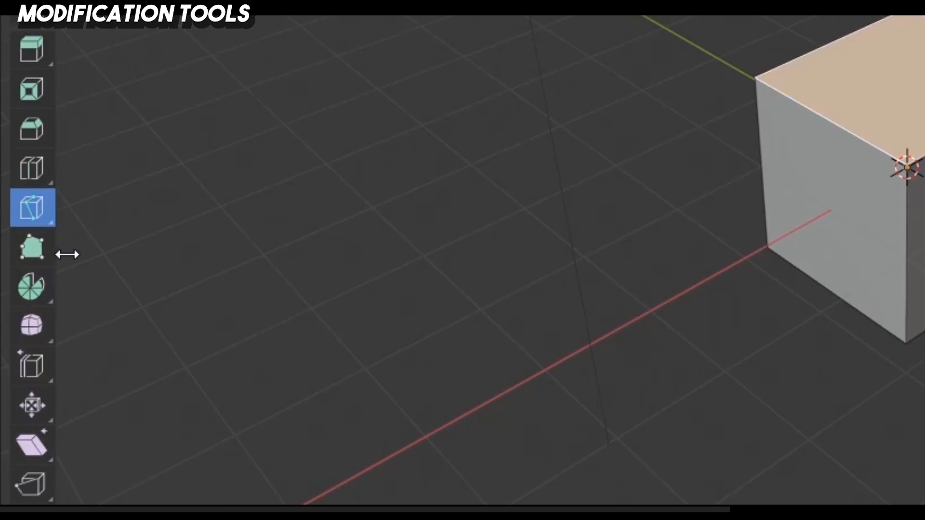
Switch in turn through the Extrude Region, Inset Faces, Bevel and Loop Cut tools.
{"action": "left_click", "coordinate": [37, 60]}
{"action": "left_click", "coordinate": [32, 89]}
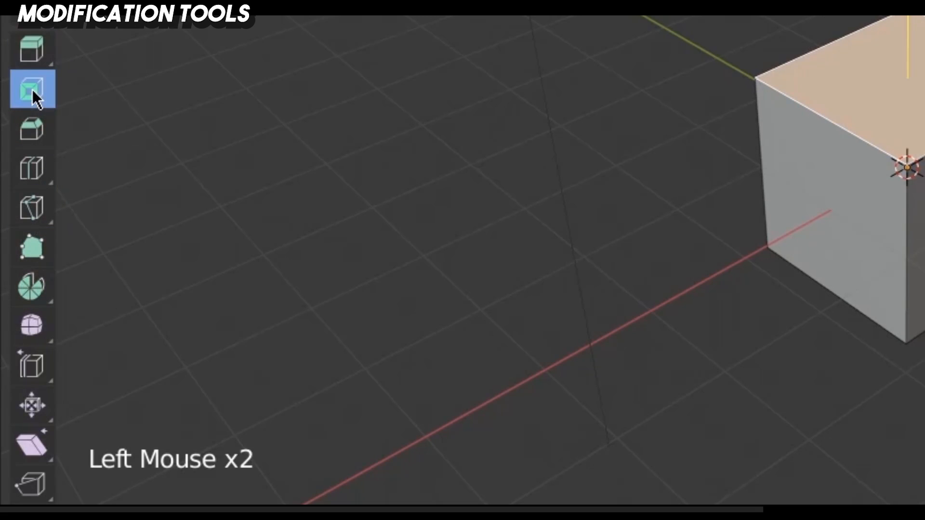
{"action": "left_click", "coordinate": [31, 121]}
{"action": "left_click", "coordinate": [34, 178]}
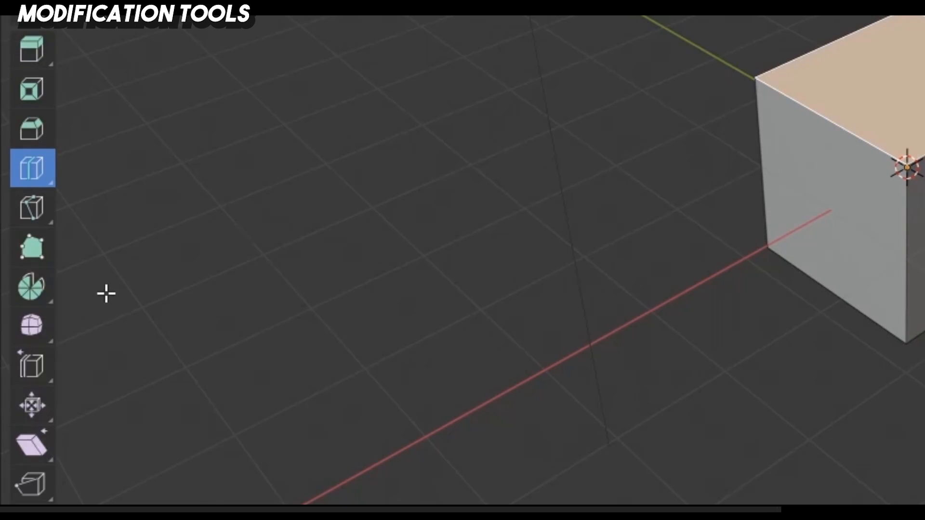
Try the Smooth tool on the cube's selected top face and undo it.
{"action": "left_click", "coordinate": [34, 326]}
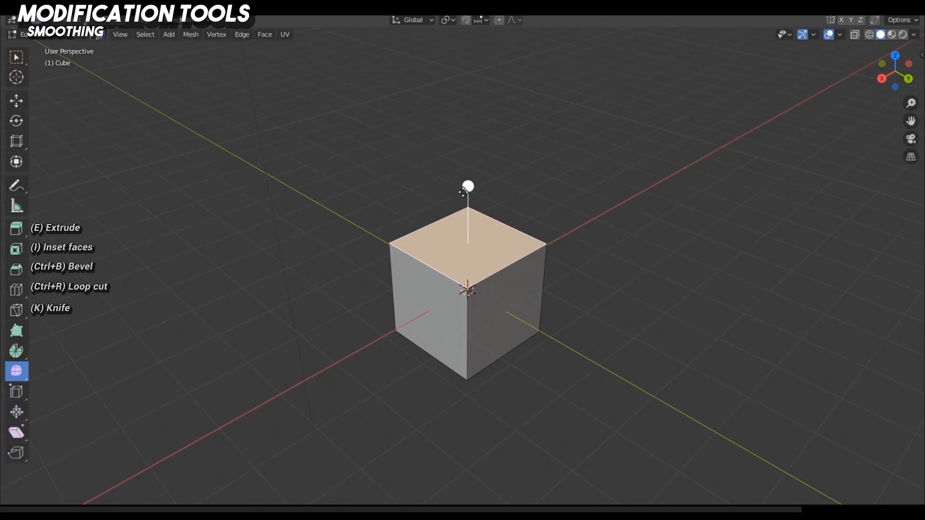
{"action": "left_click_drag", "start_coordinate": [468, 186], "coordinate": [537, 146]}
{"action": "key", "text": "ctrl+z"}
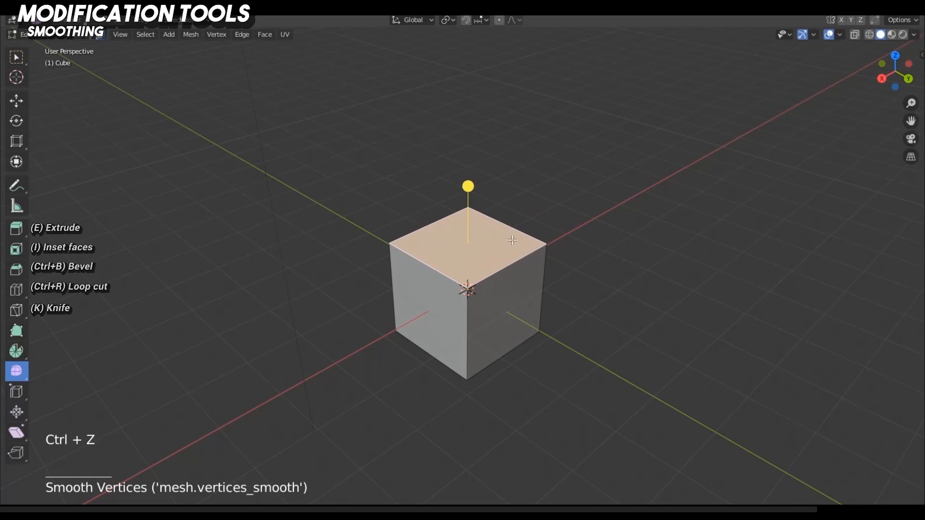
Add one centred loop cut in each of the cube's three directions to split every face into four.
{"action": "left_click", "coordinate": [21, 293]}
{"action": "left_click", "coordinate": [438, 278]}
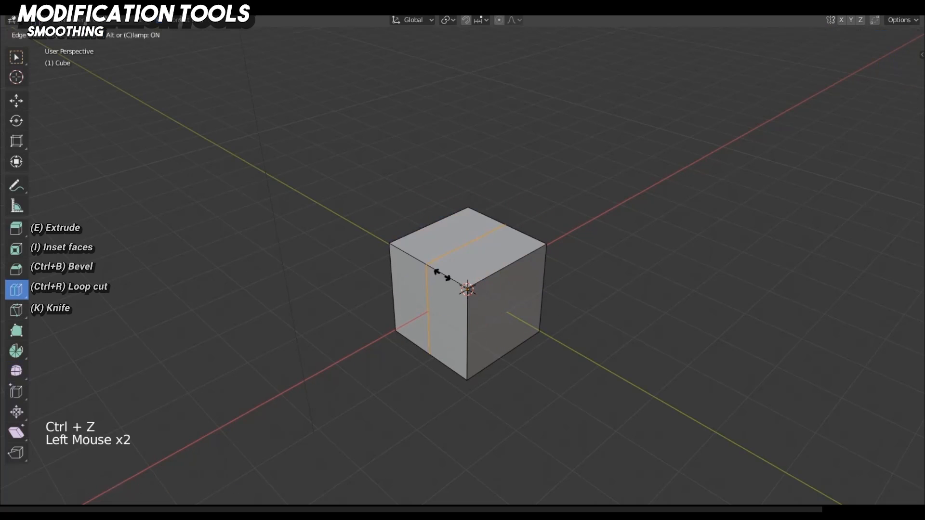
{"action": "left_click", "coordinate": [441, 289]}
{"action": "left_click", "coordinate": [444, 306]}
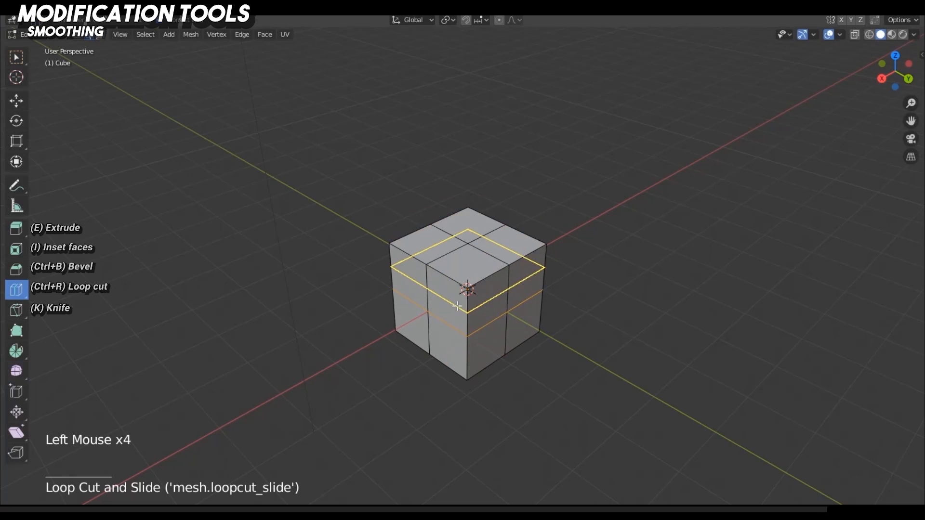
Select the whole subdivided cube and round it into a ball-like shape with the Smooth tool.
{"action": "left_click", "coordinate": [17, 370]}
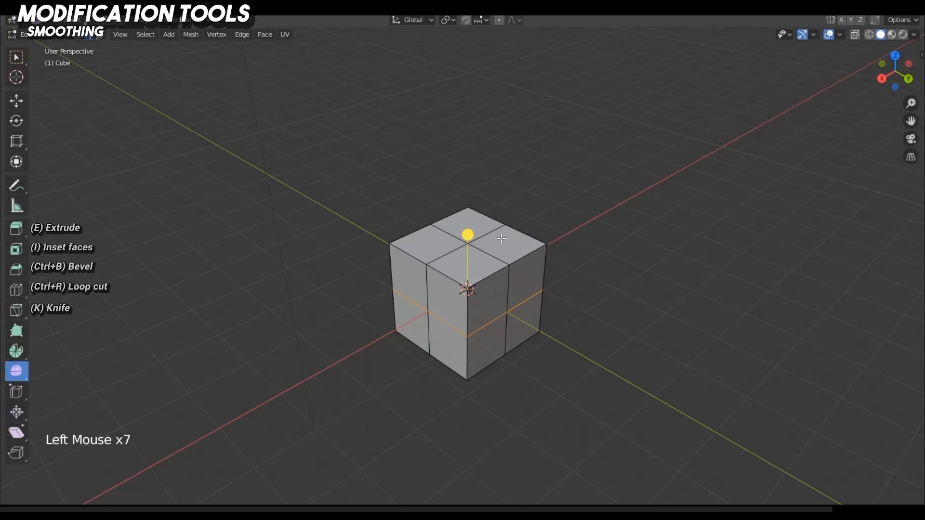
{"action": "key", "text": "a"}
{"action": "key", "text": "a"}
{"action": "key", "text": "ctrl+z"}
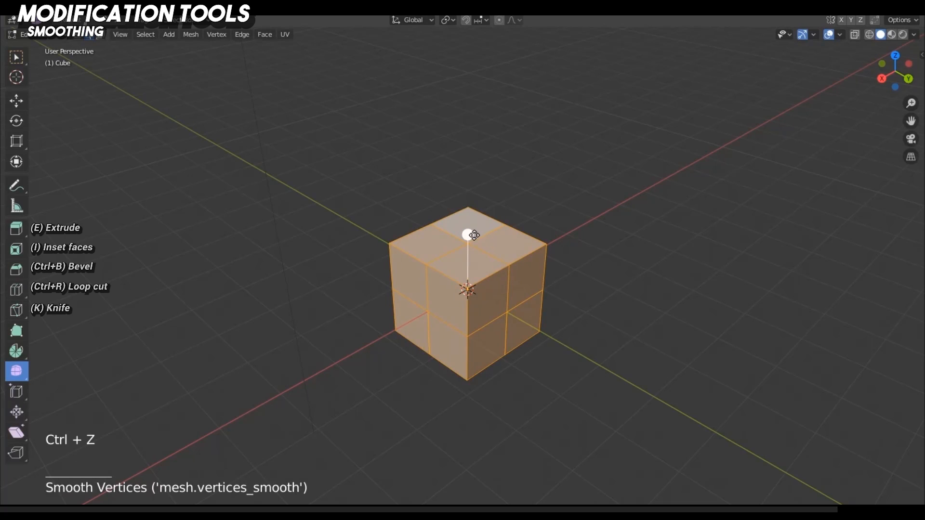
{"action": "left_click_drag", "start_coordinate": [468, 235], "coordinate": [700, 244]}
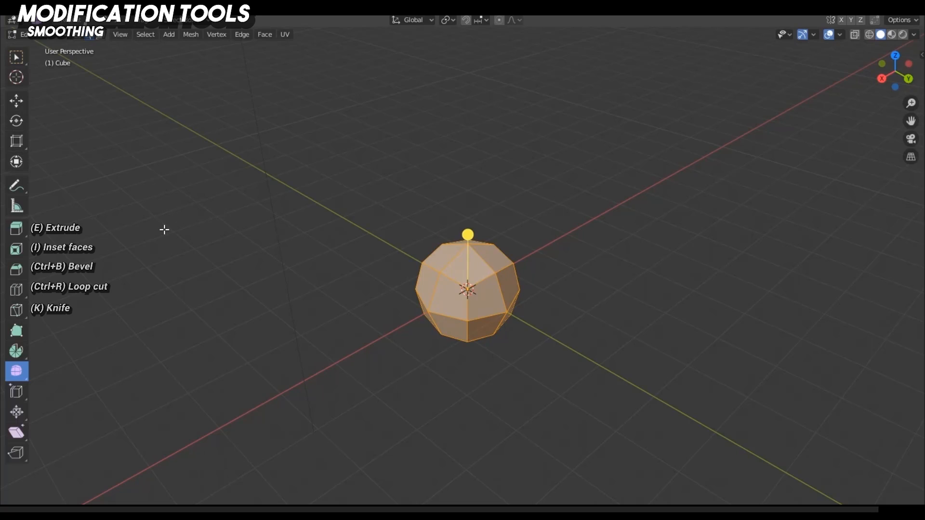
Undo the smoothing and all the loop cuts to restore the plain cube.
{"action": "key", "text": "ctrl+z"}
{"action": "key", "text": "ctrl+z"}
{"action": "key", "text": "ctrl+z"}
{"action": "key", "text": "ctrl+z"}
{"action": "key", "text": "ctrl+z"}
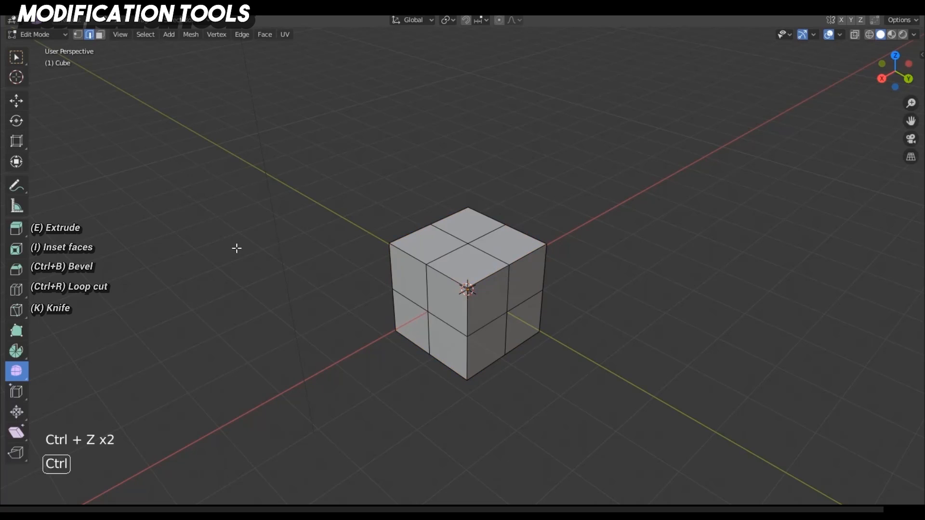
{"action": "key", "text": "ctrl+z"}
{"action": "key", "text": "ctrl+z"}
{"action": "key", "text": "ctrl+z"}
{"action": "key", "text": "ctrl+z"}
{"action": "key", "text": "ctrl+z"}
{"action": "key", "text": "ctrl+z"}
{"action": "key", "text": "ctrl+z"}
{"action": "key", "text": "ctrl+z"}
{"action": "key", "text": "ctrl+z"}
{"action": "key", "text": "ctrl+z"}
{"action": "key", "text": "ctrl+z"}
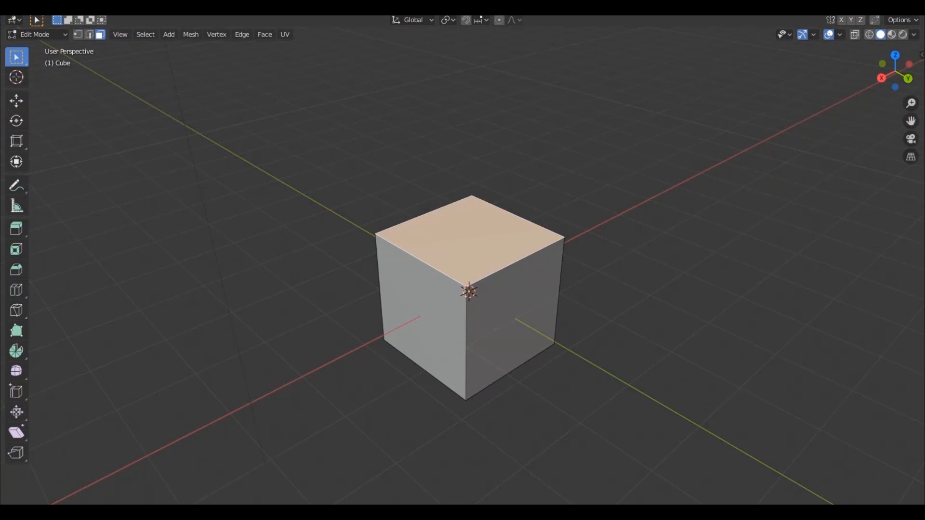
Start a new General file and switch the default cube to Edit Mode.
{"action": "key", "text": "F4"}
{"action": "mouse_move", "coordinate": [39, 20]}
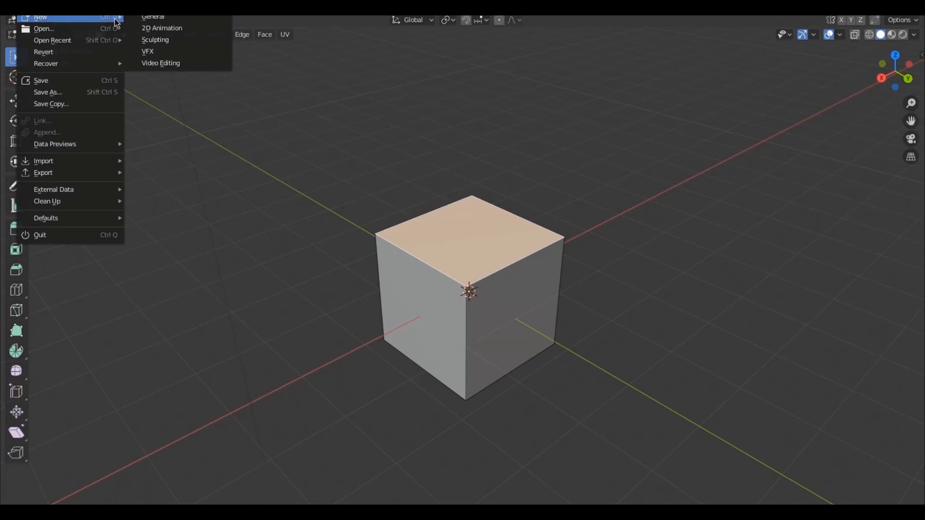
{"action": "left_click", "coordinate": [152, 20]}
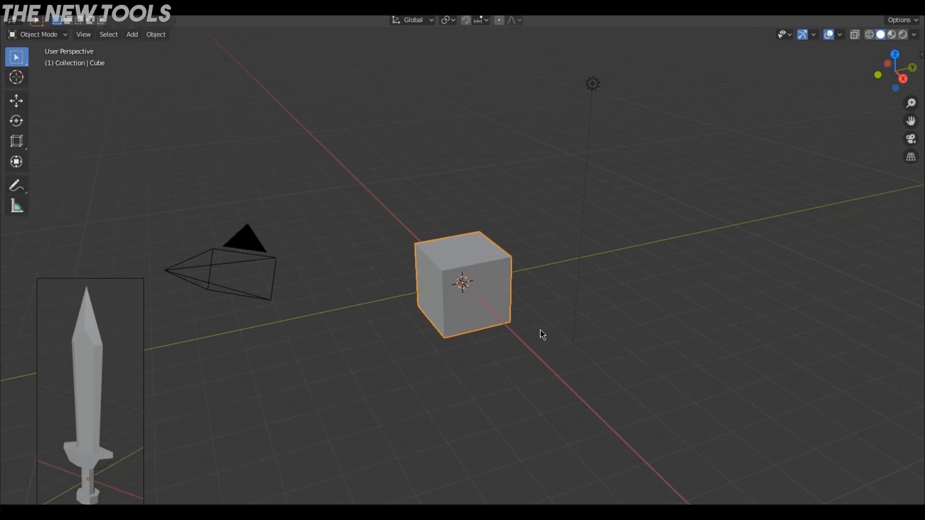
{"action": "middle_click_drag", "start_coordinate": [192, 398], "coordinate": [482, 366]}
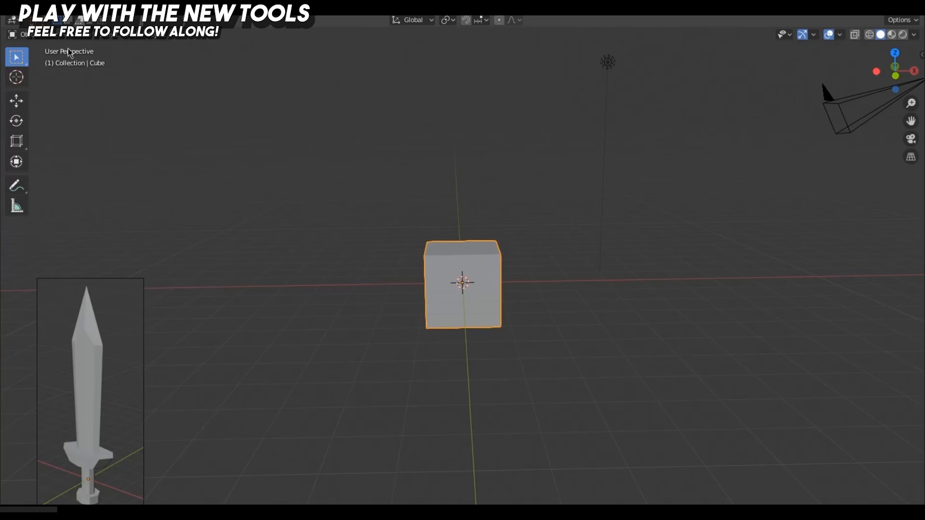
{"action": "left_click", "coordinate": [36, 34]}
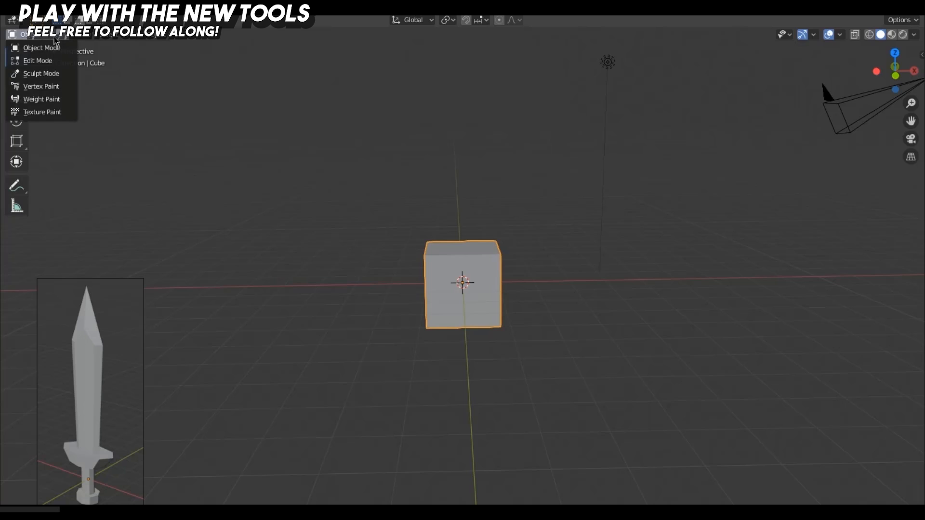
{"action": "left_click", "coordinate": [43, 60]}
Scale the whole cube longer along X and flatter along Z to form the sword's crossguard block.
{"action": "scroll", "coordinate": [510, 327], "scroll_direction": "up", "scroll_amount": 4}
{"action": "middle_click_drag", "start_coordinate": [574, 322], "coordinate": [496, 335]}
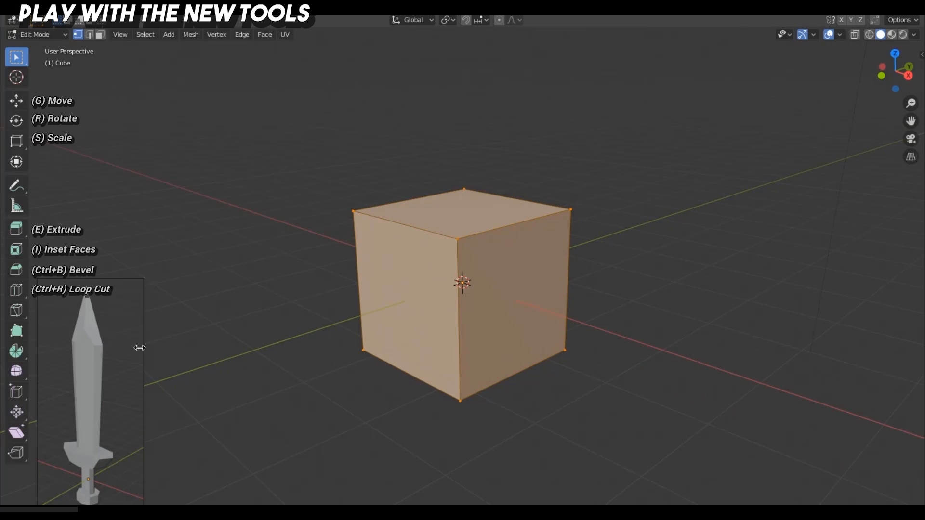
{"action": "left_click_drag", "start_coordinate": [17, 139], "coordinate": [60, 149]}
{"action": "middle_click_drag", "start_coordinate": [109, 181], "coordinate": [548, 314]}
{"action": "left_click_drag", "start_coordinate": [505, 289], "coordinate": [559, 293]}
{"action": "middle_click_drag", "start_coordinate": [587, 308], "coordinate": [656, 357]}
{"action": "left_click_drag", "start_coordinate": [462, 234], "coordinate": [458, 254]}
{"action": "middle_click_drag", "start_coordinate": [742, 305], "coordinate": [290, 225]}
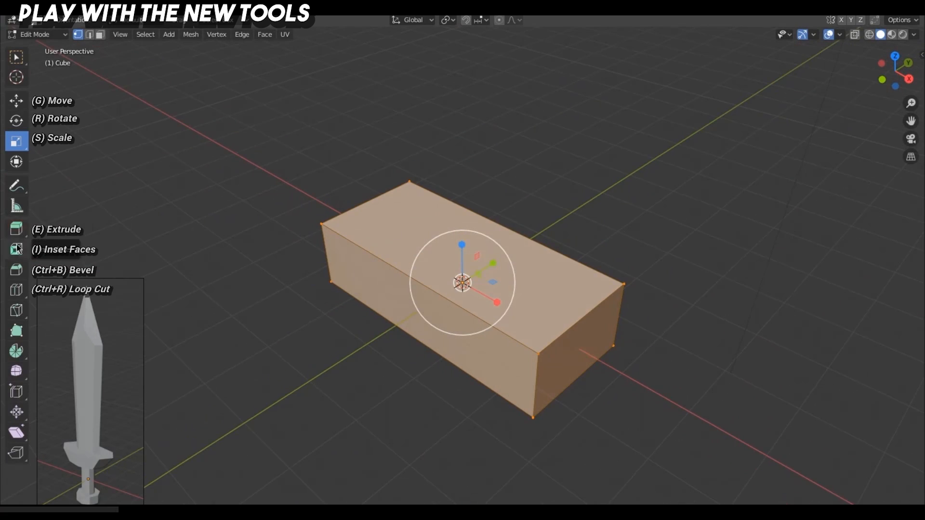
Select the block's top face in face selection mode and inset it to leave a narrow border all around.
{"action": "left_click", "coordinate": [15, 251]}
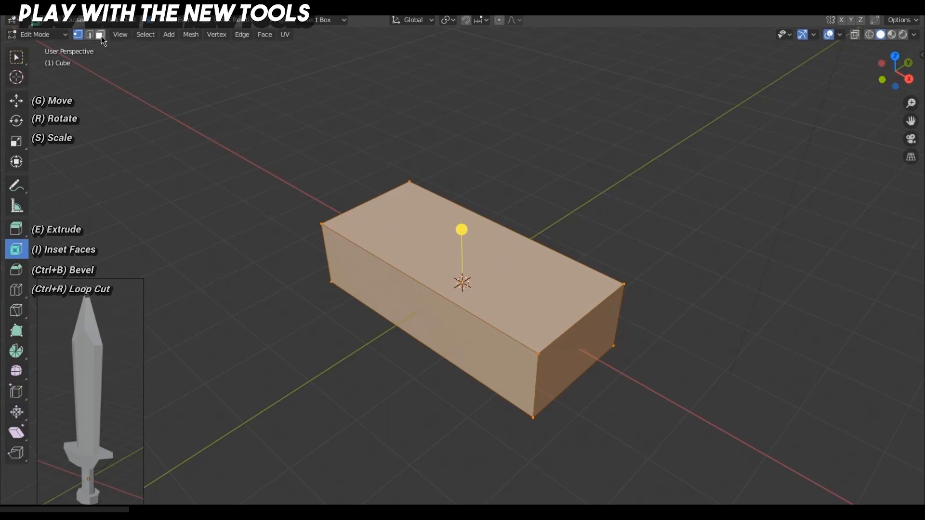
{"action": "left_click", "coordinate": [101, 35]}
{"action": "left_click", "coordinate": [483, 270]}
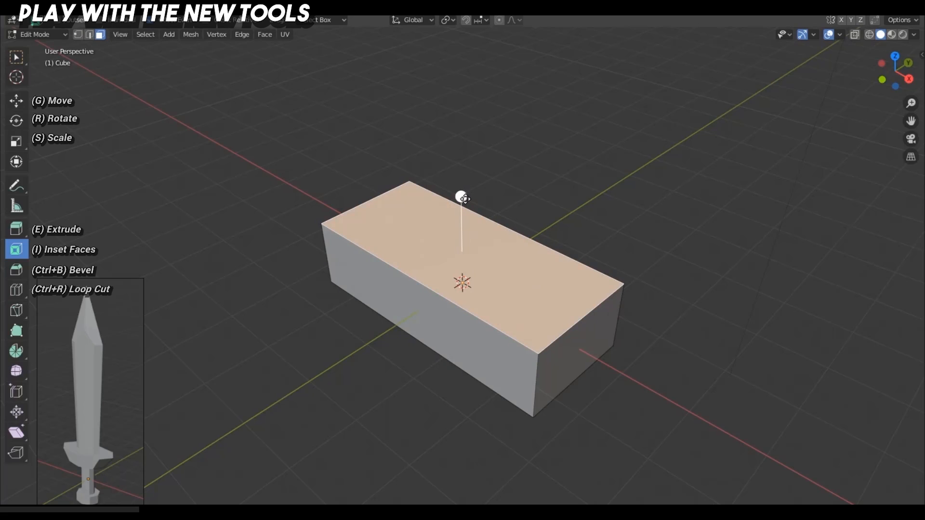
{"action": "left_click_drag", "start_coordinate": [462, 197], "coordinate": [484, 231]}
Try to extrude the inset top face upward into a tall blade, and undo the extrusion.
{"action": "scroll", "coordinate": [488, 325], "scroll_direction": "down", "scroll_amount": 3}
{"action": "middle_click_drag", "start_coordinate": [502, 341], "coordinate": [552, 271]}
{"action": "scroll", "coordinate": [553, 271], "scroll_direction": "down", "scroll_amount": 1}
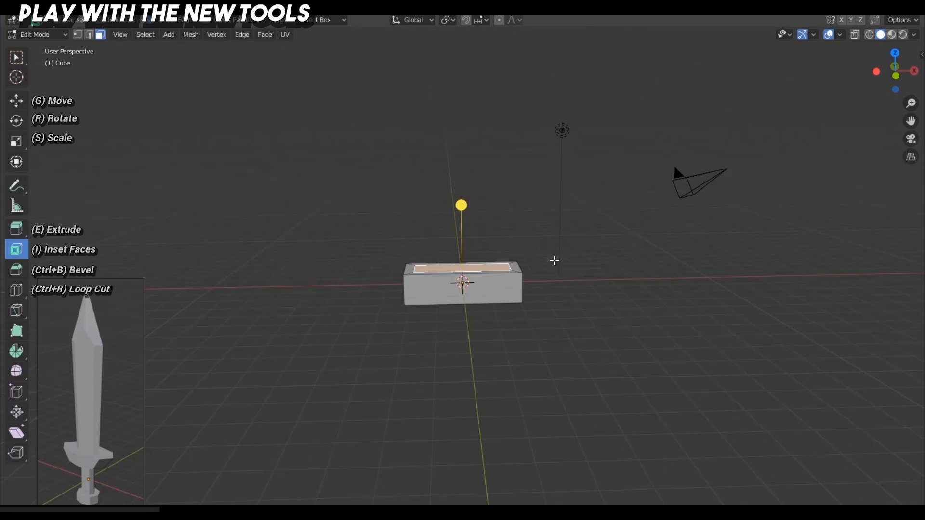
{"action": "key", "text": "shift+space"}
{"action": "key", "text": "e"}
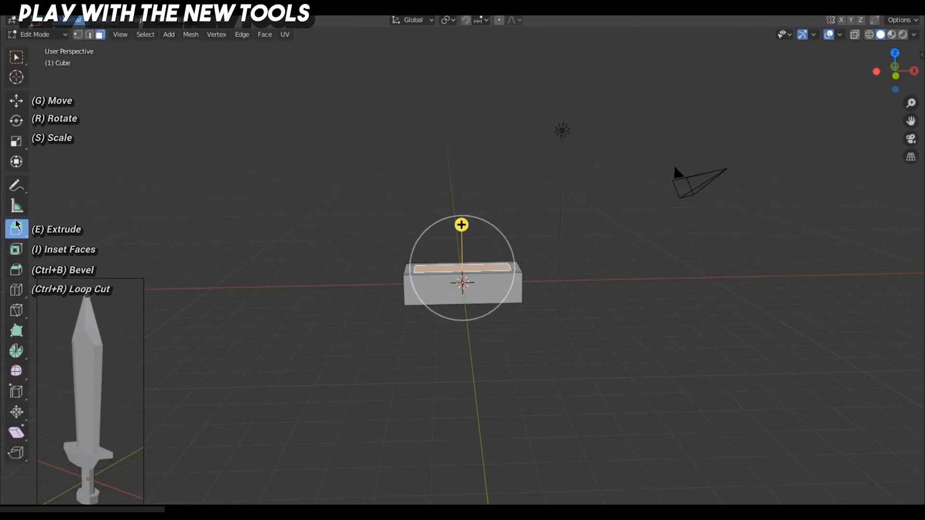
{"action": "left_click_drag", "start_coordinate": [461, 225], "coordinate": [454, 57]}
{"action": "middle_click_drag", "start_coordinate": [611, 98], "coordinate": [604, 144]}
{"action": "key", "text": "ctrl+z"}
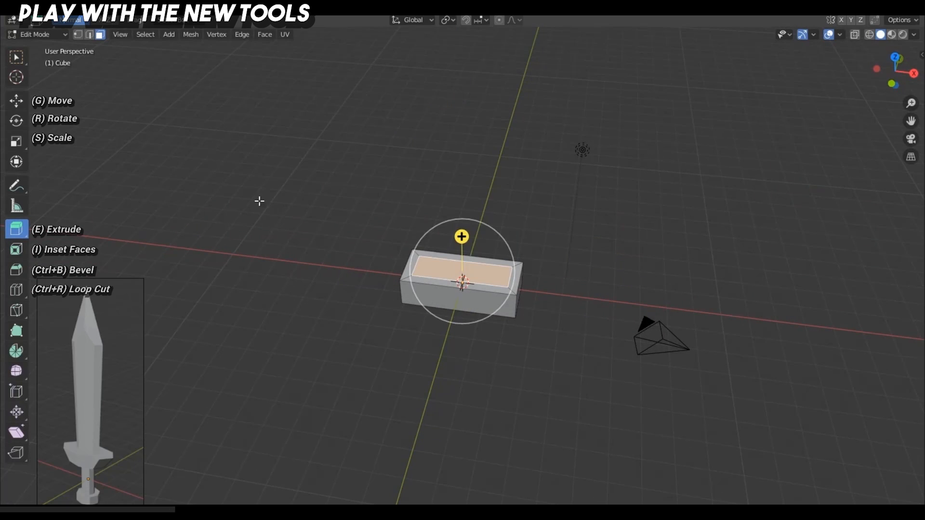
Scale the inset top face shorter along X and slightly narrower along Y, to about 0.87.
{"action": "left_click", "coordinate": [16, 141]}
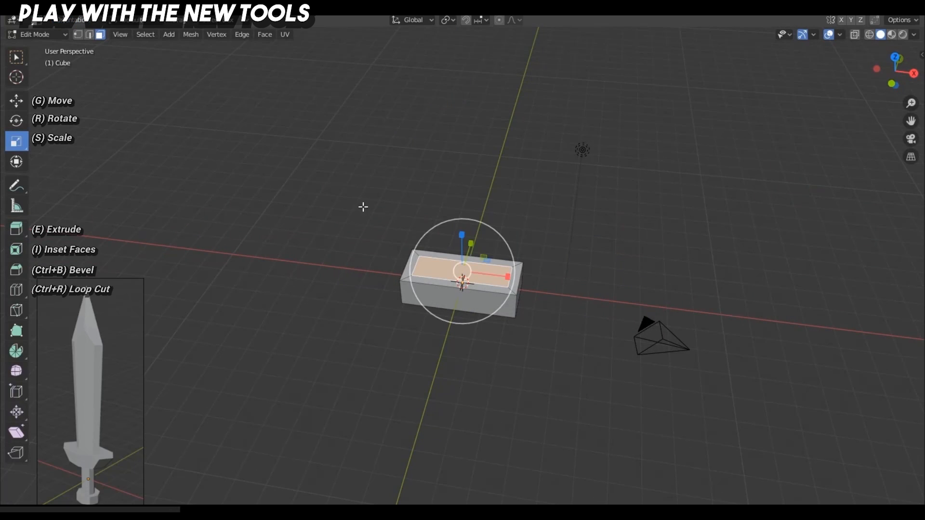
{"action": "scroll", "coordinate": [558, 268], "scroll_direction": "up", "scroll_amount": 2}
{"action": "left_click_drag", "start_coordinate": [507, 275], "coordinate": [489, 275]}
{"action": "middle_click_drag", "start_coordinate": [489, 275], "coordinate": [501, 258]}
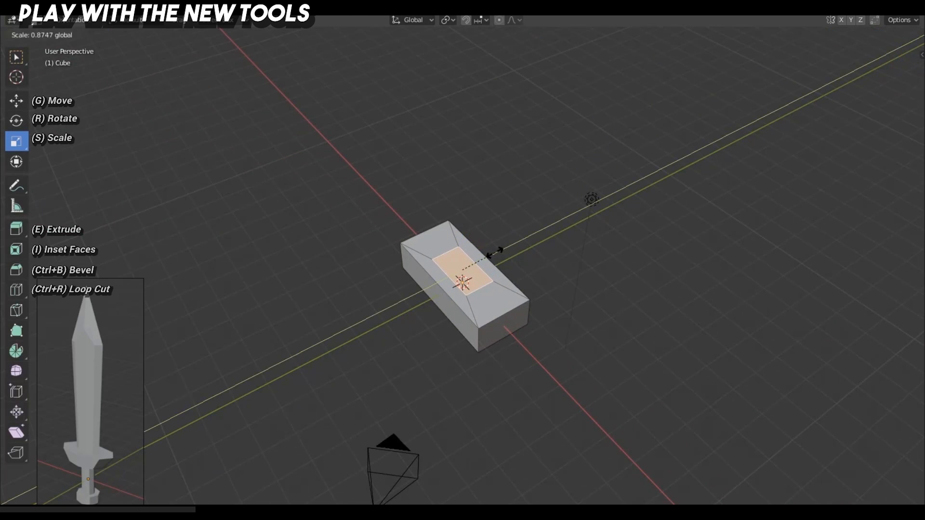
{"action": "left_click_drag", "start_coordinate": [498, 249], "coordinate": [497, 251]}
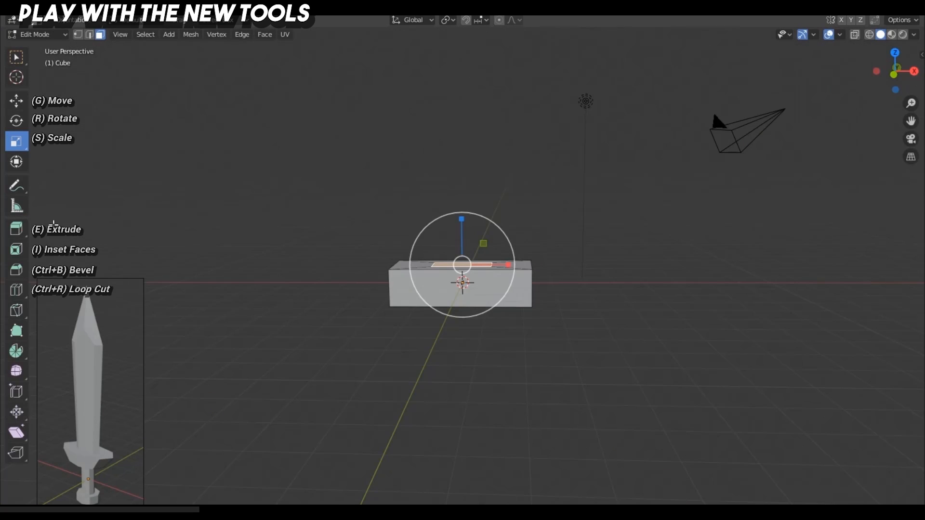
Extrude the reduced inset face straight up into a long sword blade.
{"action": "left_click", "coordinate": [16, 229]}
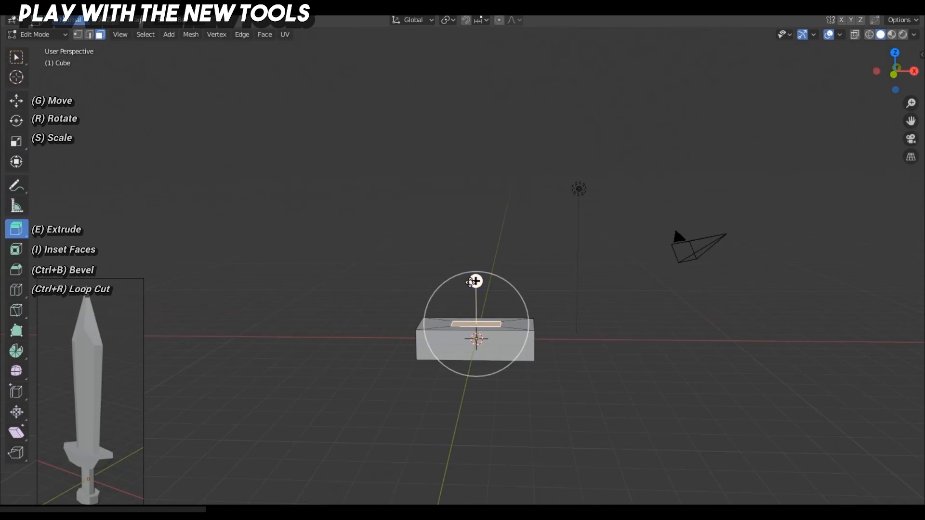
{"action": "left_click_drag", "start_coordinate": [477, 281], "coordinate": [474, 28]}
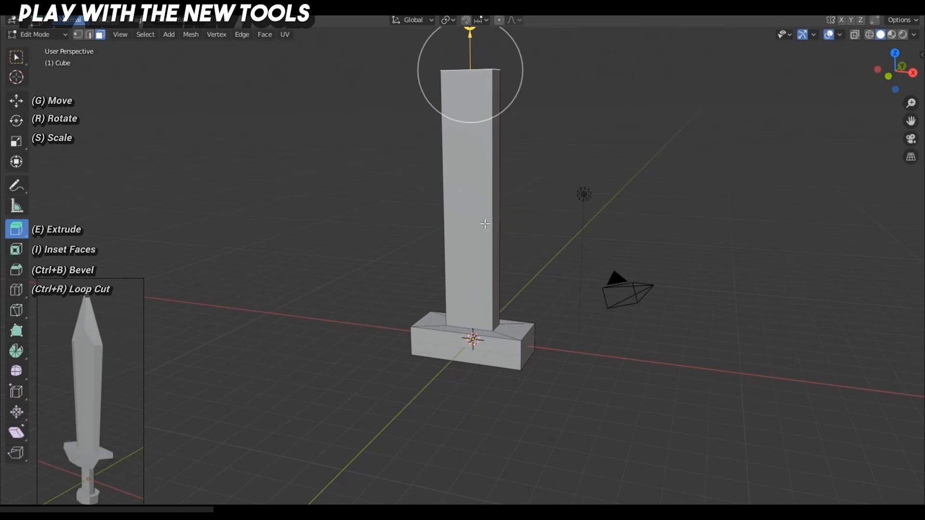
{"action": "middle_click_drag", "start_coordinate": [564, 147], "coordinate": [573, 225], "text": "shift"}
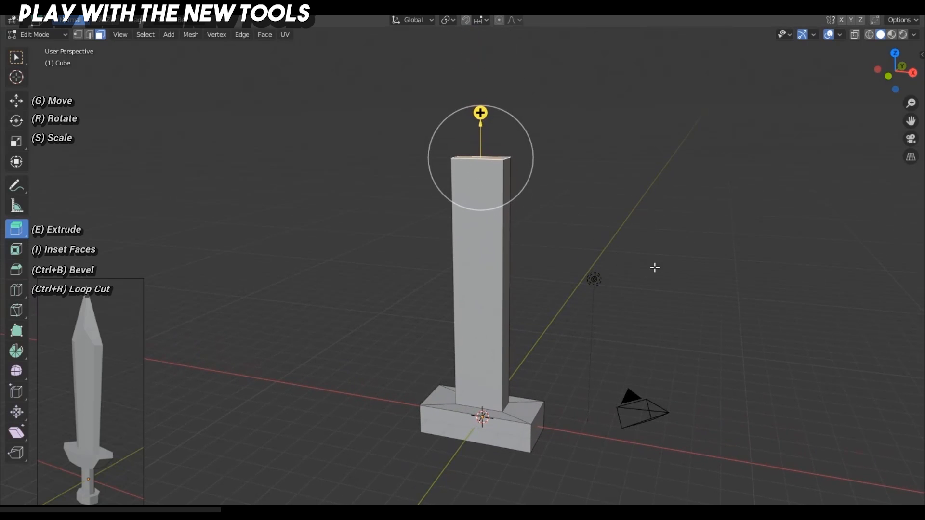
Add two centred vertical loop cuts through the blade and guard, one across the width and one across the thickness.
{"action": "middle_click_drag", "start_coordinate": [655, 267], "coordinate": [613, 318]}
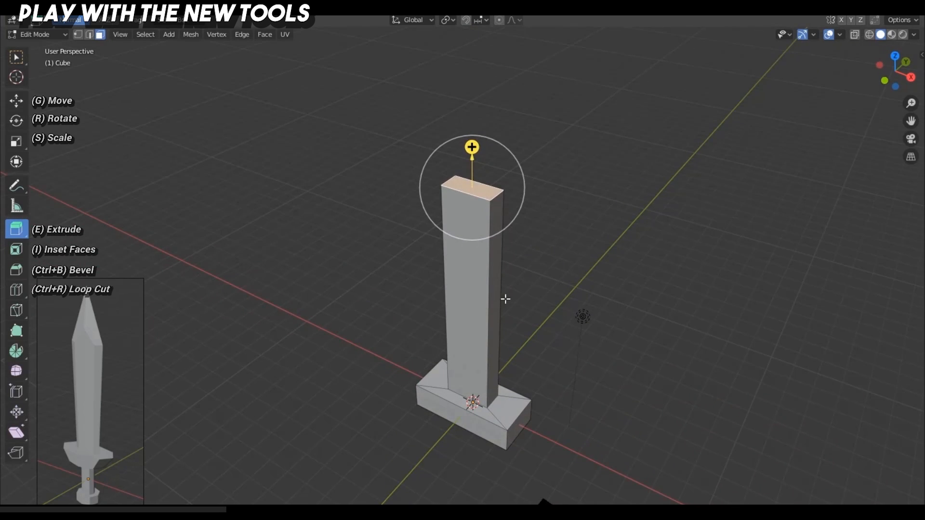
{"action": "left_click", "coordinate": [12, 293]}
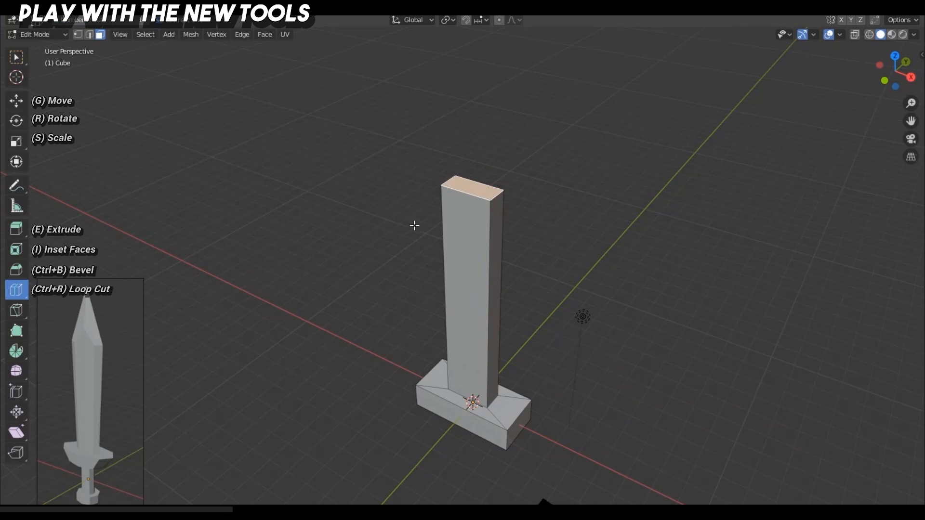
{"action": "left_click", "coordinate": [500, 196]}
{"action": "left_click", "coordinate": [467, 195]}
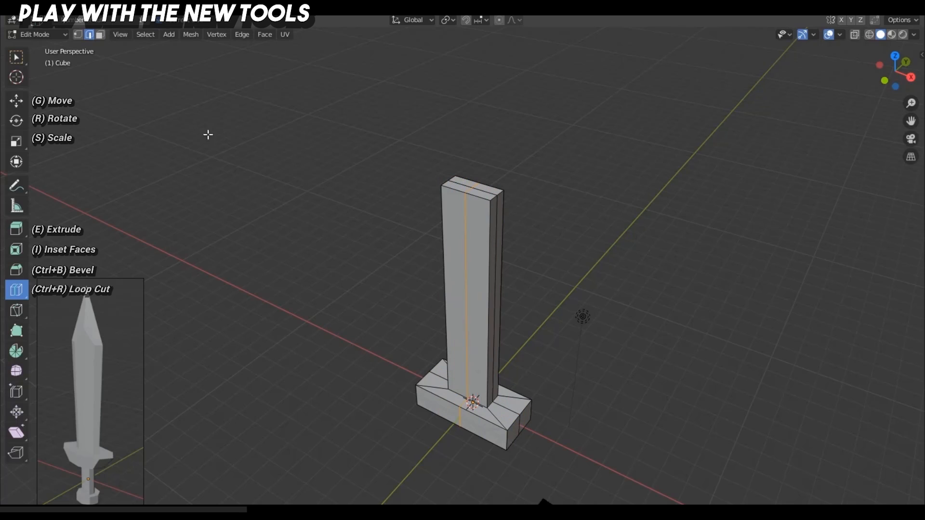
Select the blade's four vertical corner edges and scale them closer together along Y to create angled cutting sides.
{"action": "left_click", "coordinate": [16, 142]}
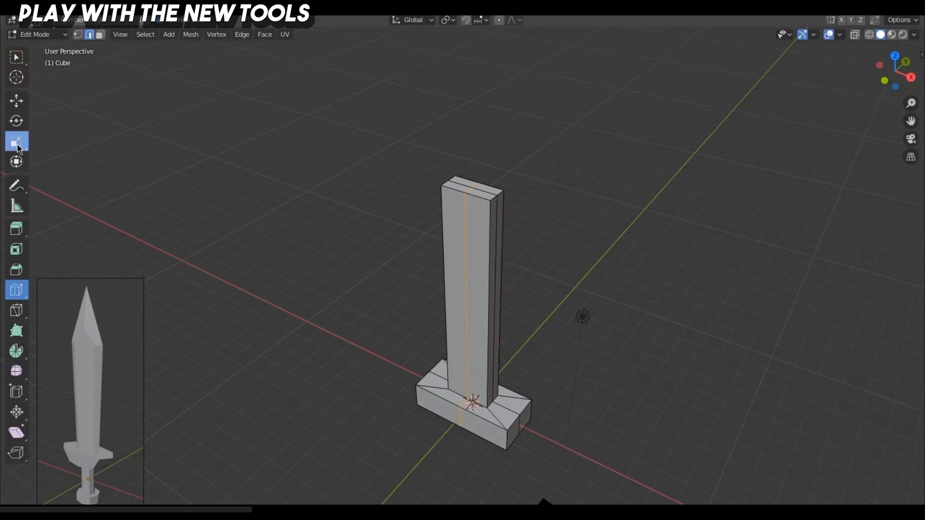
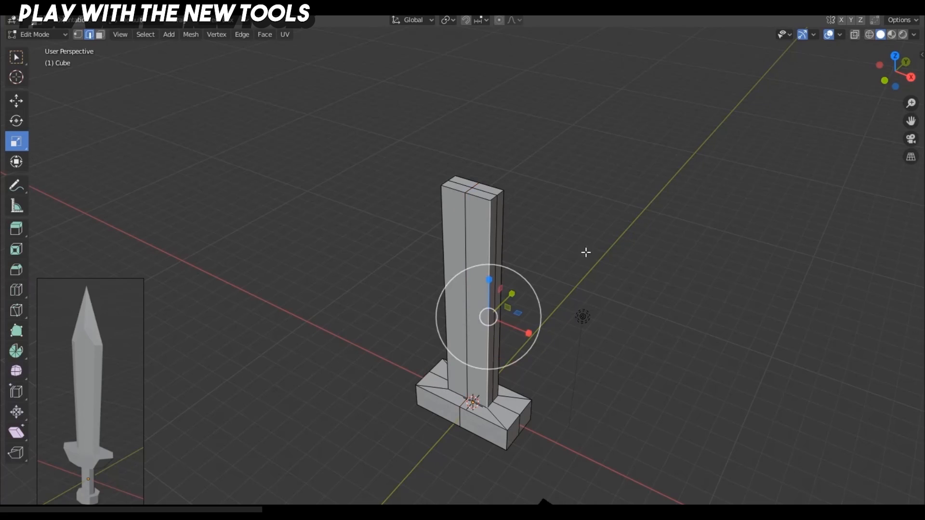
{"action": "middle_click_drag", "start_coordinate": [674, 258], "coordinate": [422, 195]}
{"action": "middle_click_drag", "start_coordinate": [605, 246], "coordinate": [580, 253]}
{"action": "scroll", "coordinate": [539, 333], "scroll_direction": "up", "scroll_amount": 2}
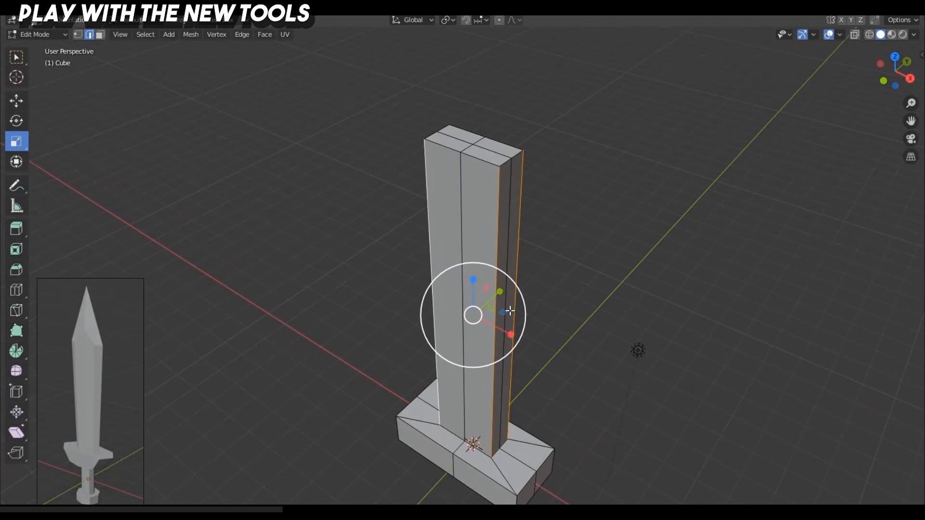
{"action": "left_click_drag", "start_coordinate": [502, 314], "coordinate": [495, 306]}
Select the centre vertex on the blade's top face and move it up along Z to form a pointed tip.
{"action": "middle_click_drag", "start_coordinate": [580, 304], "coordinate": [397, 195]}
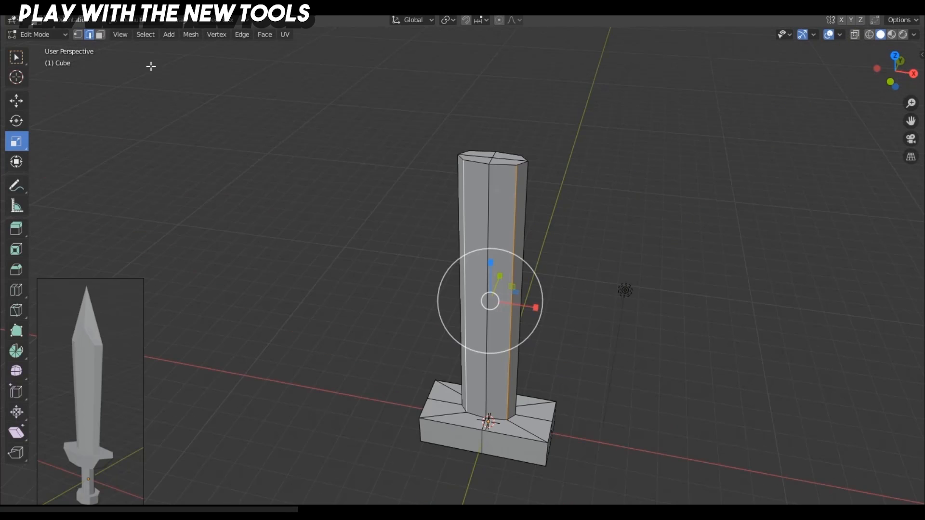
{"action": "left_click", "coordinate": [79, 34]}
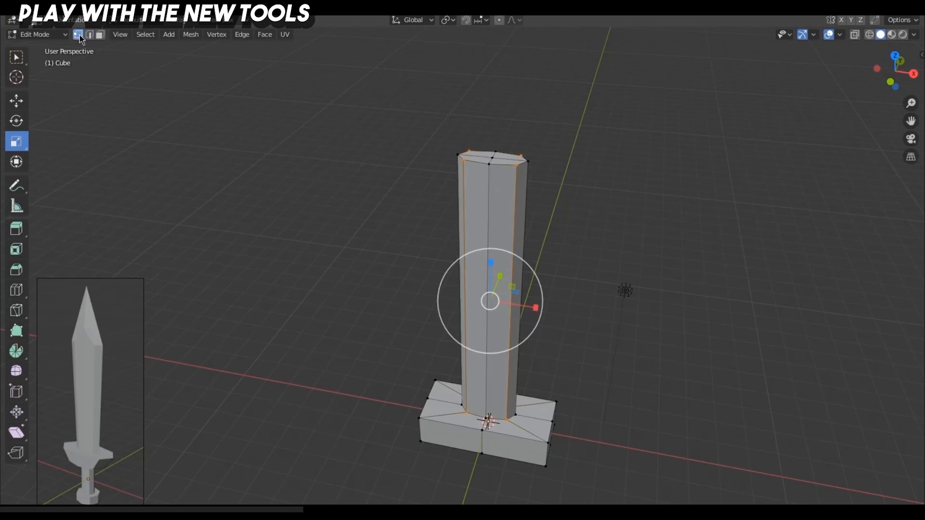
{"action": "left_click", "coordinate": [21, 106]}
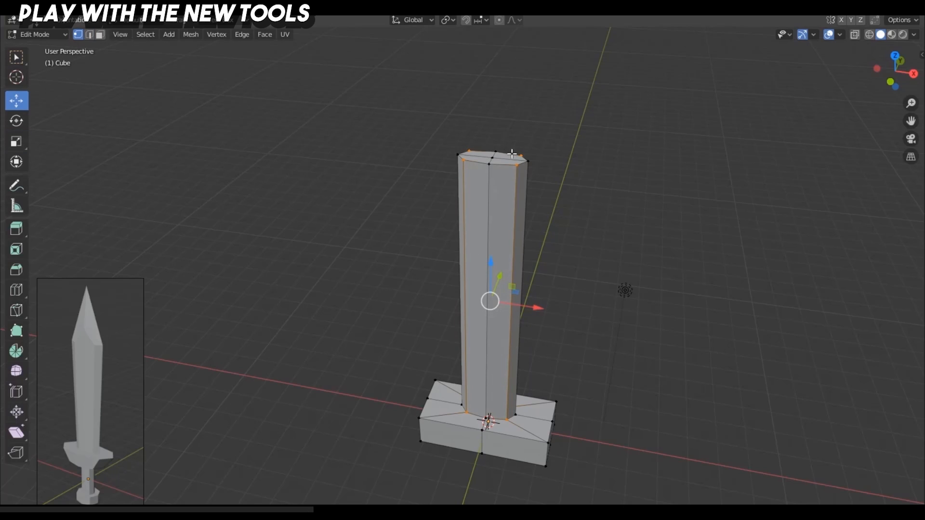
{"action": "left_click", "coordinate": [486, 160]}
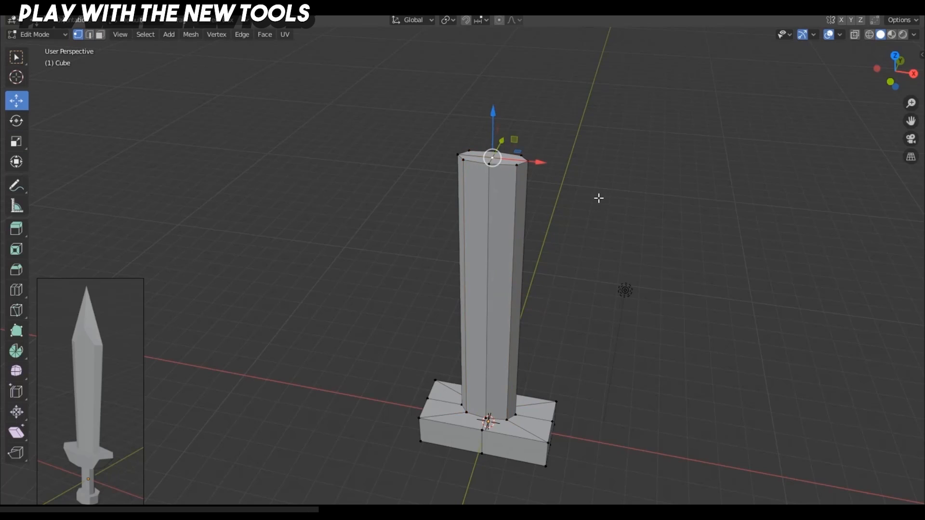
{"action": "scroll", "coordinate": [598, 198], "scroll_direction": "down", "scroll_amount": 3}
{"action": "key", "text": "g"}
{"action": "key", "text": "z"}
{"action": "left_click", "coordinate": [562, 126]}
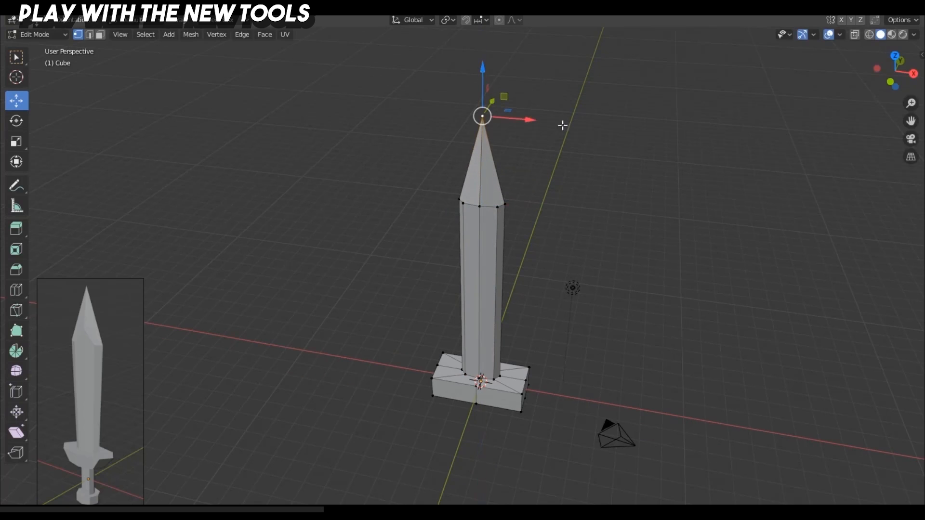
Select the front and back centre vertices at the base of the blade's tip and raise them along Z.
{"action": "middle_click_drag", "start_coordinate": [562, 126], "coordinate": [425, 199]}
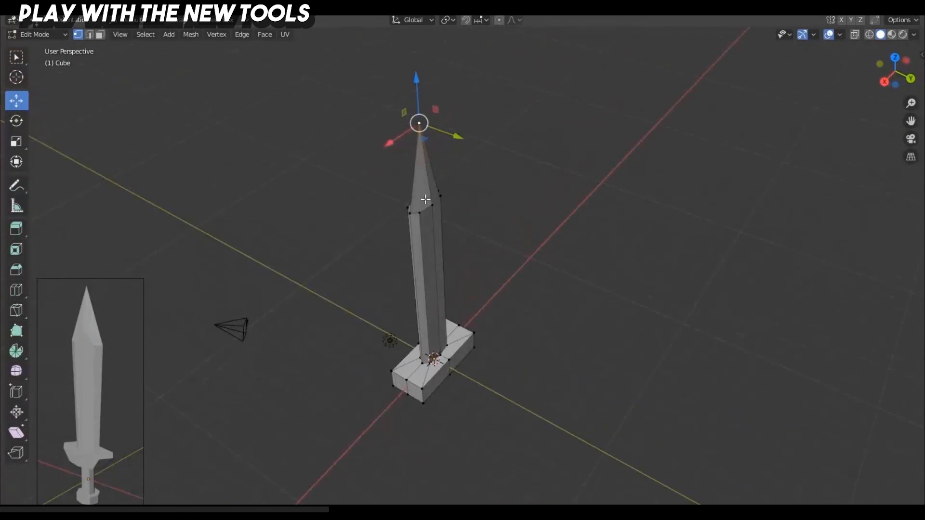
{"action": "left_click", "coordinate": [425, 206], "text": "alt"}
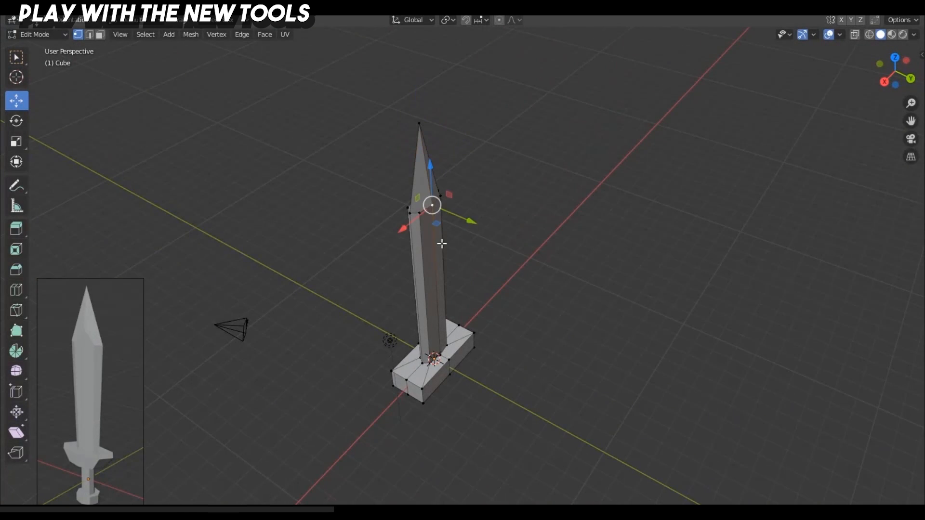
{"action": "middle_click_drag", "start_coordinate": [442, 244], "coordinate": [510, 223]}
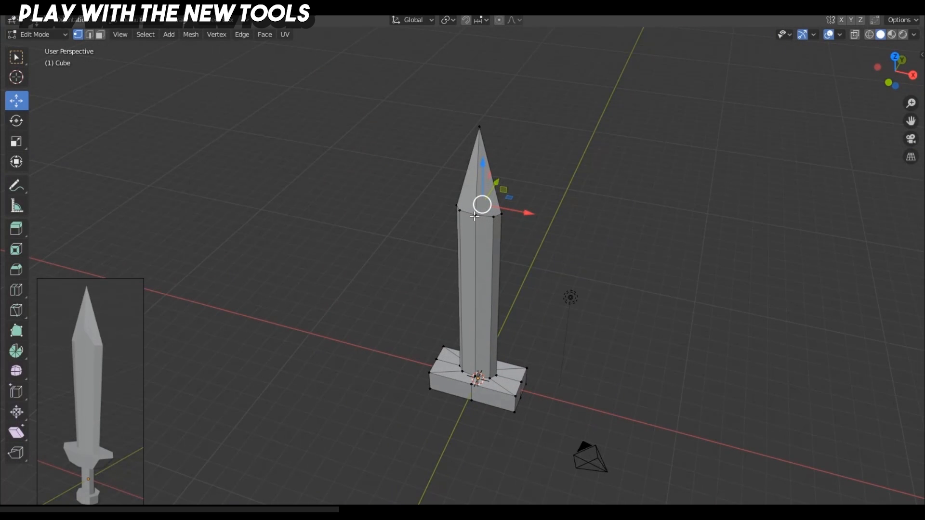
{"action": "left_click", "coordinate": [475, 217]}
{"action": "left_click_drag", "start_coordinate": [476, 166], "coordinate": [477, 142]}
{"action": "middle_click_drag", "start_coordinate": [533, 252], "coordinate": [622, 239]}
{"action": "middle_click_drag", "start_coordinate": [633, 185], "coordinate": [579, 206]}
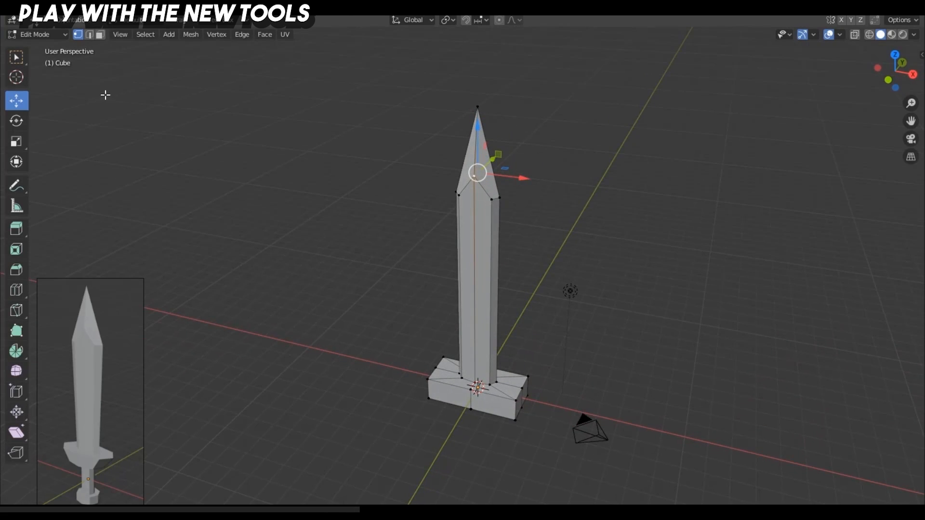
Select the slanted faces of the blade's pointed tip and scale them wider along X.
{"action": "left_click", "coordinate": [100, 34]}
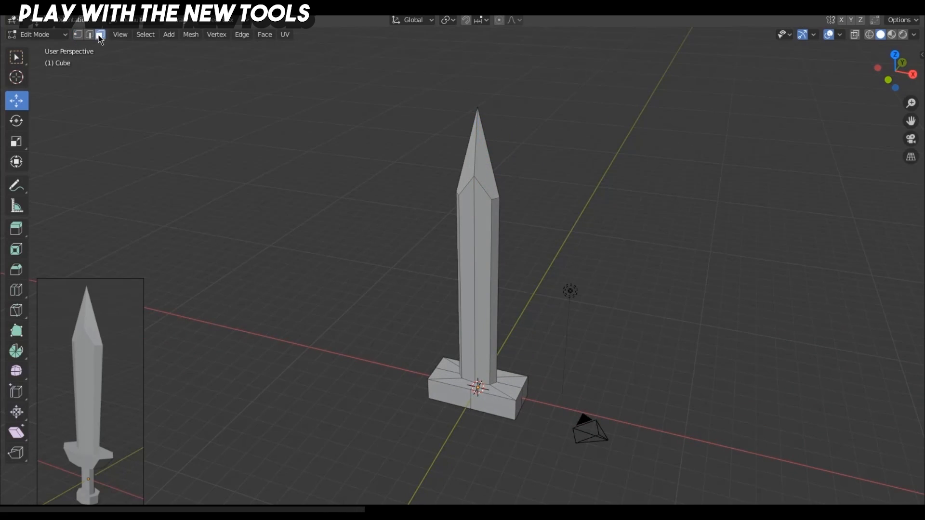
{"action": "middle_click_drag", "start_coordinate": [333, 106], "coordinate": [451, 177]}
{"action": "left_click", "coordinate": [475, 165]}
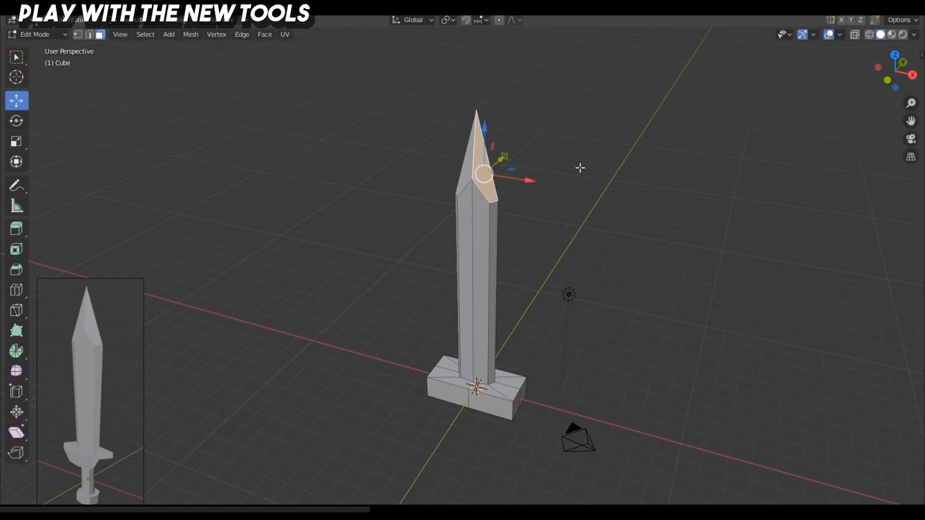
{"action": "middle_click_drag", "start_coordinate": [579, 168], "coordinate": [320, 157]}
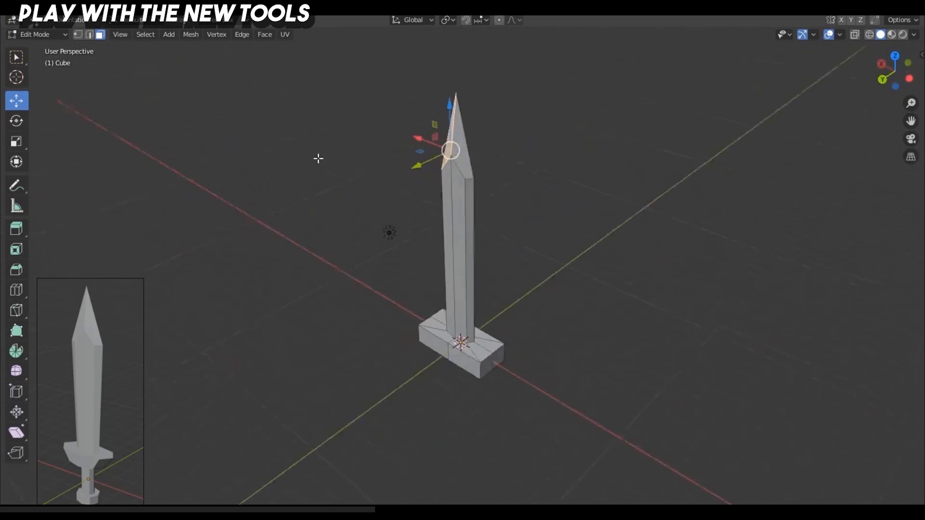
{"action": "left_click", "coordinate": [469, 164]}
{"action": "middle_click_drag", "start_coordinate": [469, 164], "coordinate": [552, 204]}
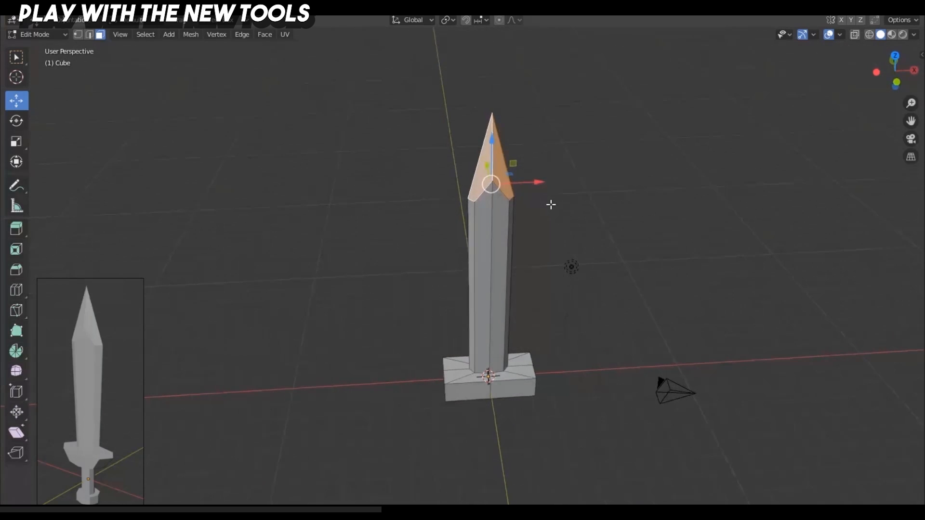
{"action": "left_click", "coordinate": [16, 142]}
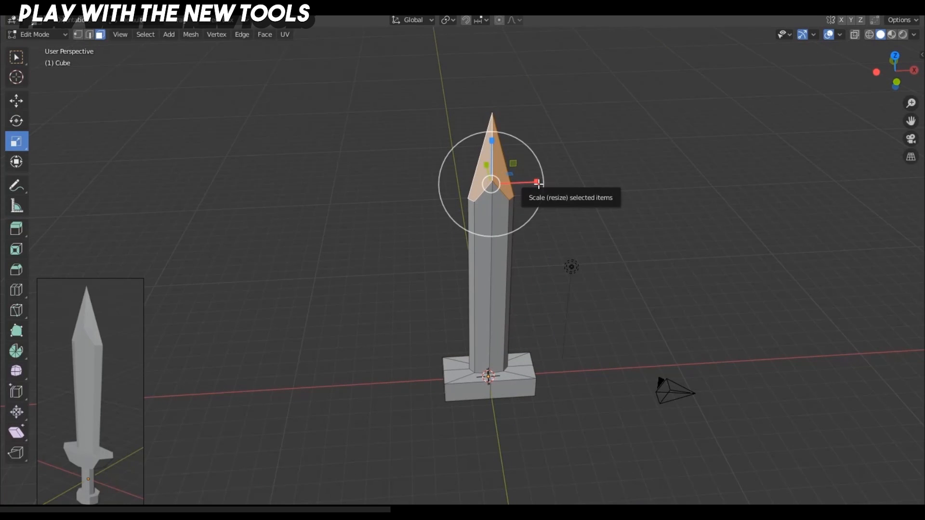
{"action": "left_click_drag", "start_coordinate": [538, 183], "coordinate": [560, 182]}
Select the guard's four vertical corner edges and scale them closer together along X to angle the guard's ends.
{"action": "middle_click_drag", "start_coordinate": [620, 389], "coordinate": [593, 339]}
{"action": "scroll", "coordinate": [675, 326], "scroll_direction": "up", "scroll_amount": 4}
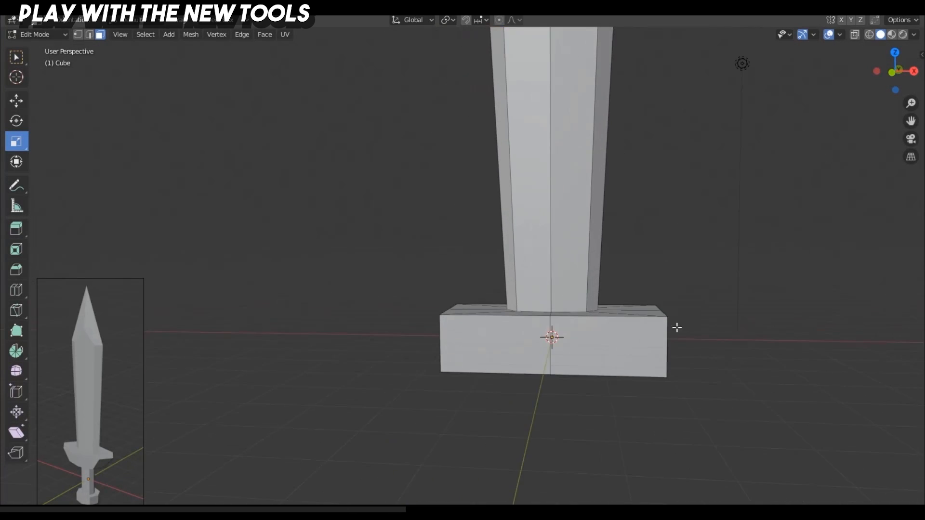
{"action": "middle_click_drag", "start_coordinate": [676, 327], "coordinate": [630, 355]}
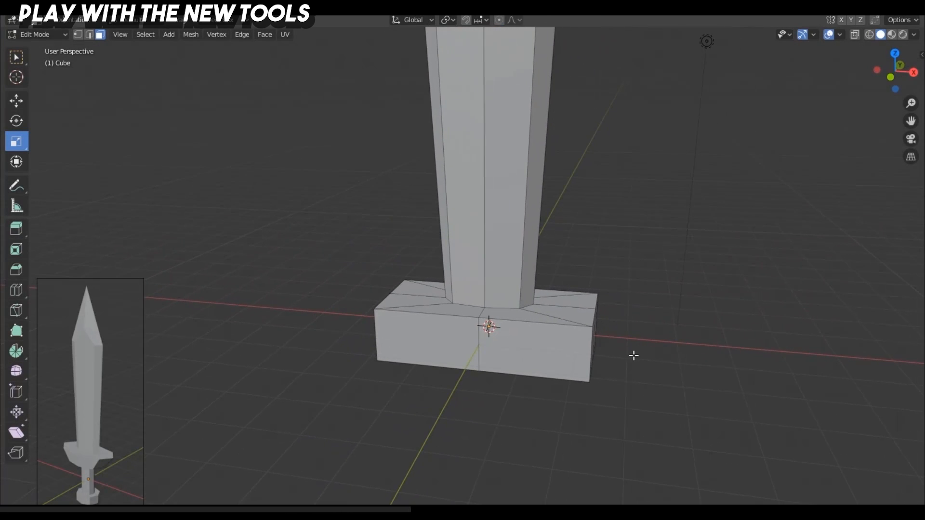
{"action": "key", "text": "2"}
{"action": "left_click", "coordinate": [592, 350]}
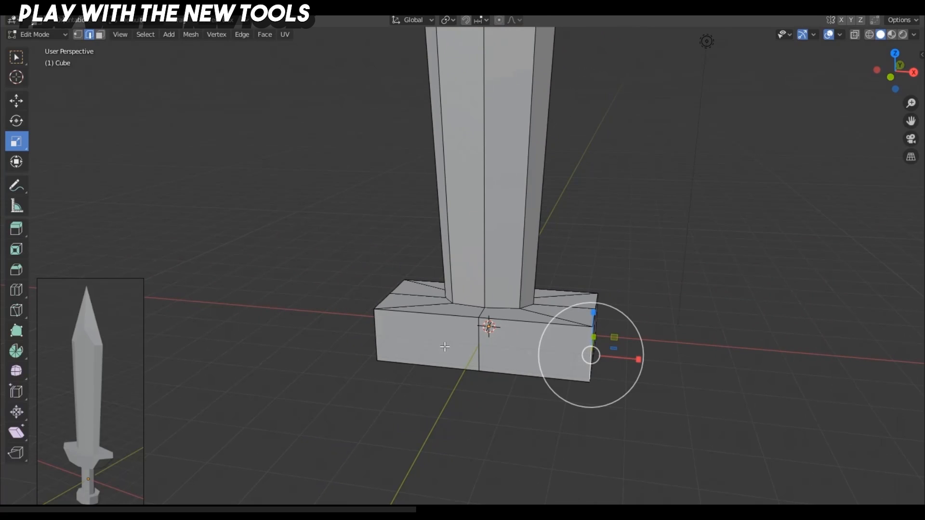
{"action": "left_click", "coordinate": [379, 339], "text": "shift"}
{"action": "middle_click_drag", "start_coordinate": [626, 337], "coordinate": [551, 313]}
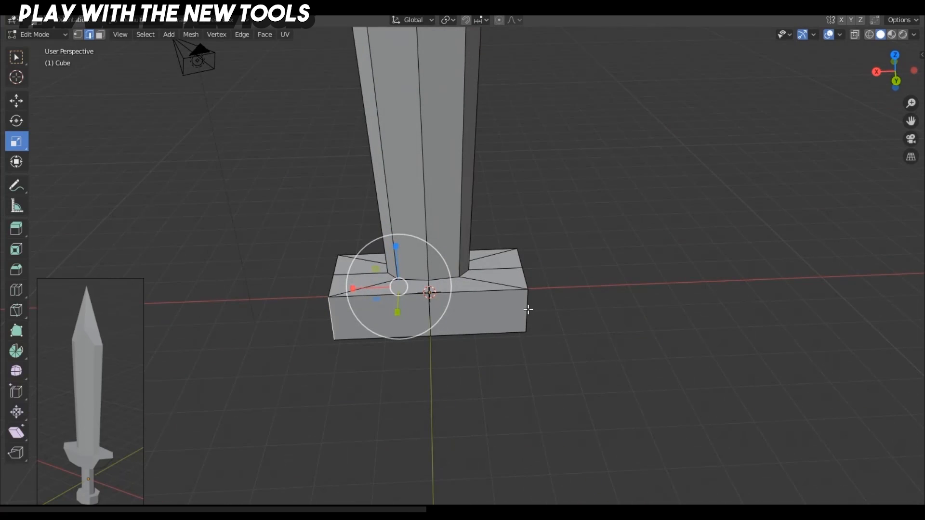
{"action": "left_click_drag", "start_coordinate": [478, 309], "coordinate": [415, 302]}
{"action": "middle_click_drag", "start_coordinate": [415, 301], "coordinate": [555, 363]}
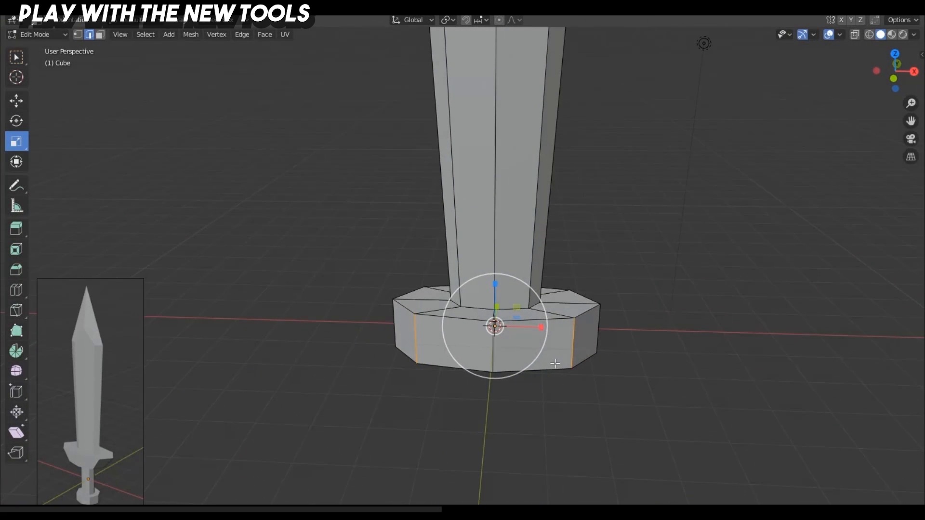
{"action": "key", "text": "alt+a"}
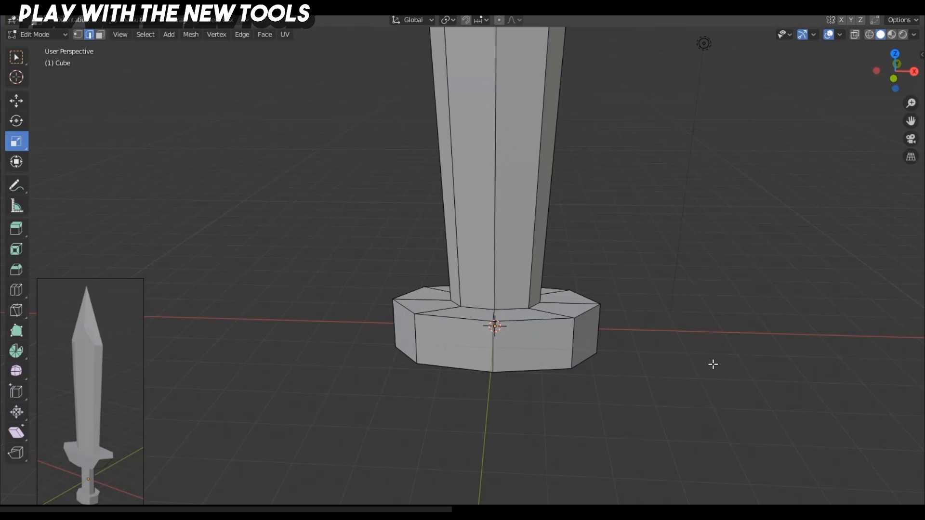
Select the outer edge loop around the guard's top and scale it outward so the guard flares upward.
{"action": "left_click", "coordinate": [535, 320], "text": "alt"}
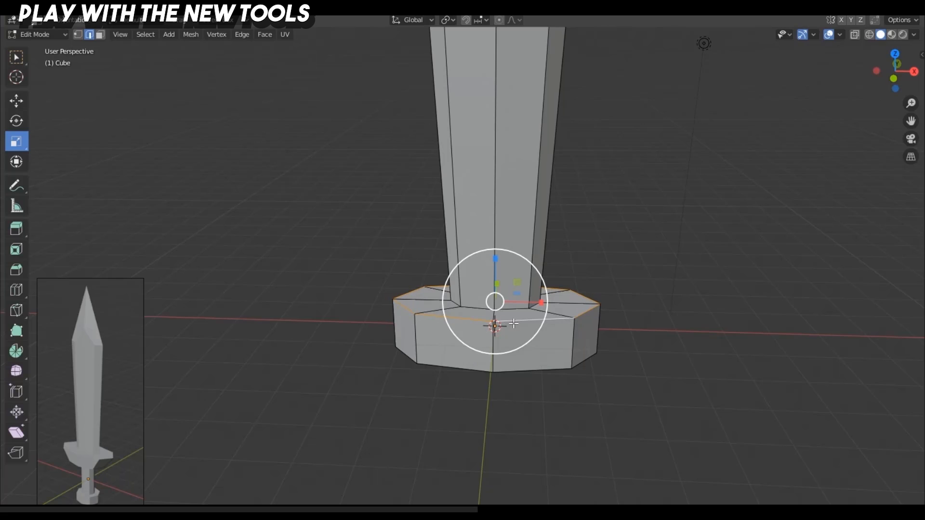
{"action": "middle_click_drag", "start_coordinate": [559, 332], "coordinate": [531, 328]}
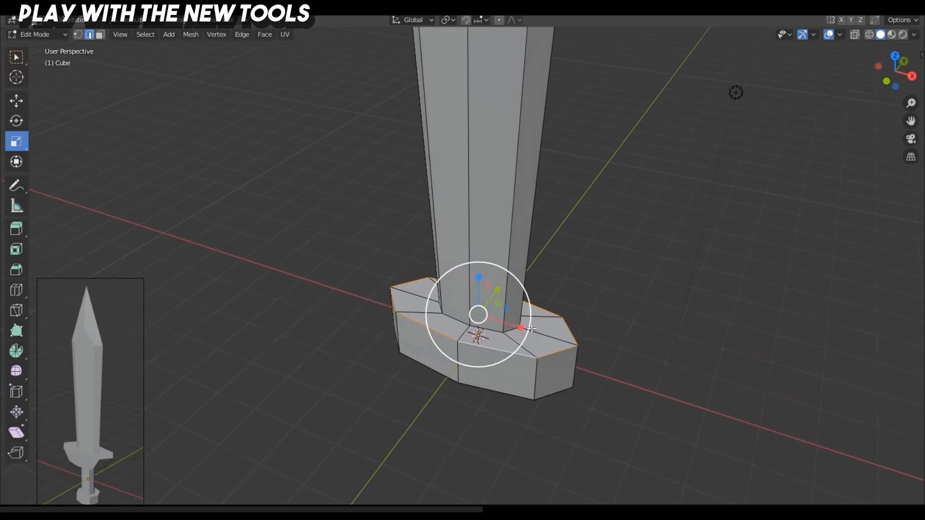
{"action": "left_click_drag", "start_coordinate": [506, 310], "coordinate": [525, 310]}
{"action": "middle_click_drag", "start_coordinate": [526, 311], "coordinate": [602, 242]}
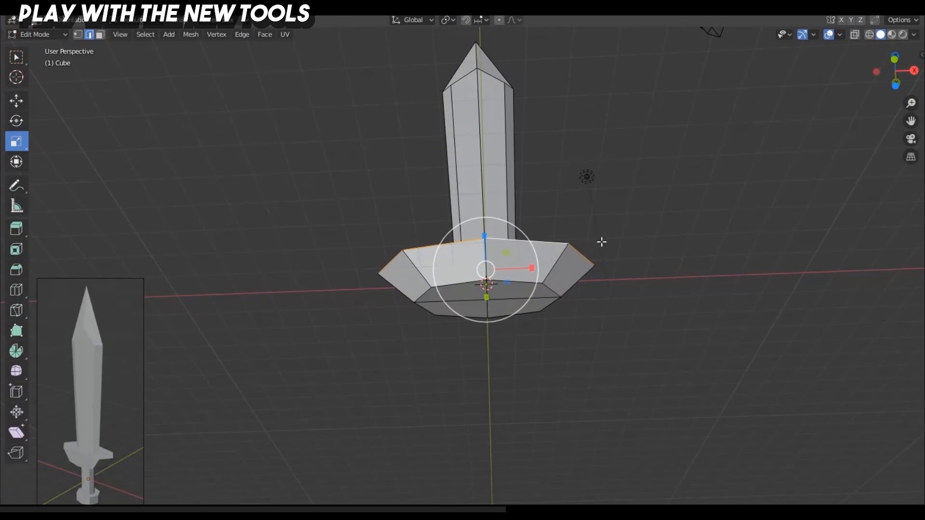
Select the four faces on the guard's underside and inset them slightly.
{"action": "left_click", "coordinate": [100, 34]}
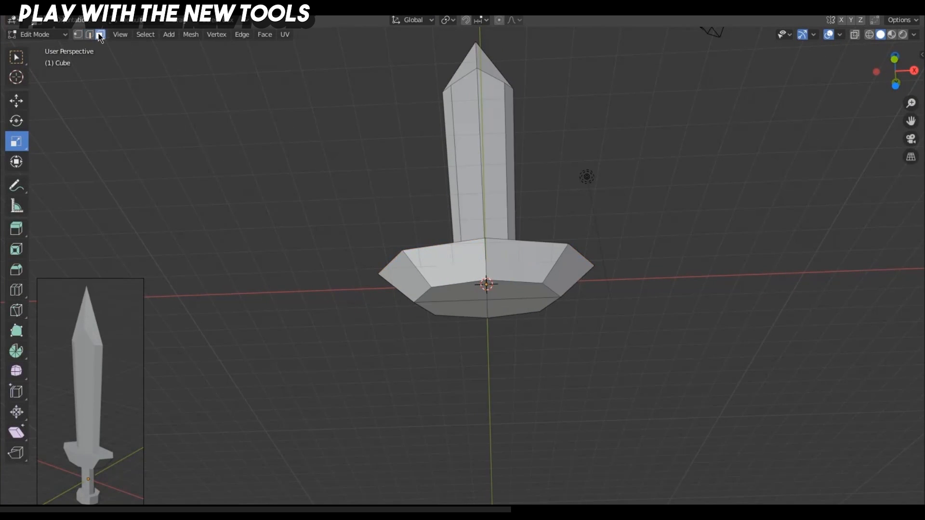
{"action": "left_click", "coordinate": [529, 288]}
{"action": "left_click", "coordinate": [450, 297], "text": "shift"}
{"action": "left_click", "coordinate": [458, 310], "text": "shift"}
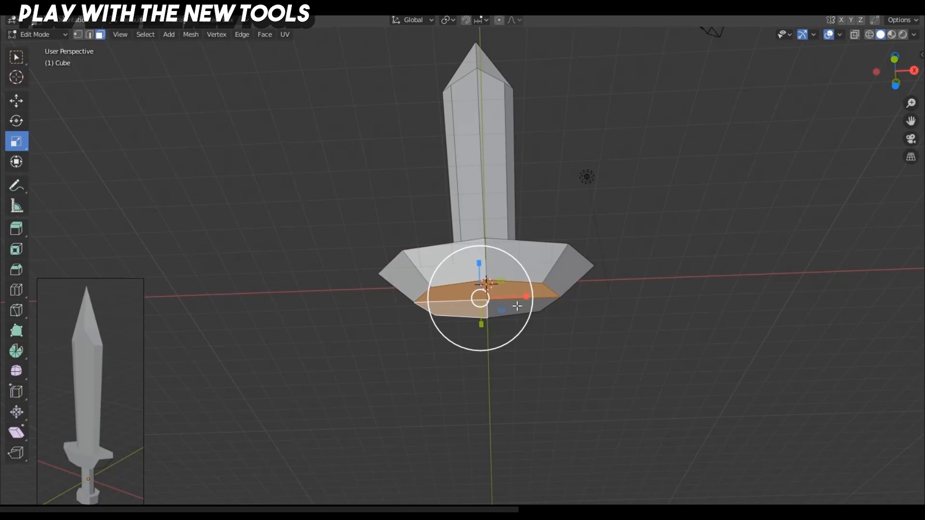
{"action": "left_click", "coordinate": [517, 306], "text": "shift"}
{"action": "middle_click_drag", "start_coordinate": [299, 282], "coordinate": [284, 278]}
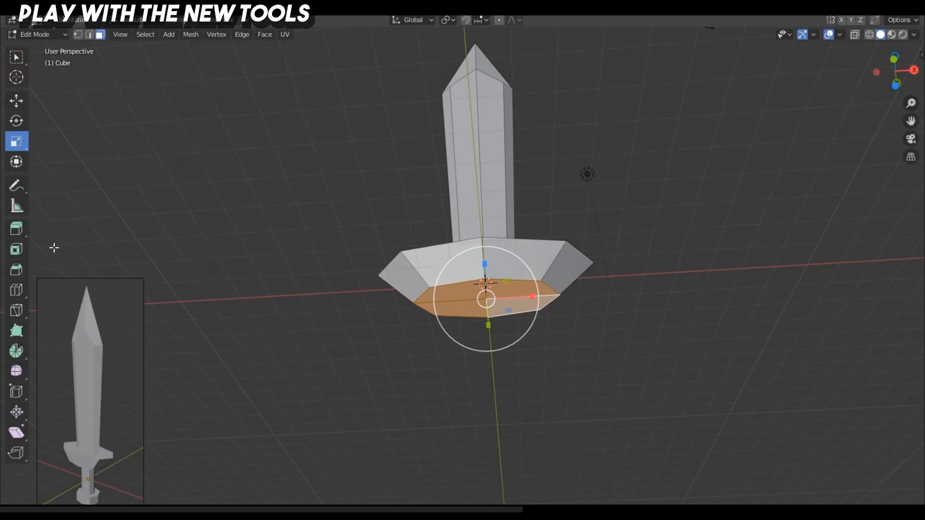
{"action": "left_click", "coordinate": [16, 249]}
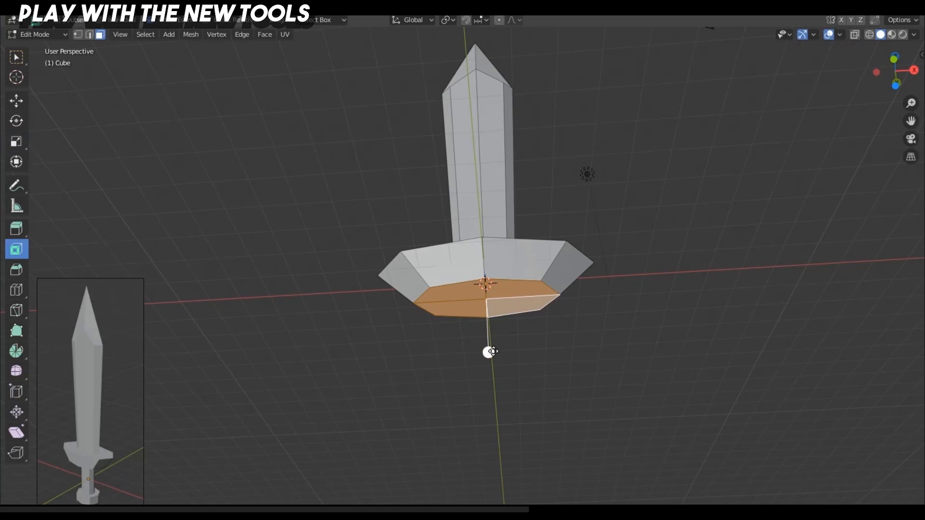
{"action": "left_click_drag", "start_coordinate": [488, 351], "coordinate": [491, 336]}
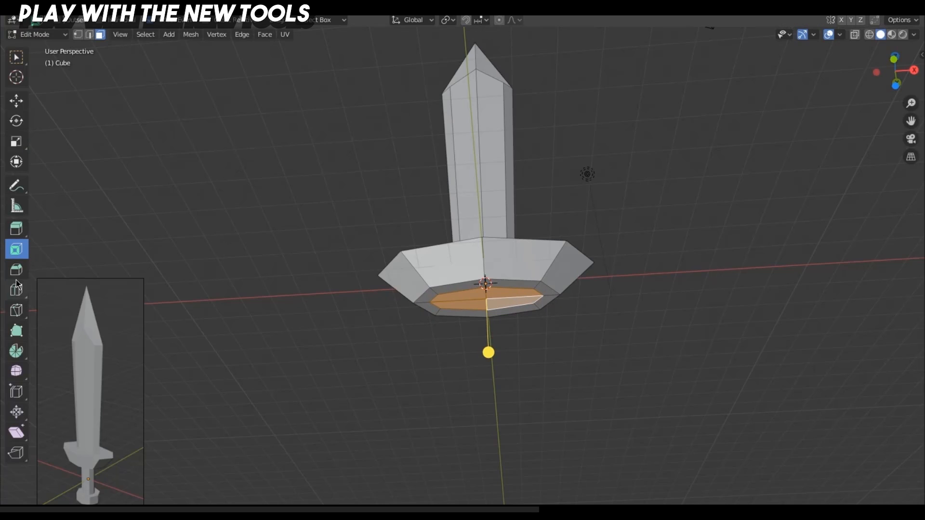
{"action": "left_click", "coordinate": [16, 229]}
{"action": "left_click_drag", "start_coordinate": [488, 336], "coordinate": [493, 463]}
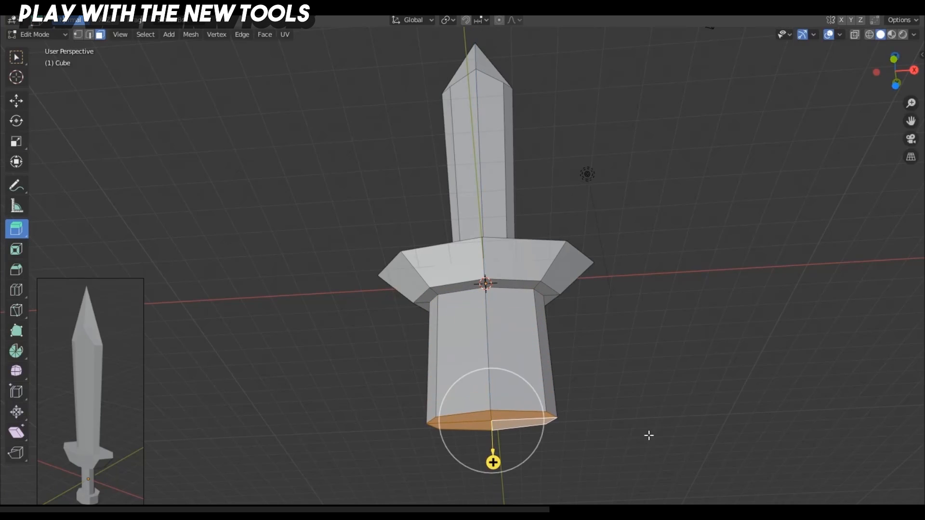
{"action": "key", "text": "ctrl+z"}
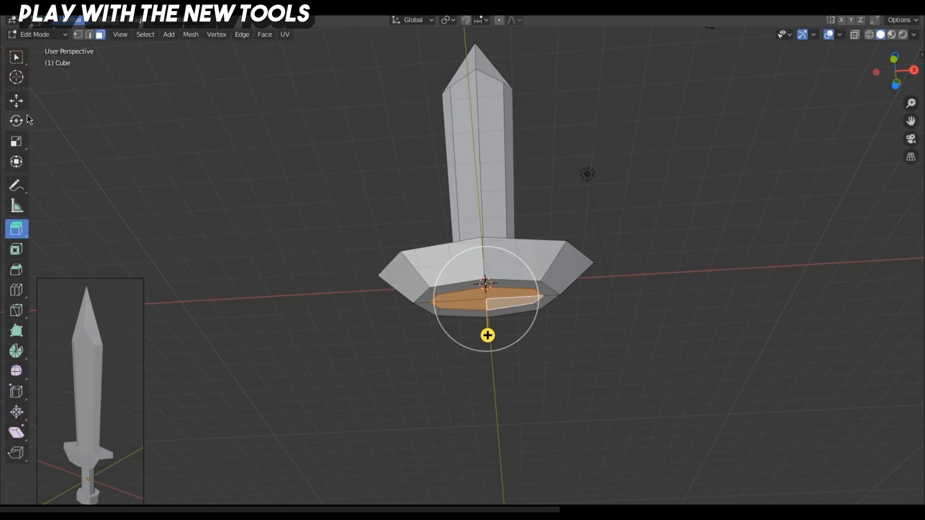
Scale the inset underside faces much narrower along X and extrude them downward to form the sword's handle.
{"action": "left_click", "coordinate": [18, 143]}
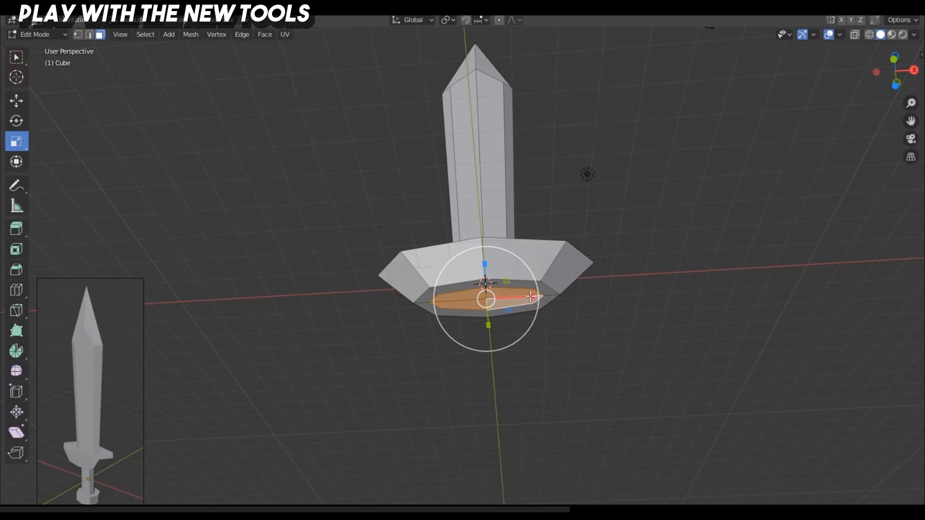
{"action": "left_click_drag", "start_coordinate": [530, 296], "coordinate": [501, 300]}
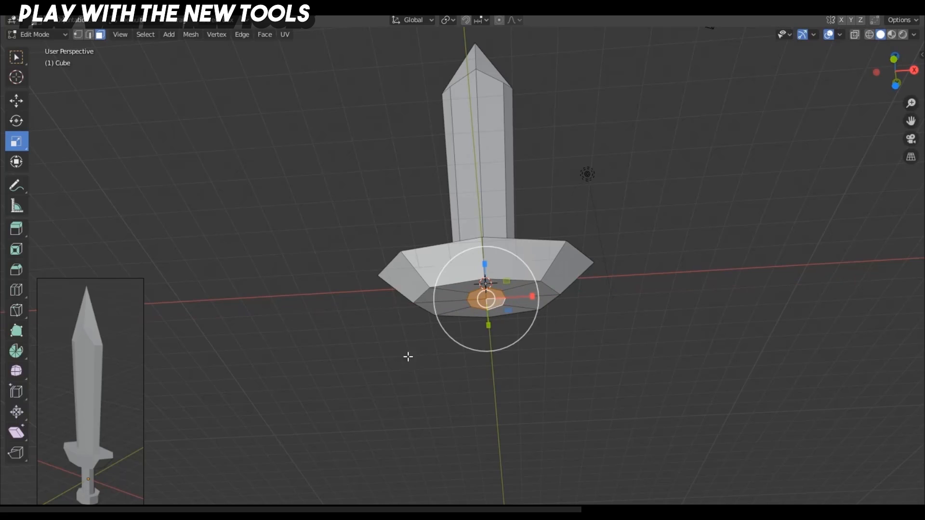
{"action": "left_click", "coordinate": [20, 229]}
{"action": "left_click_drag", "start_coordinate": [488, 336], "coordinate": [491, 408]}
{"action": "middle_click_drag", "start_coordinate": [491, 409], "coordinate": [591, 335]}
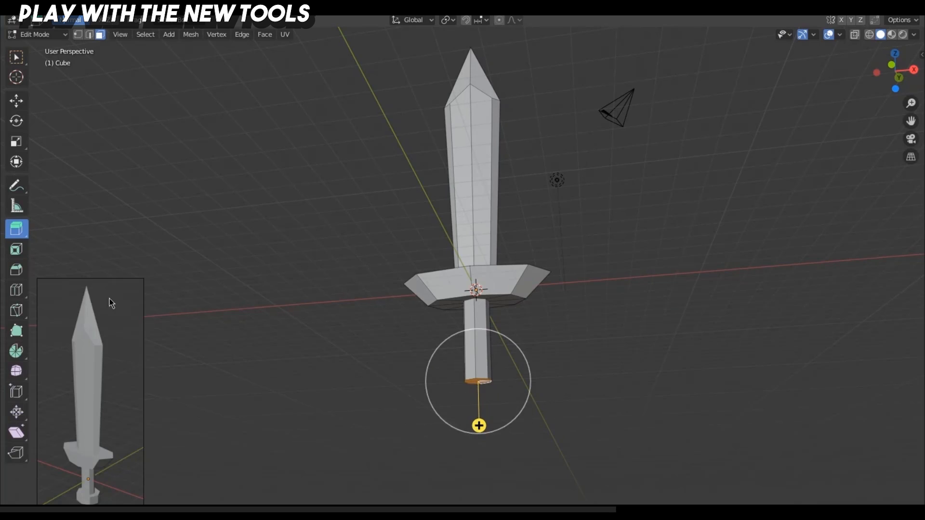
Add a horizontal loop cut around the handle near its lower end and clear the selection.
{"action": "left_click", "coordinate": [22, 293]}
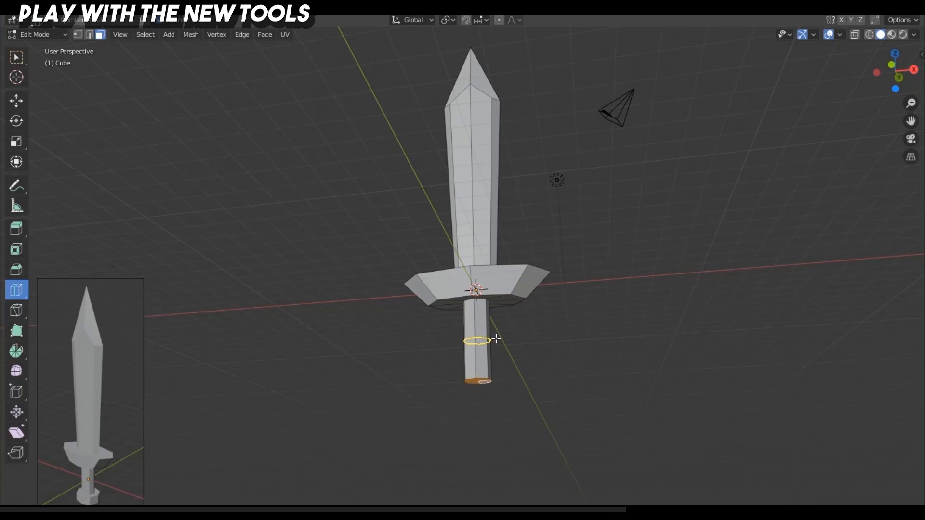
{"action": "left_click_drag", "start_coordinate": [497, 340], "coordinate": [506, 366]}
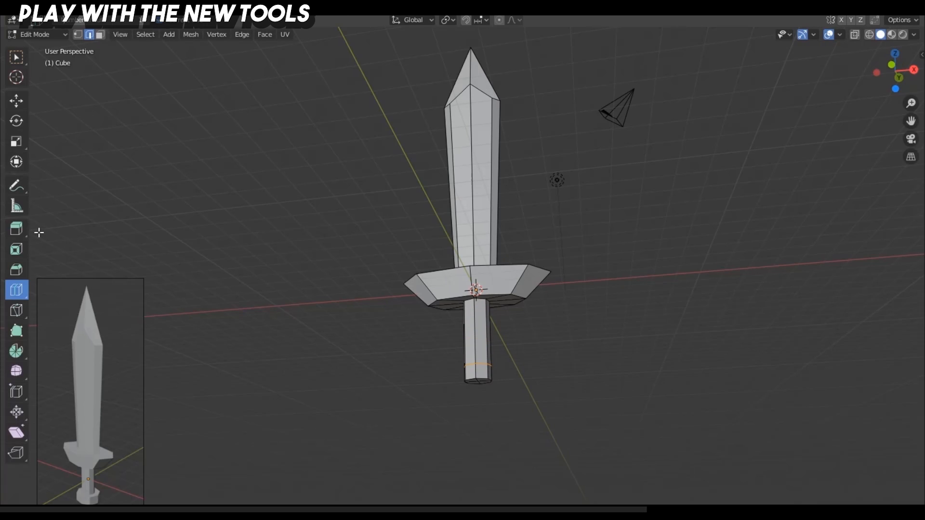
{"action": "left_click", "coordinate": [16, 229]}
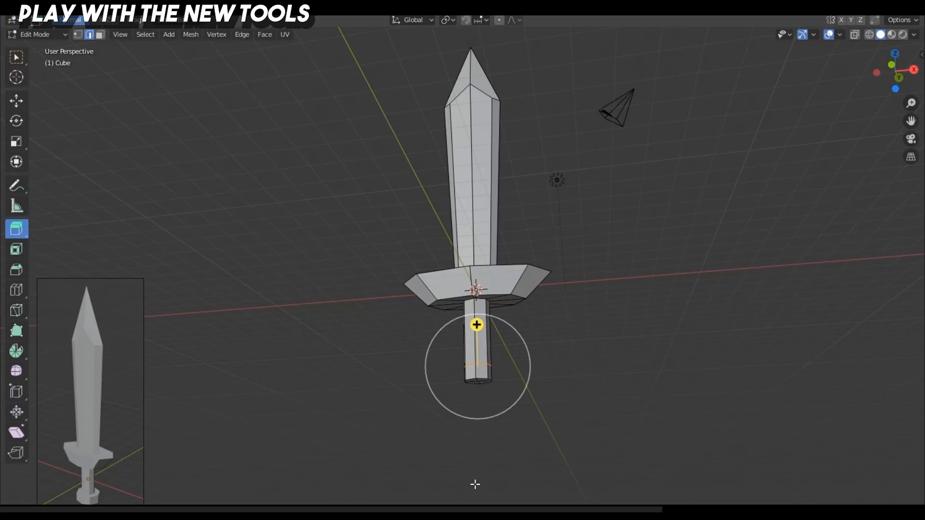
{"action": "key", "text": "alt+a"}
Select the ring of faces around the handle below the new loop cut.
{"action": "left_click", "coordinate": [100, 34]}
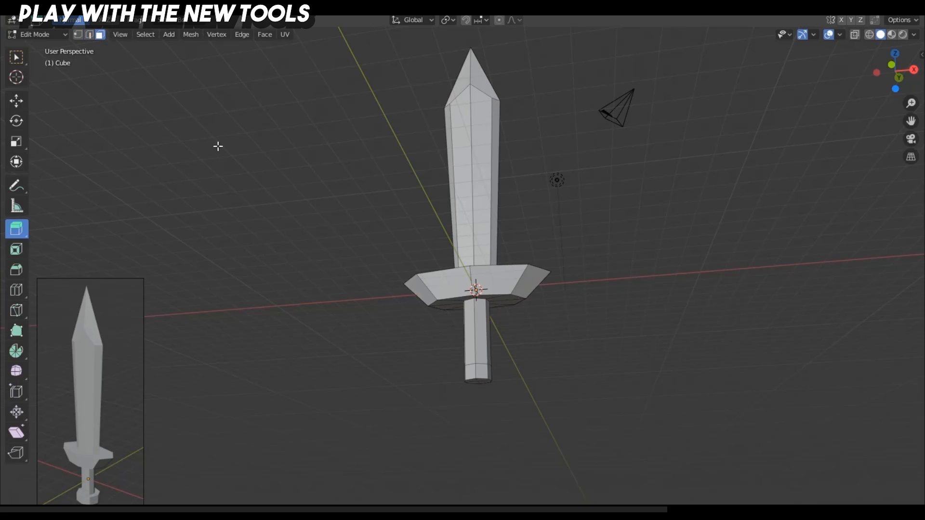
{"action": "scroll", "coordinate": [491, 388], "scroll_direction": "up", "scroll_amount": 2}
{"action": "middle_click_drag", "start_coordinate": [539, 448], "coordinate": [524, 392], "text": "shift"}
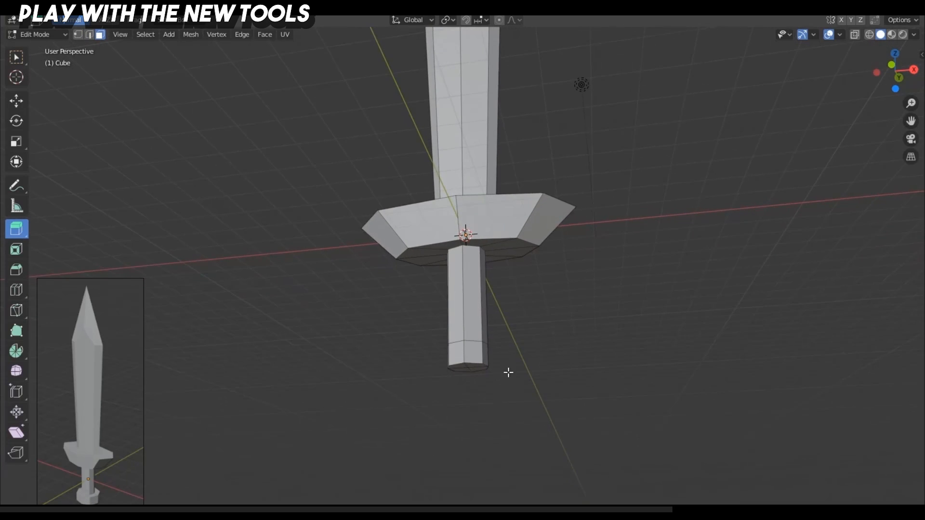
{"action": "left_click", "coordinate": [463, 354]}
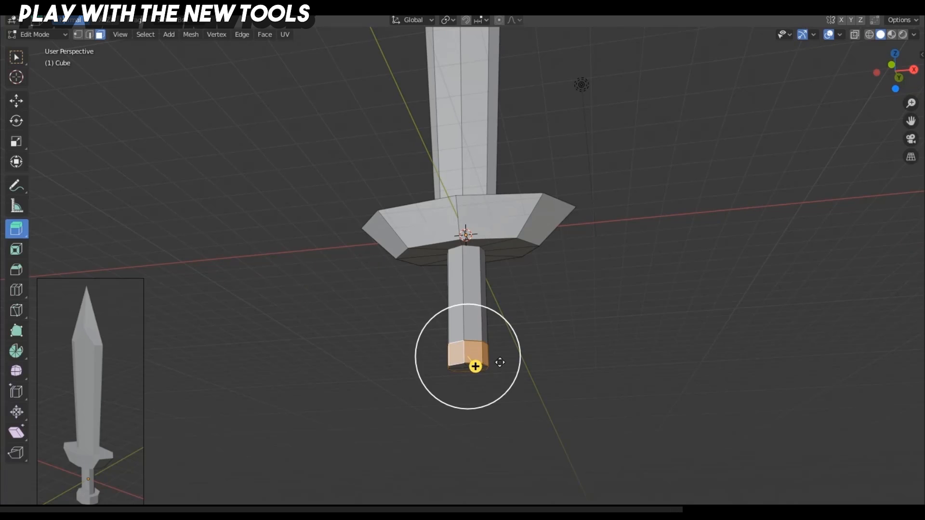
{"action": "middle_click_drag", "start_coordinate": [496, 361], "coordinate": [4, 391]}
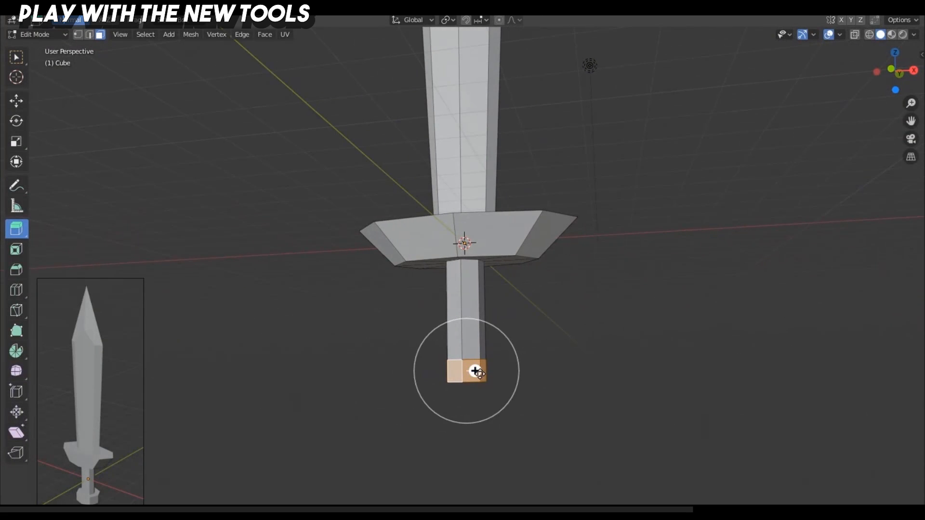
{"action": "left_click_drag", "start_coordinate": [475, 372], "coordinate": [504, 347]}
{"action": "middle_click_drag", "start_coordinate": [504, 347], "coordinate": [544, 424]}
{"action": "key", "text": "ctrl+z"}
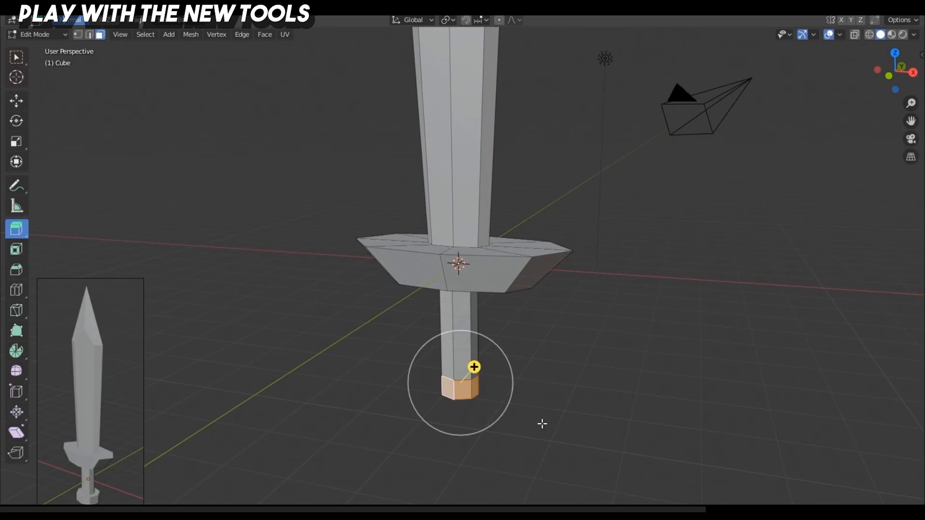
Extrude the selected ring of faces outward with Extrude Along Normals to form the pommel.
{"action": "left_click", "coordinate": [22, 234]}
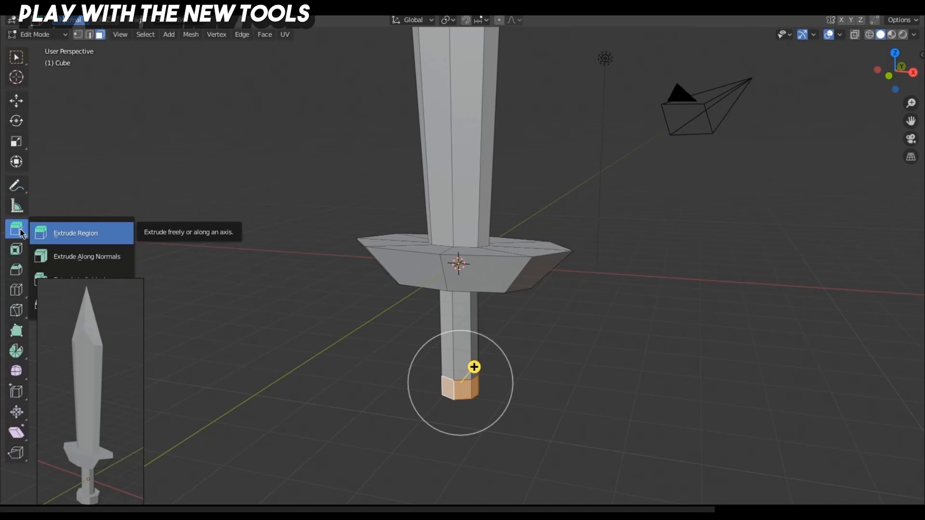
{"action": "left_click", "coordinate": [71, 264]}
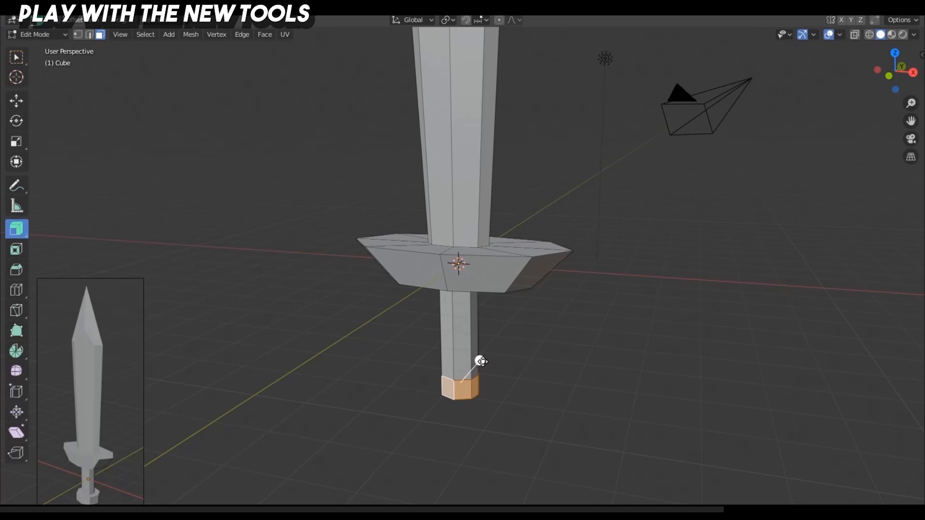
{"action": "left_click_drag", "start_coordinate": [479, 364], "coordinate": [501, 363]}
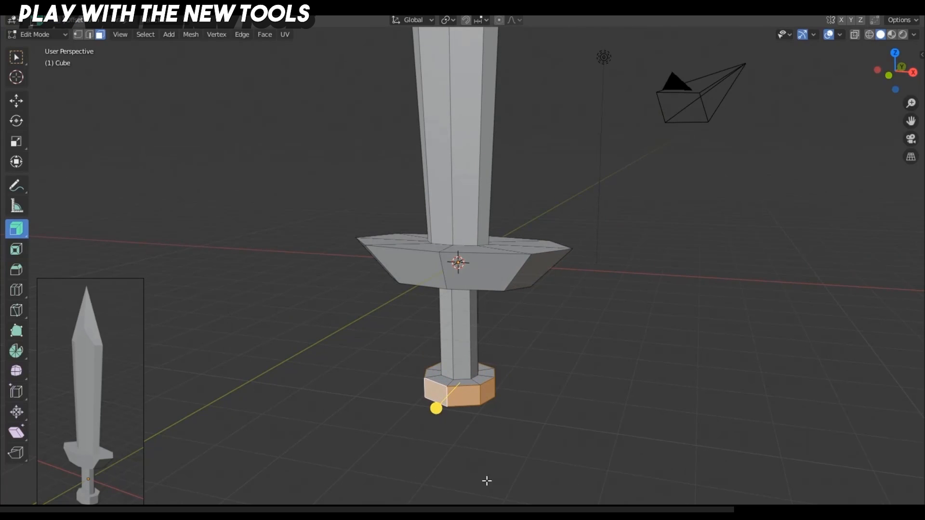
Select the central faces on the pommel's underside and move them downward along Z to form a tapered end.
{"action": "middle_click_drag", "start_coordinate": [498, 468], "coordinate": [512, 376]}
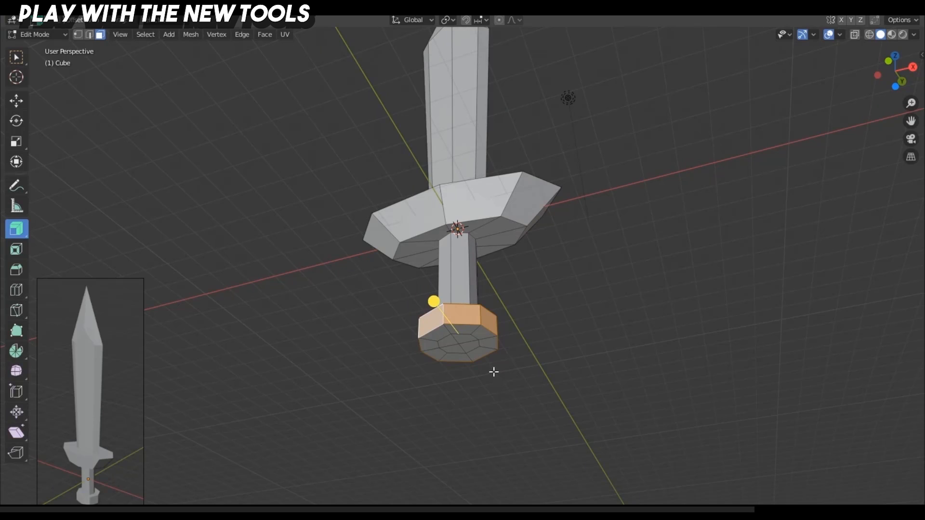
{"action": "left_click", "coordinate": [462, 339]}
{"action": "left_click", "coordinate": [451, 343], "text": "shift"}
{"action": "left_click", "coordinate": [469, 347], "text": "shift"}
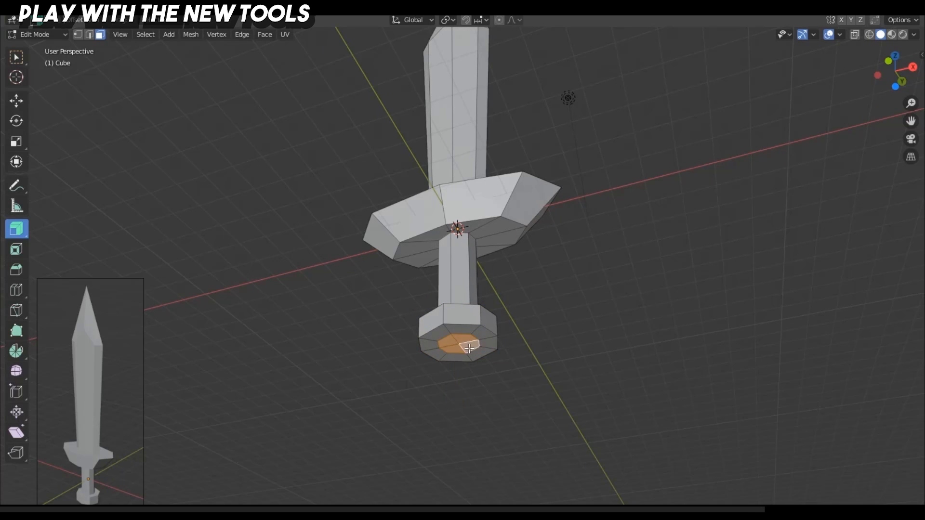
{"action": "key", "text": "shift+space"}
{"action": "key", "text": "g"}
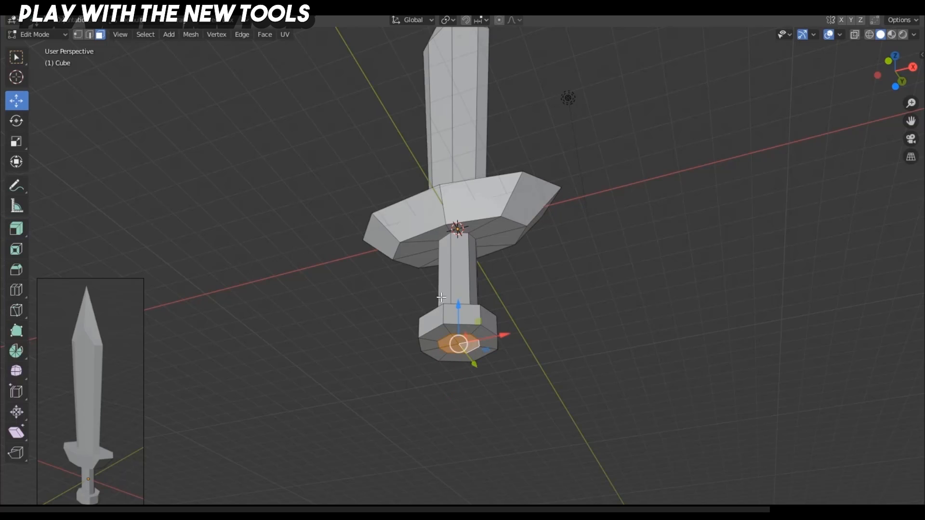
{"action": "left_click_drag", "start_coordinate": [458, 305], "coordinate": [458, 320]}
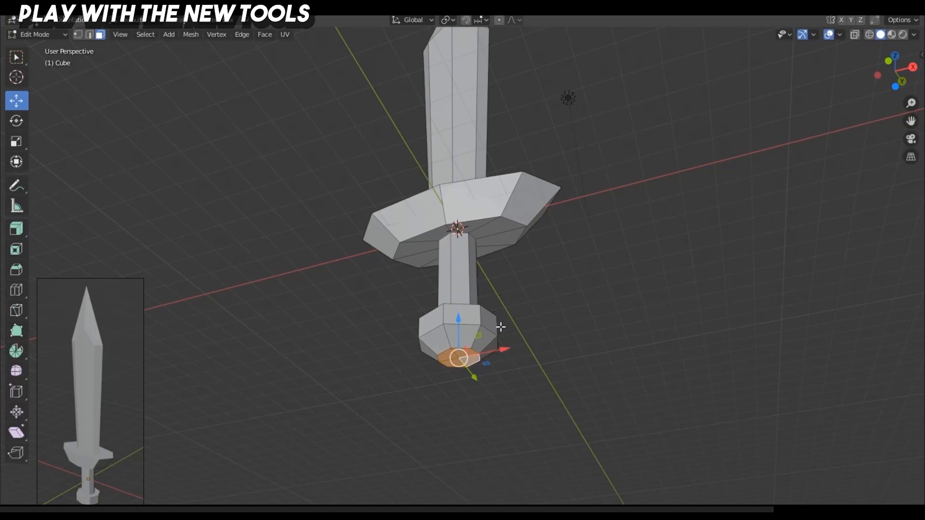
Add the pommel's side face rings to the selection and smooth the whole pommel with the Smooth tool.
{"action": "left_click", "coordinate": [445, 338], "text": "alt+shift"}
{"action": "middle_click_drag", "start_coordinate": [565, 372], "coordinate": [415, 349]}
{"action": "left_click", "coordinate": [442, 380], "text": "alt+shift"}
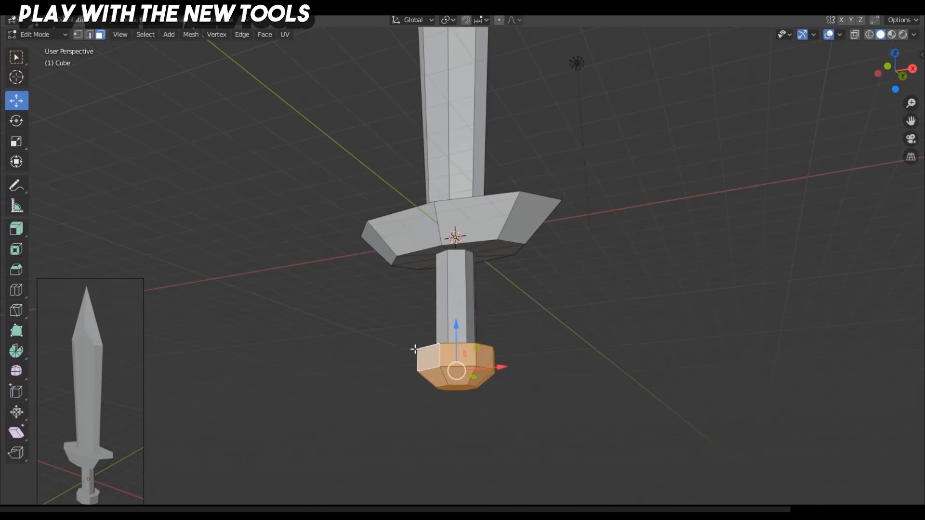
{"action": "left_click", "coordinate": [20, 372]}
{"action": "left_click_drag", "start_coordinate": [457, 435], "coordinate": [527, 304]}
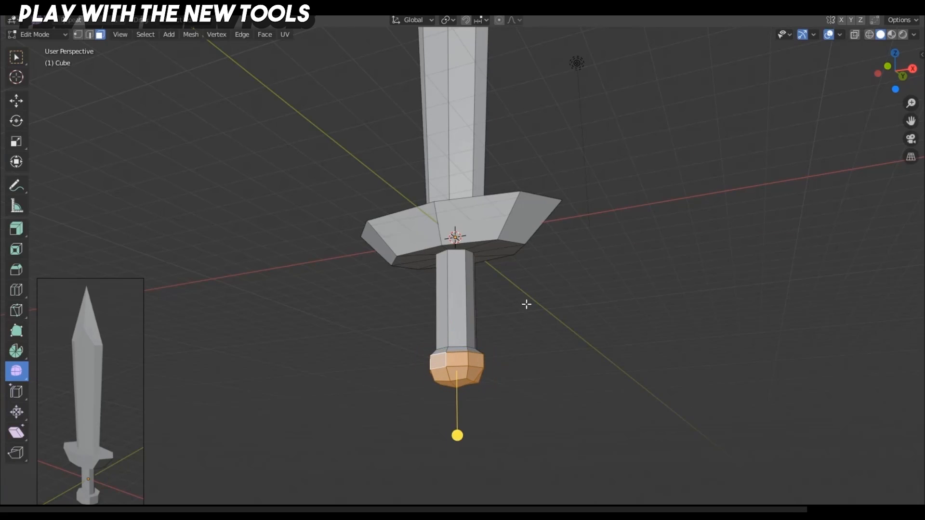
Scale the selected pommel faces up and move them downward along Z.
{"action": "left_click", "coordinate": [16, 141]}
{"action": "left_click_drag", "start_coordinate": [499, 340], "coordinate": [521, 326]}
{"action": "middle_click_drag", "start_coordinate": [520, 326], "coordinate": [550, 331]}
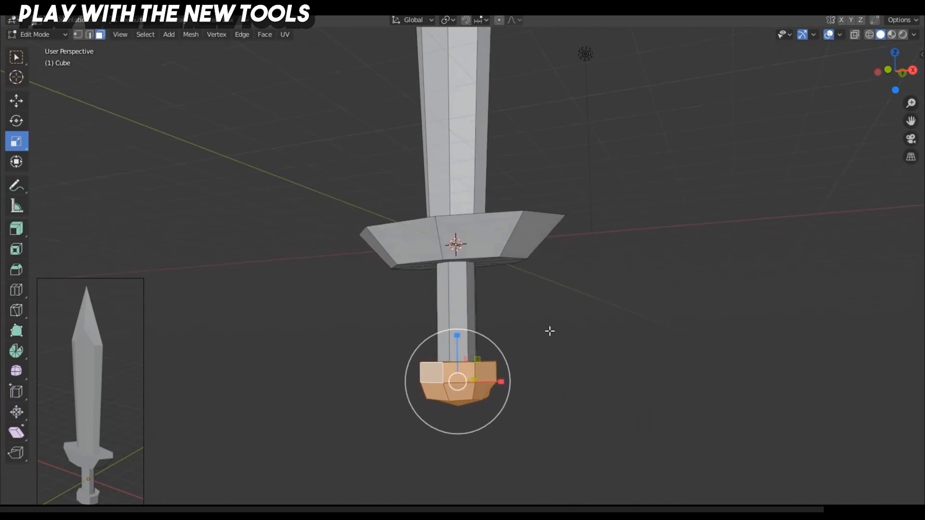
{"action": "left_click", "coordinate": [16, 100]}
{"action": "left_click_drag", "start_coordinate": [454, 331], "coordinate": [458, 354]}
Smooth the enlarged pommel once more and clear the selection.
{"action": "middle_click_drag", "start_coordinate": [551, 361], "coordinate": [10, 382]}
{"action": "left_click", "coordinate": [16, 371]}
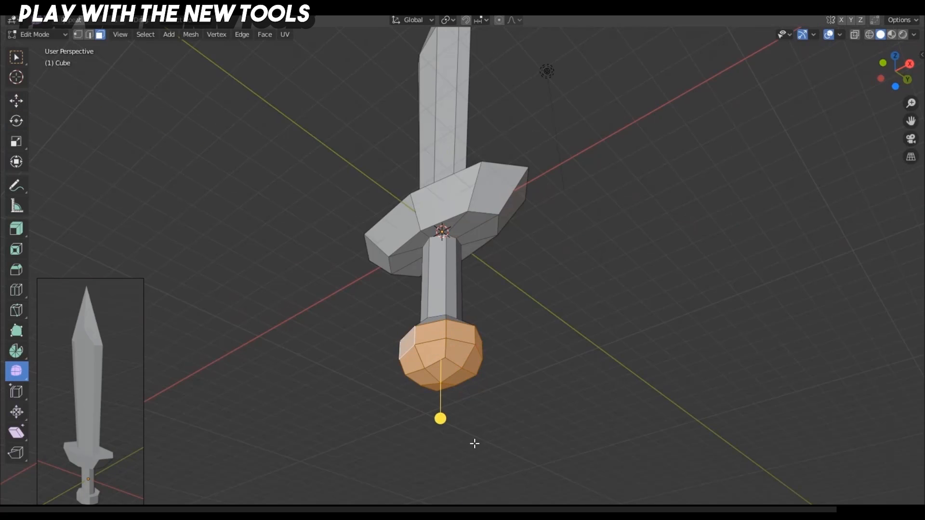
{"action": "left_click_drag", "start_coordinate": [441, 419], "coordinate": [490, 428]}
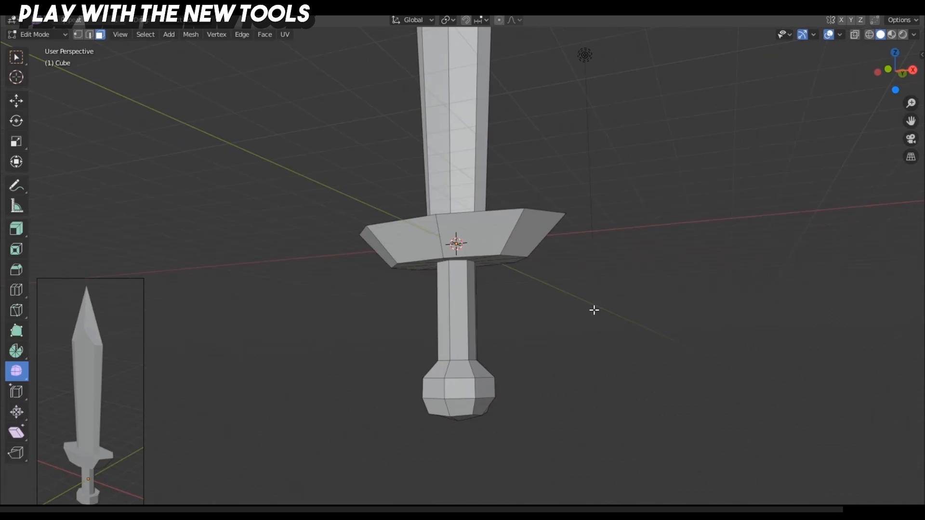
Add three horizontal loop cuts around the handle: one at the middle, one above it and one below it.
{"action": "middle_click_drag", "start_coordinate": [593, 310], "coordinate": [584, 332]}
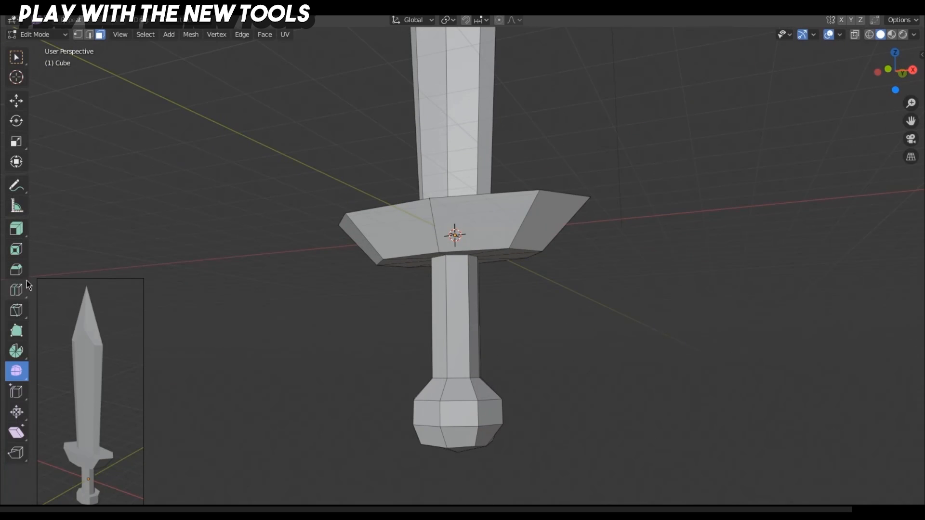
{"action": "left_click", "coordinate": [17, 290]}
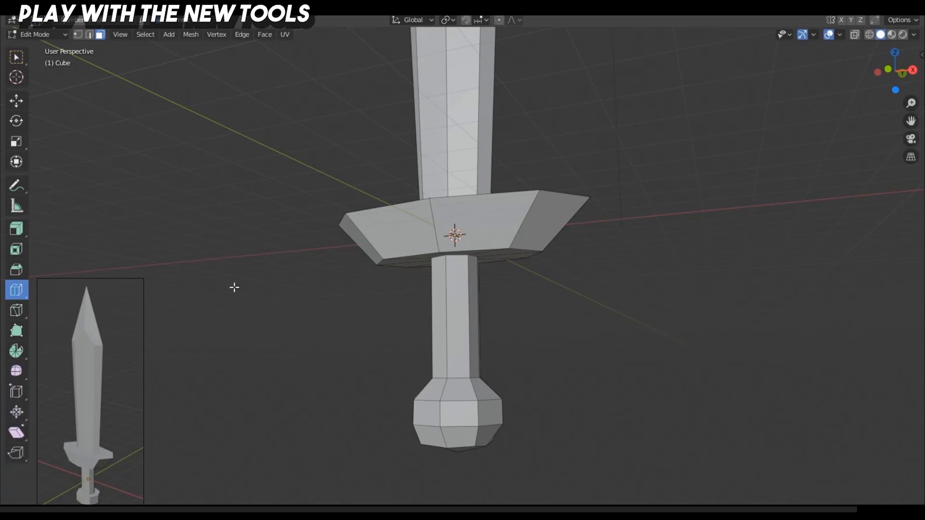
{"action": "left_click_drag", "start_coordinate": [469, 316], "coordinate": [470, 347]}
{"action": "left_click", "coordinate": [465, 294]}
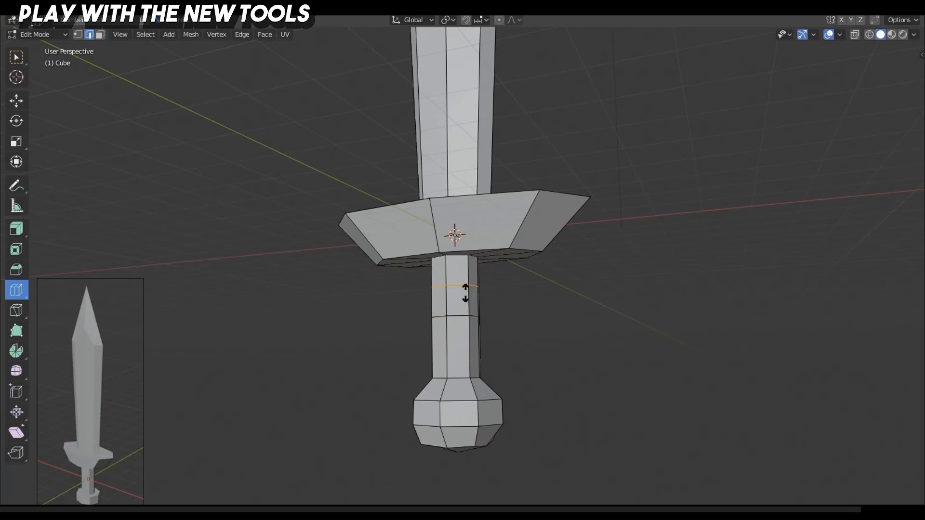
{"action": "left_click", "coordinate": [469, 354]}
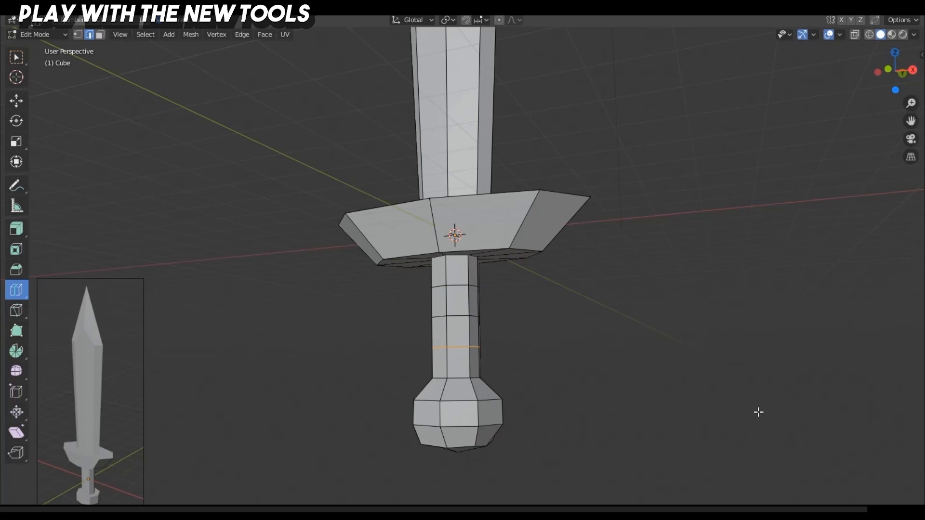
Scale the upper and lower handle edge loops outward for a wavy grip and return to Object Mode.
{"action": "left_click", "coordinate": [16, 142]}
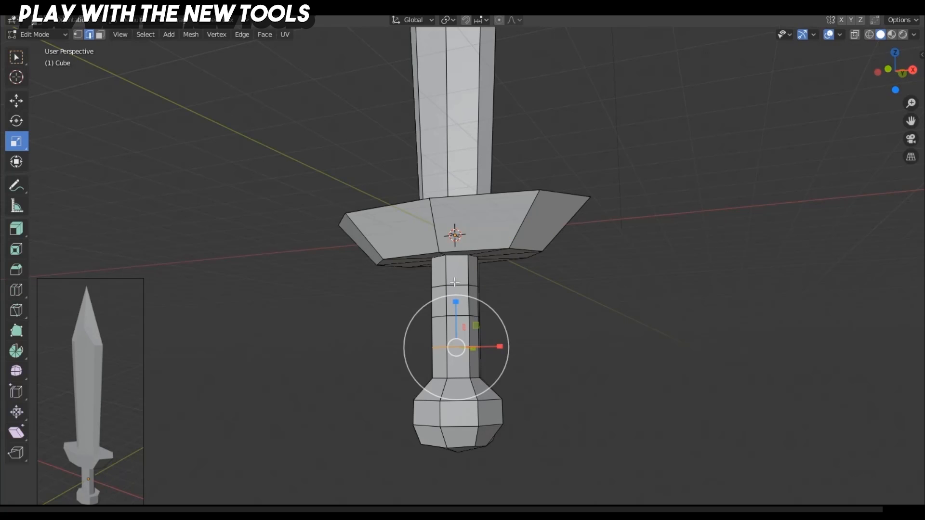
{"action": "middle_click_drag", "start_coordinate": [516, 312], "coordinate": [522, 360]}
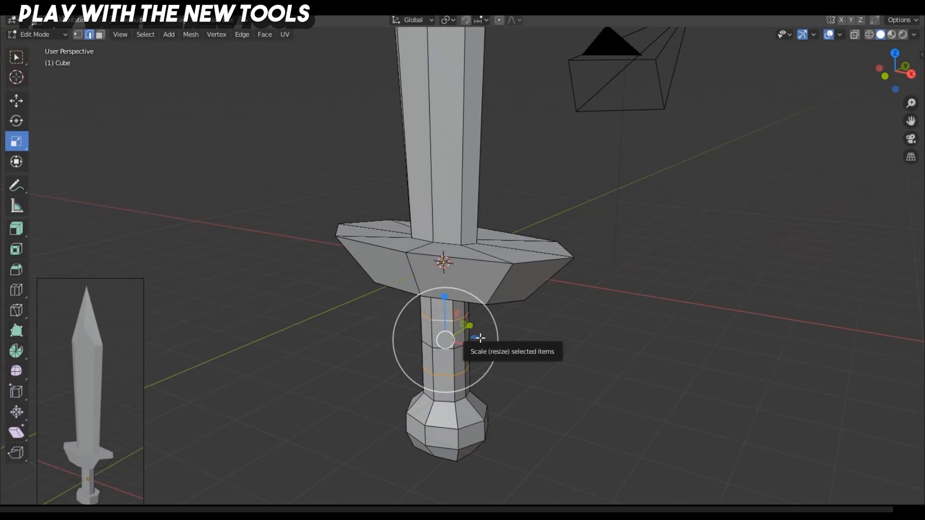
{"action": "left_click_drag", "start_coordinate": [480, 338], "coordinate": [486, 344]}
{"action": "middle_click_drag", "start_coordinate": [533, 382], "coordinate": [658, 362]}
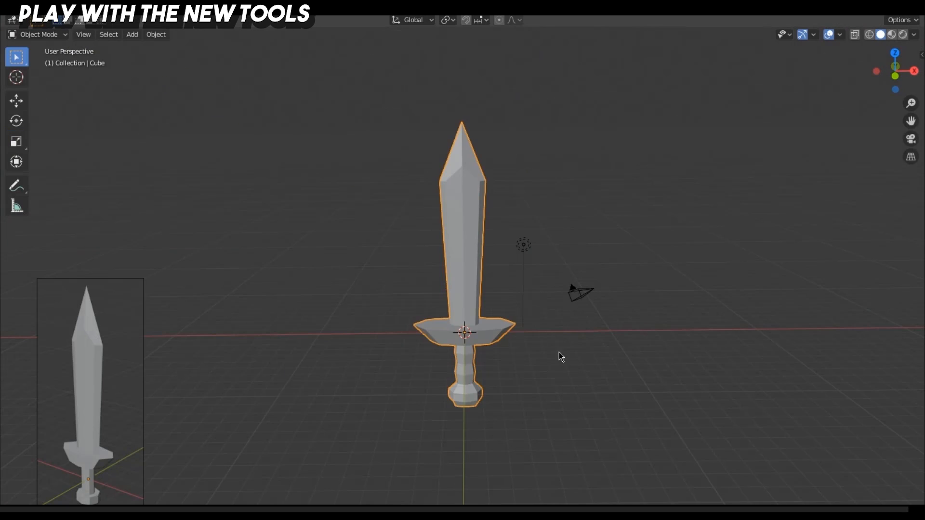
{"action": "middle_click_drag", "start_coordinate": [561, 357], "coordinate": [564, 384]}
{"action": "scroll", "coordinate": [558, 388], "scroll_direction": "up", "scroll_amount": 3}
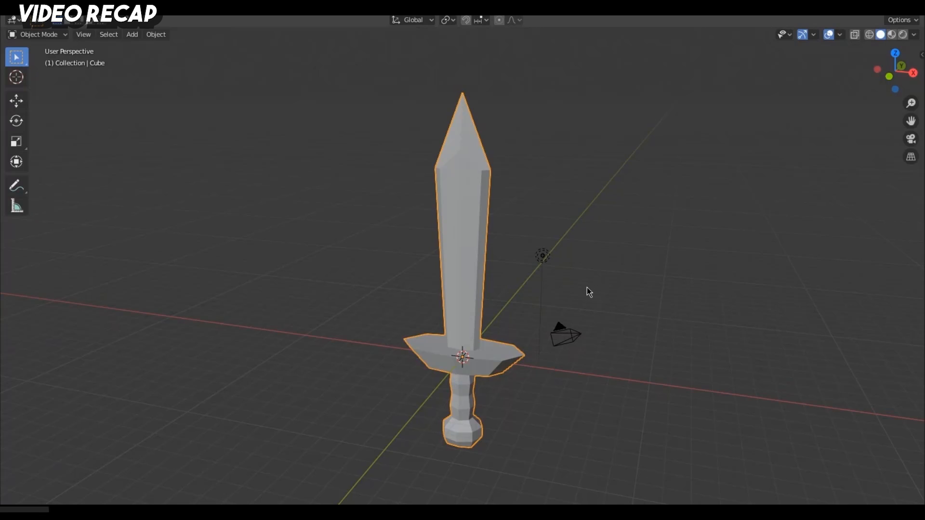
Enter Edit Mode with vertex selection and select the vertex at the blade's tip.
{"action": "left_click", "coordinate": [65, 35]}
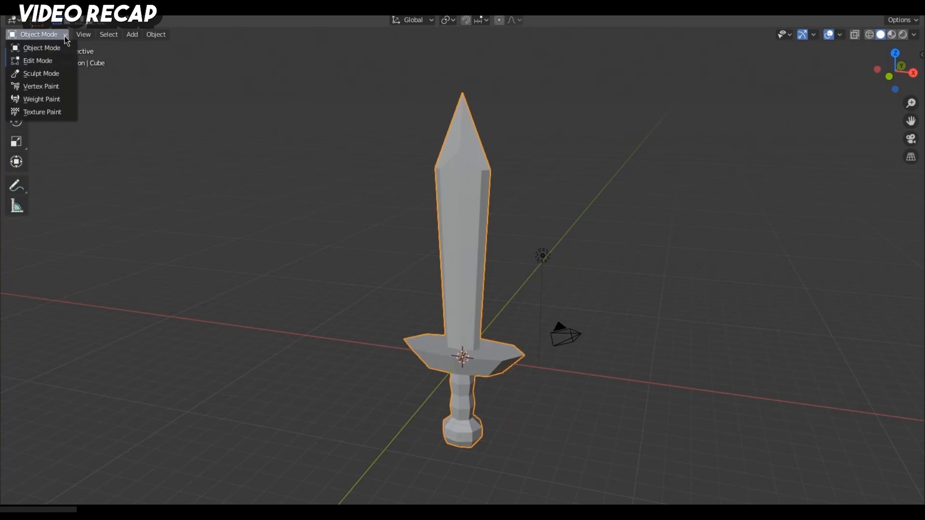
{"action": "left_click", "coordinate": [47, 61]}
{"action": "key", "text": "w"}
{"action": "key", "text": "1"}
{"action": "scroll", "coordinate": [535, 117], "scroll_direction": "up", "scroll_amount": 6}
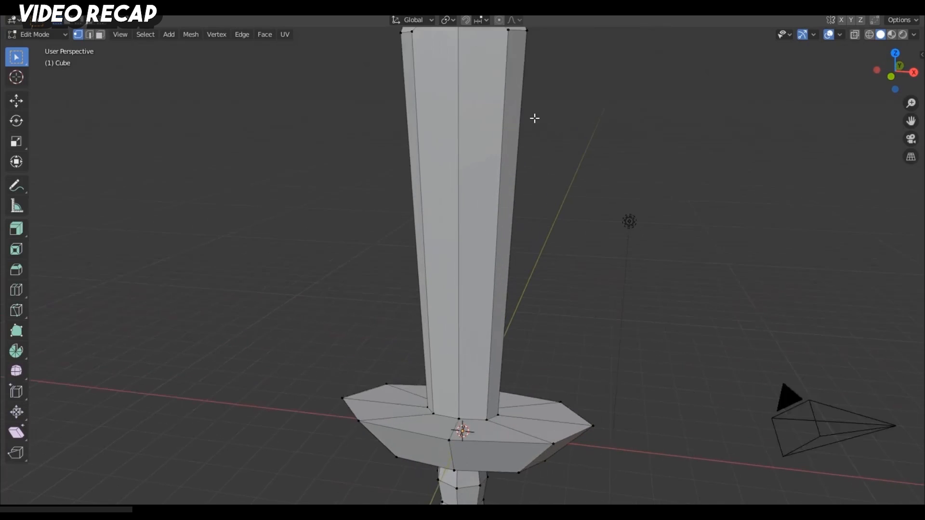
{"action": "middle_click_drag", "start_coordinate": [553, 261], "coordinate": [500, 259]}
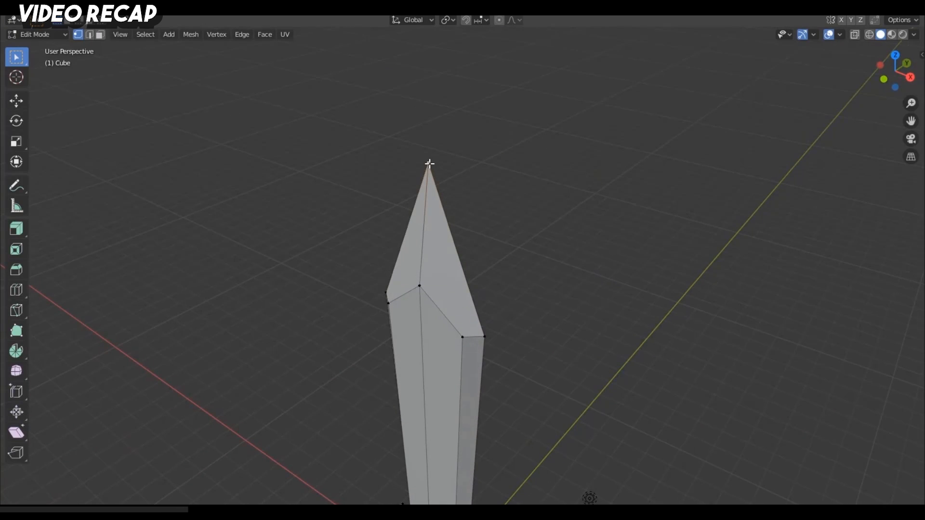
Switch to edge selection and select the edges where the blade's point begins and along its ridge.
{"action": "key", "text": "2"}
{"action": "left_click", "coordinate": [431, 308]}
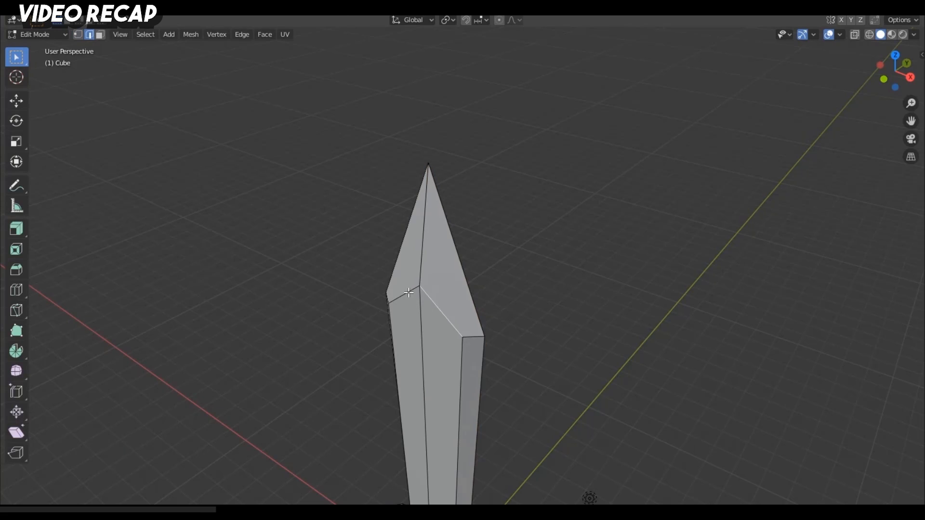
{"action": "left_click", "coordinate": [408, 292], "text": "shift"}
{"action": "left_click", "coordinate": [421, 244], "text": "shift"}
Switch to face selection and select several faces around the blade's point.
{"action": "key", "text": "3"}
{"action": "left_click", "coordinate": [433, 271]}
{"action": "left_click", "coordinate": [399, 277], "text": "shift"}
{"action": "left_click", "coordinate": [403, 345], "text": "shift"}
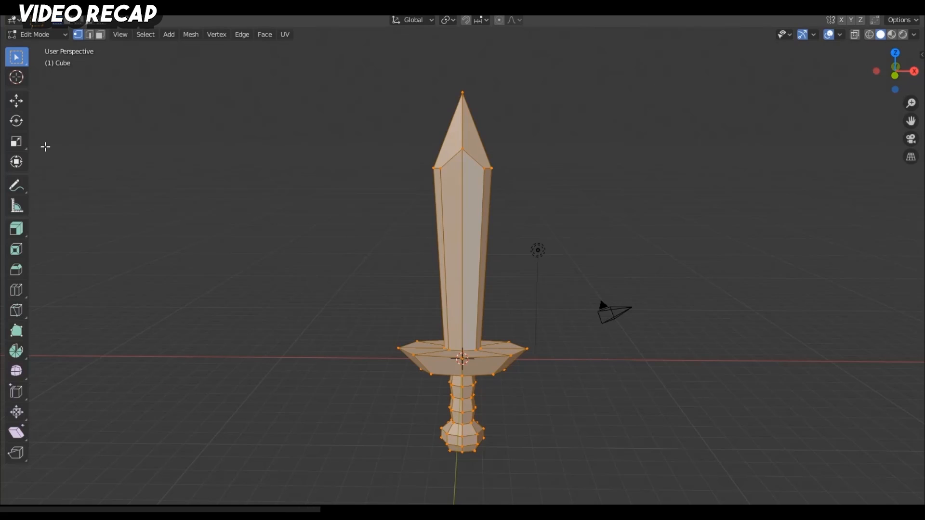
Review the Move, Rotate and Scale gizmos in turn on the fully selected sword.
{"action": "left_click", "coordinate": [18, 101]}
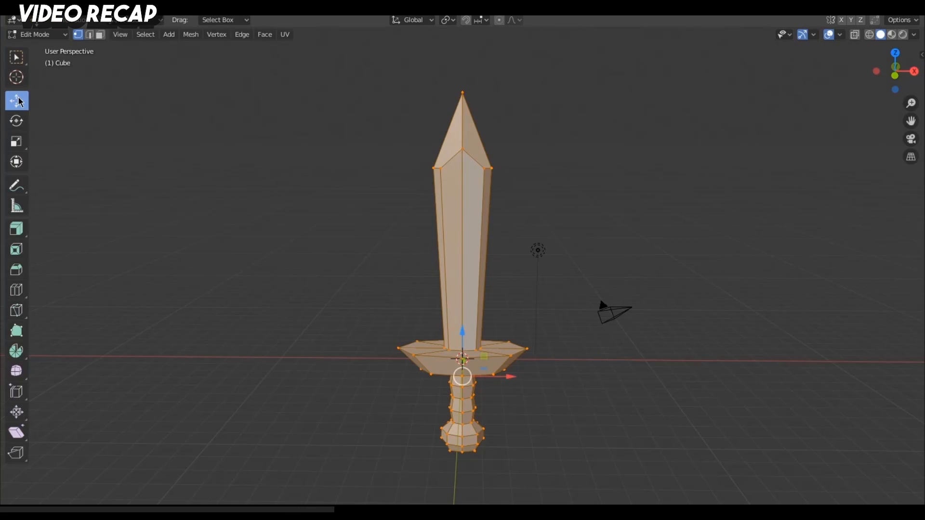
{"action": "left_click", "coordinate": [16, 122]}
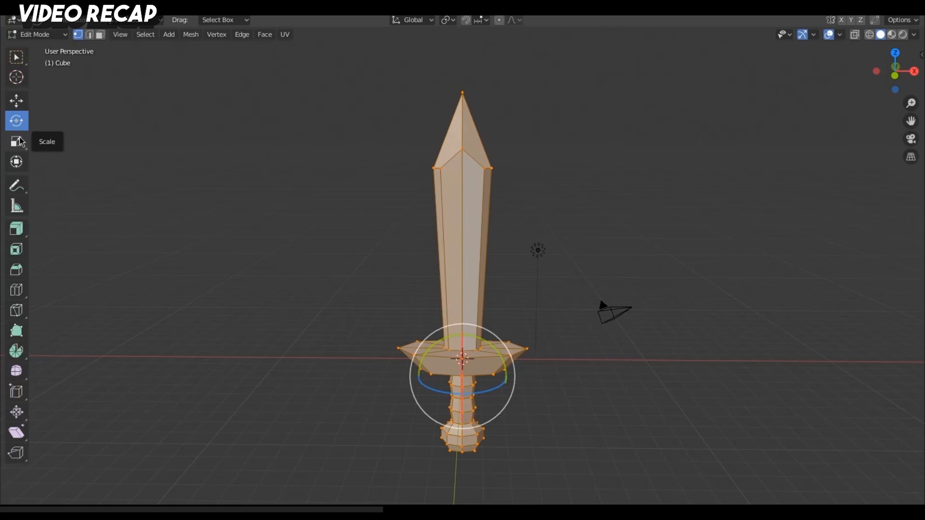
{"action": "left_click", "coordinate": [19, 142]}
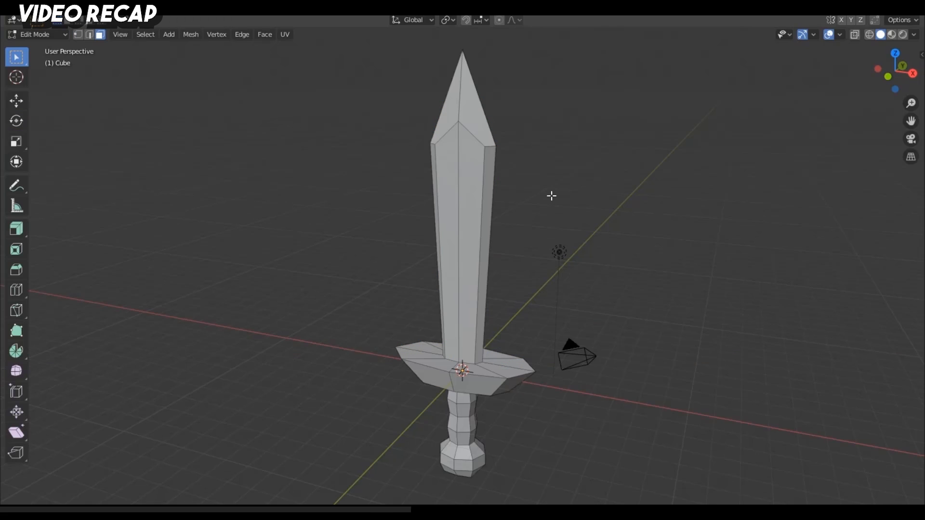
Extrude one face of the blade's point outward with Extrude Region, and undo the extrusion.
{"action": "left_click", "coordinate": [16, 228]}
{"action": "left_click", "coordinate": [450, 108]}
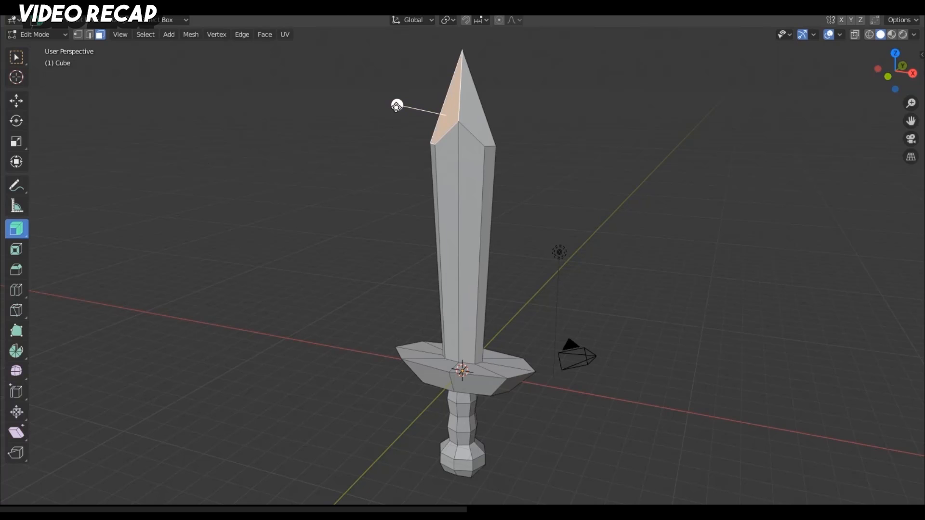
{"action": "left_click_drag", "start_coordinate": [397, 106], "coordinate": [270, 80]}
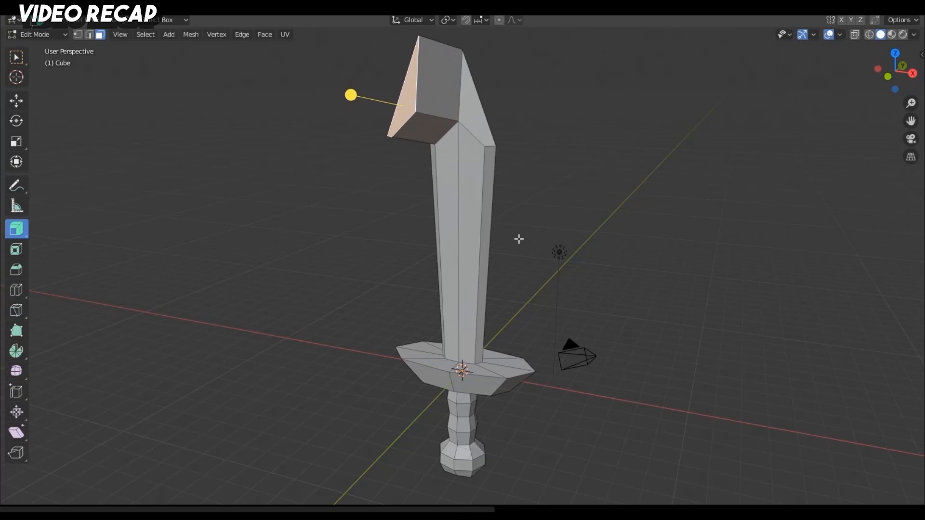
{"action": "key", "text": "ctrl+z"}
Try the Inset Faces tool on two neighbouring faces at one end of the guard's top.
{"action": "left_click", "coordinate": [16, 249]}
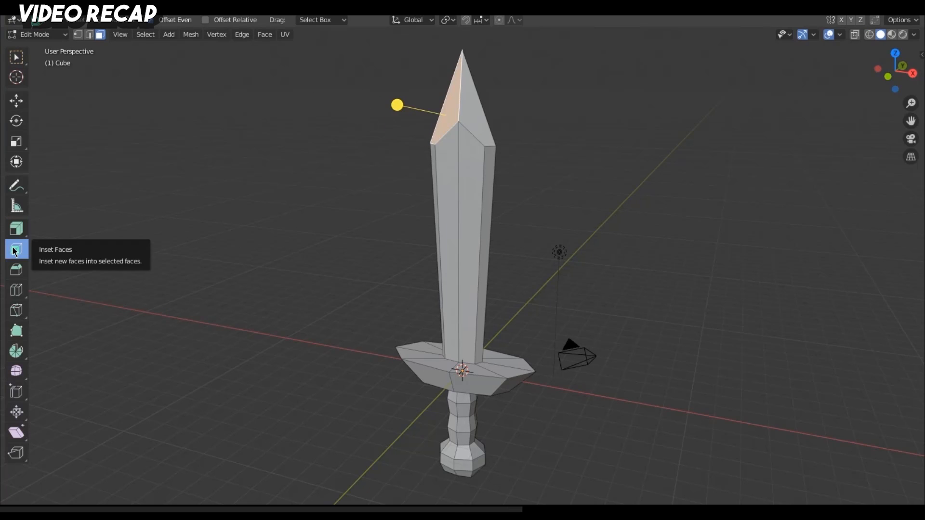
{"action": "scroll", "coordinate": [415, 227], "scroll_direction": "up", "scroll_amount": 6}
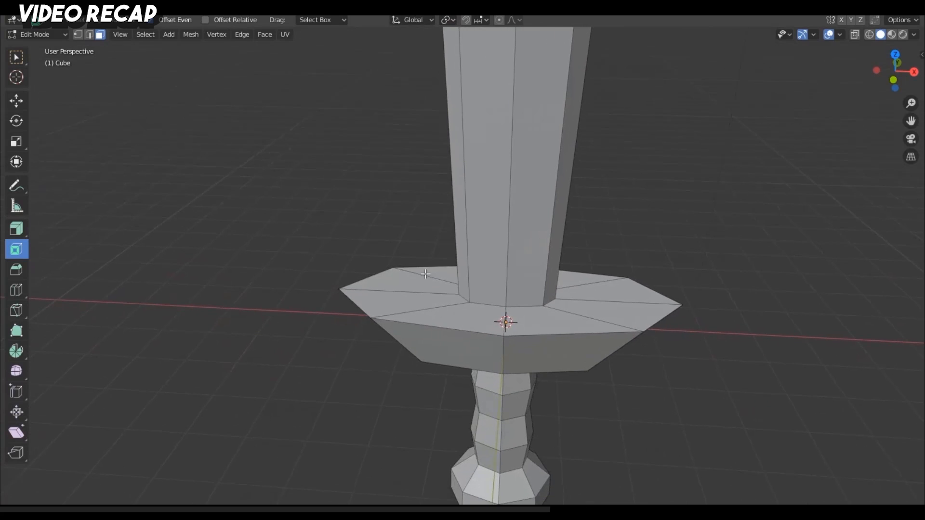
{"action": "left_click", "coordinate": [398, 272]}
{"action": "left_click", "coordinate": [390, 303], "text": "shift"}
{"action": "left_click_drag", "start_coordinate": [414, 235], "coordinate": [427, 256]}
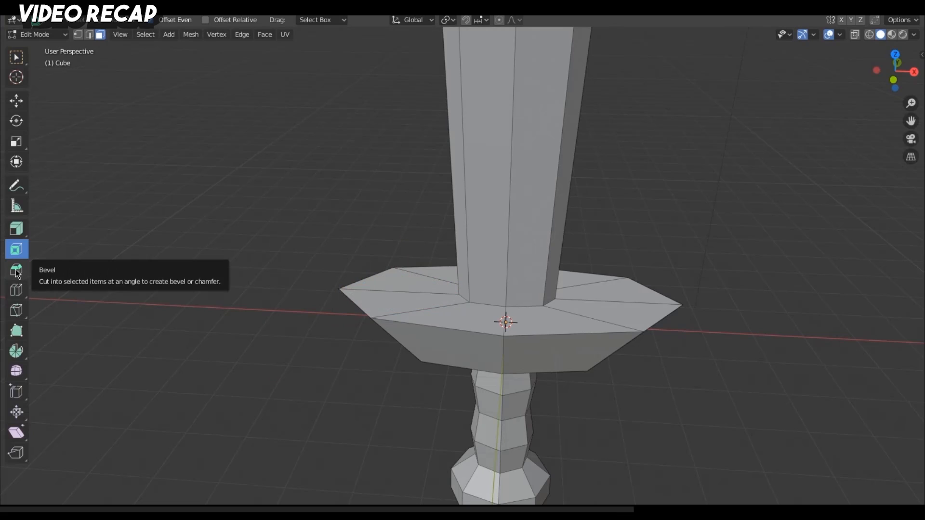
Bevel the edge loop around the guard's upper outer rim.
{"action": "left_click", "coordinate": [16, 271]}
{"action": "key", "text": "2"}
{"action": "left_click", "coordinate": [487, 333], "text": "alt"}
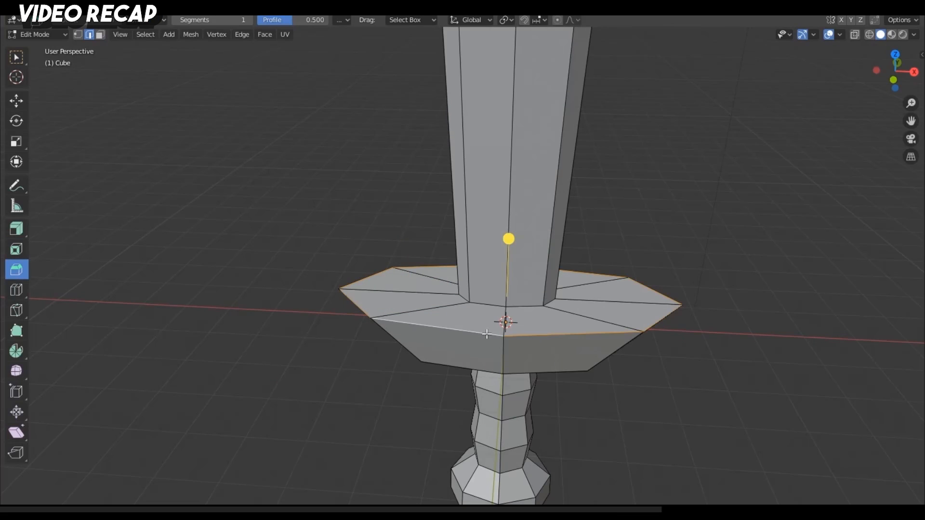
{"action": "left_click_drag", "start_coordinate": [508, 236], "coordinate": [516, 212]}
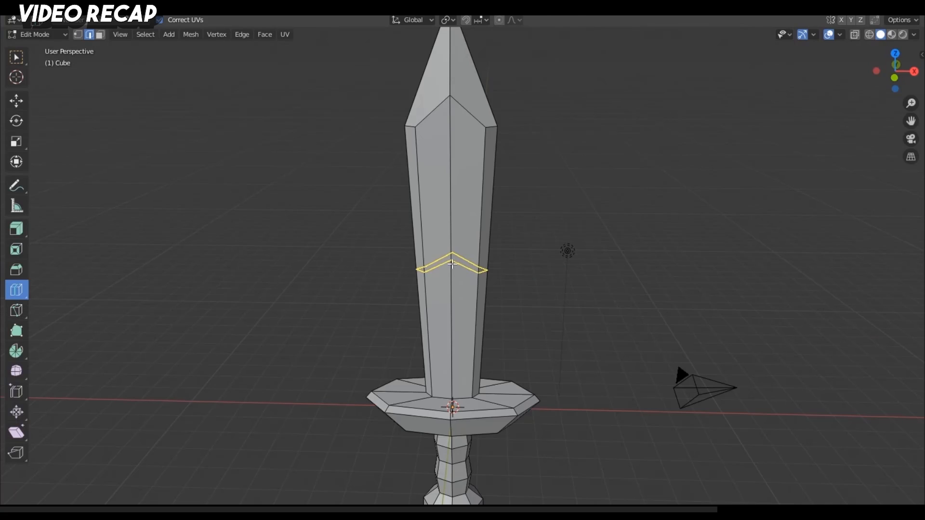
Add three horizontal loop cuts across the blade: one at the middle, one above it and one below it.
{"action": "left_click", "coordinate": [452, 265]}
{"action": "left_click", "coordinate": [451, 183]}
{"action": "left_click", "coordinate": [452, 332]}
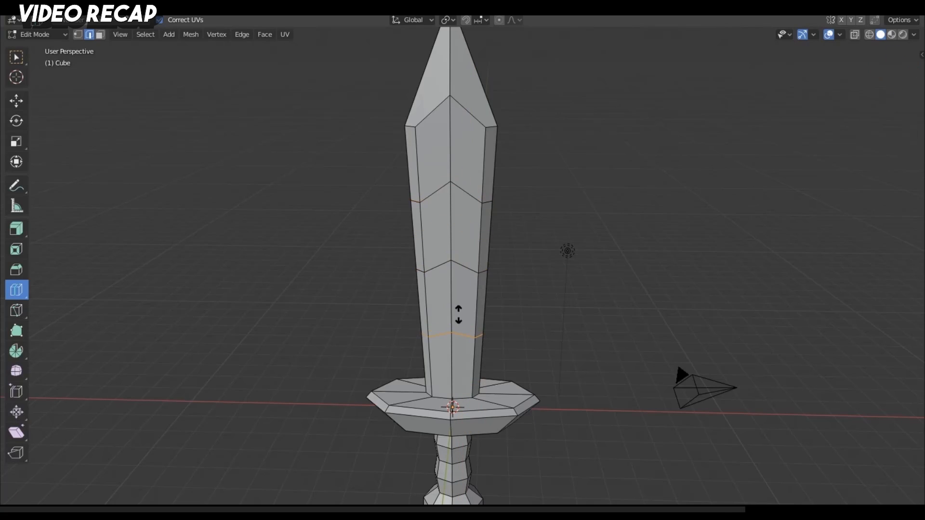
Scale the blade's upper and lower edge loops narrower along X to give the blade a wavy outline.
{"action": "key", "text": "shift+space"}
{"action": "key", "text": "s"}
{"action": "left_click", "coordinate": [327, 200]}
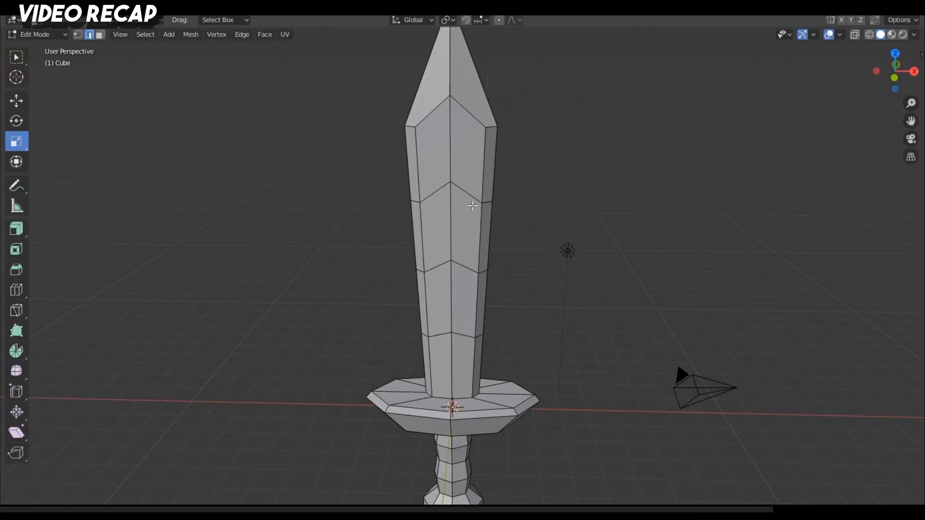
{"action": "left_click", "coordinate": [473, 195], "text": "alt"}
{"action": "mouse_move", "coordinate": [500, 196]}
{"action": "left_mouse_down"}
{"action": "mouse_move", "coordinate": [508, 199]}
{"action": "mouse_move", "coordinate": [488, 193]}
{"action": "left_mouse_up"}
{"action": "key", "text": "alt+a"}
{"action": "left_click", "coordinate": [464, 343], "text": "alt"}
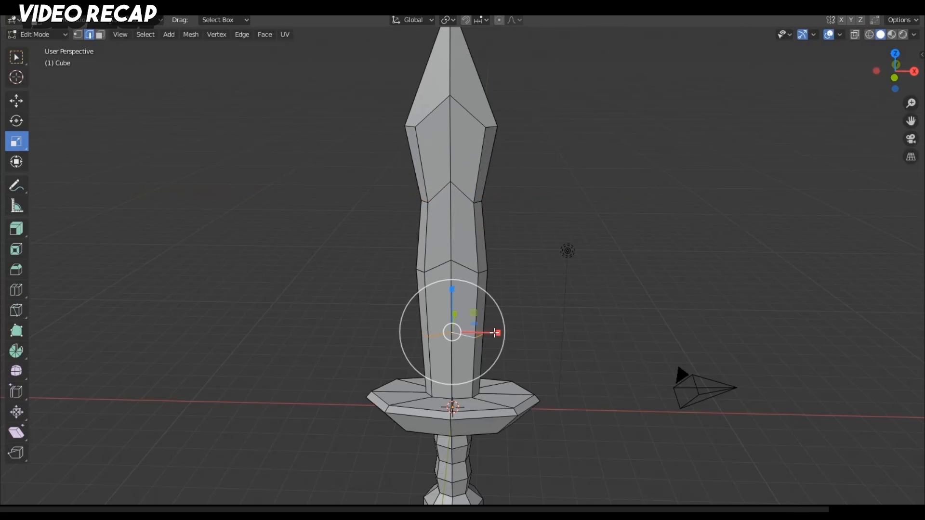
{"action": "key", "text": "s"}
{"action": "key", "text": "x"}
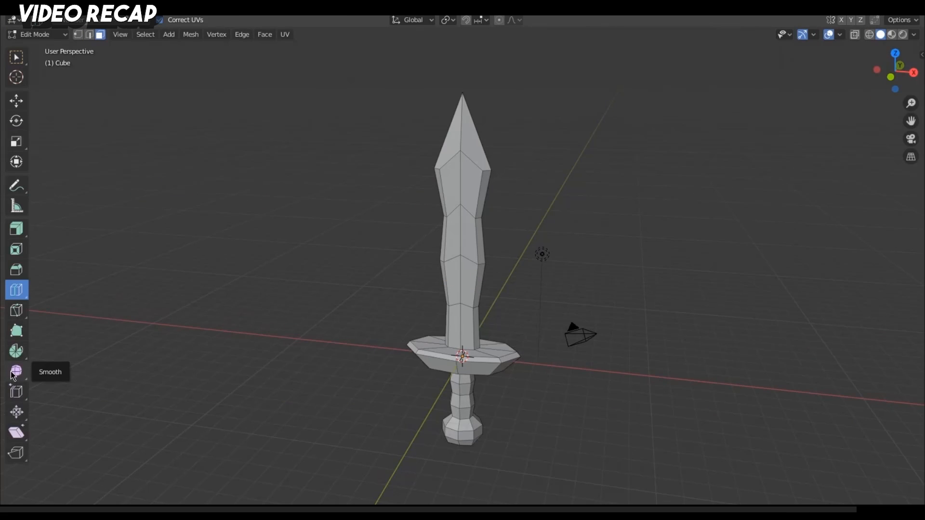
Select the entire sword mesh and smooth it with the Smooth tool.
{"action": "left_click", "coordinate": [16, 371]}
{"action": "key", "text": "a"}
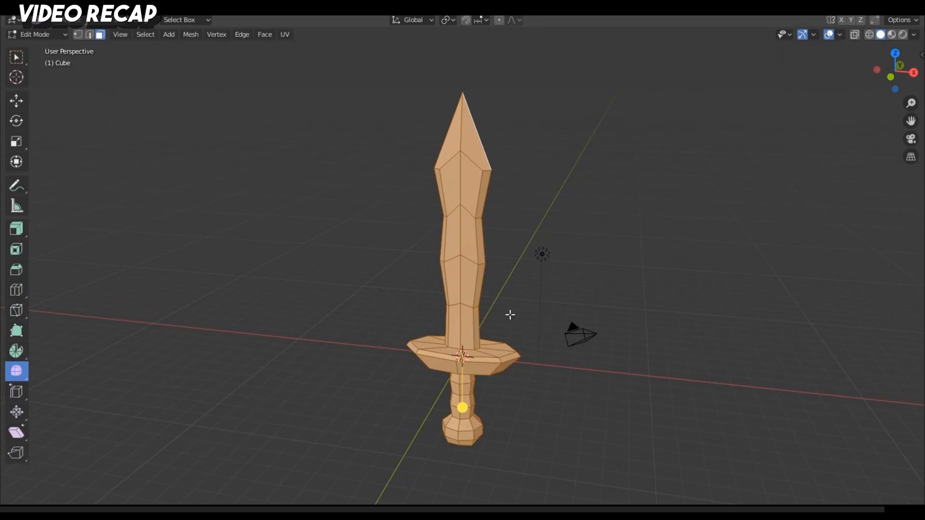
{"action": "left_click_drag", "start_coordinate": [462, 409], "coordinate": [522, 404]}
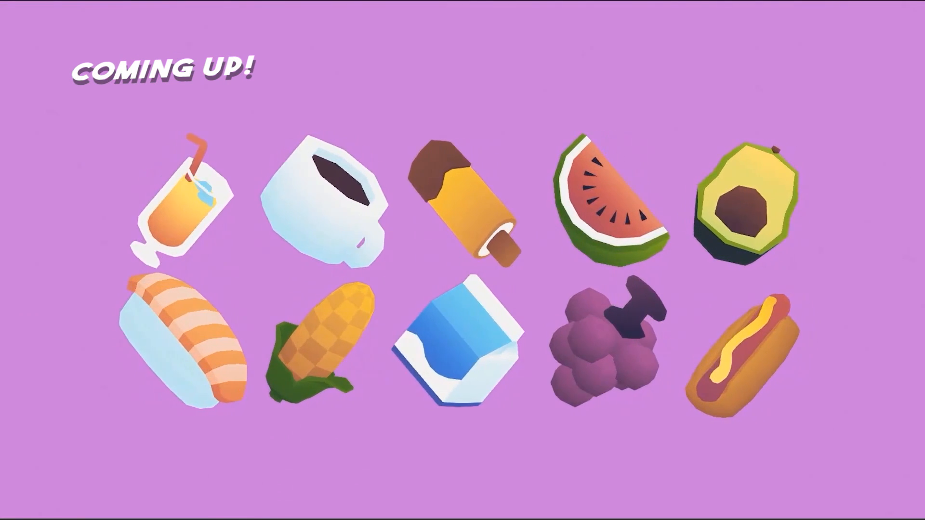